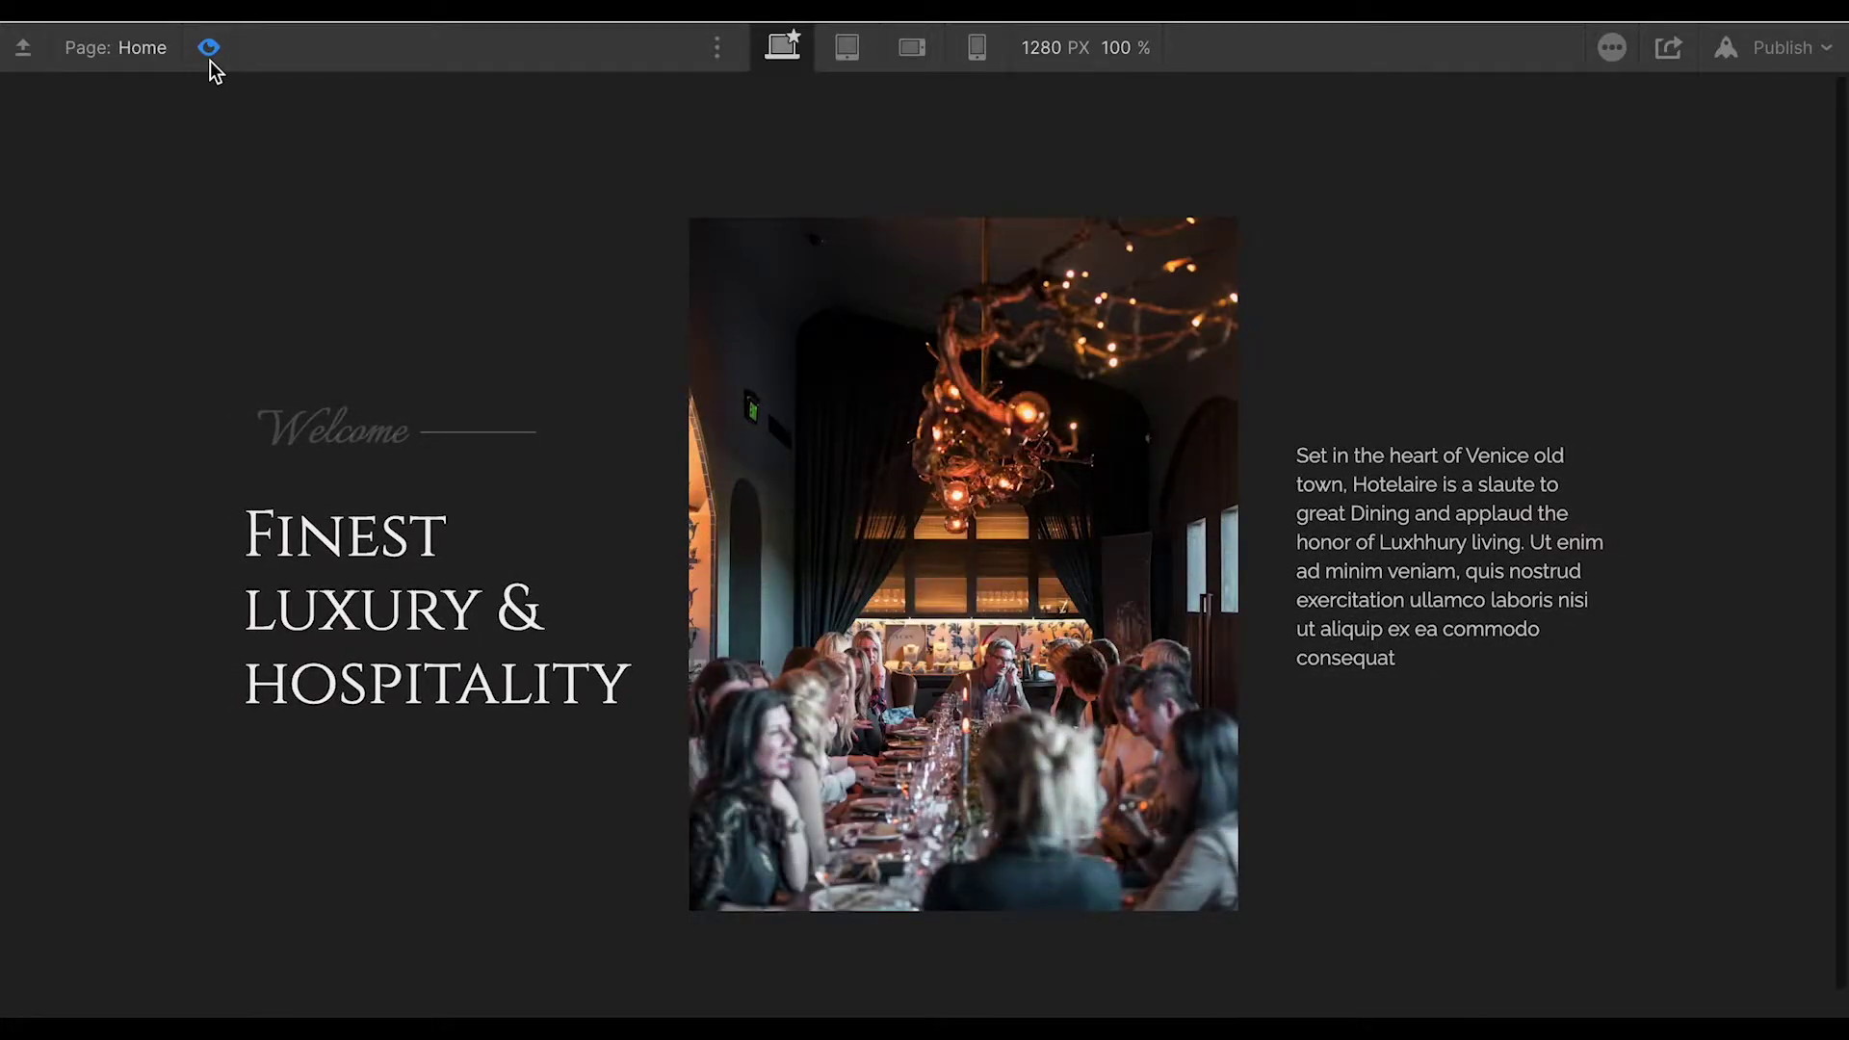
Exit preview mode and select the restaurant photo in the About Grid section.
click(209, 56)
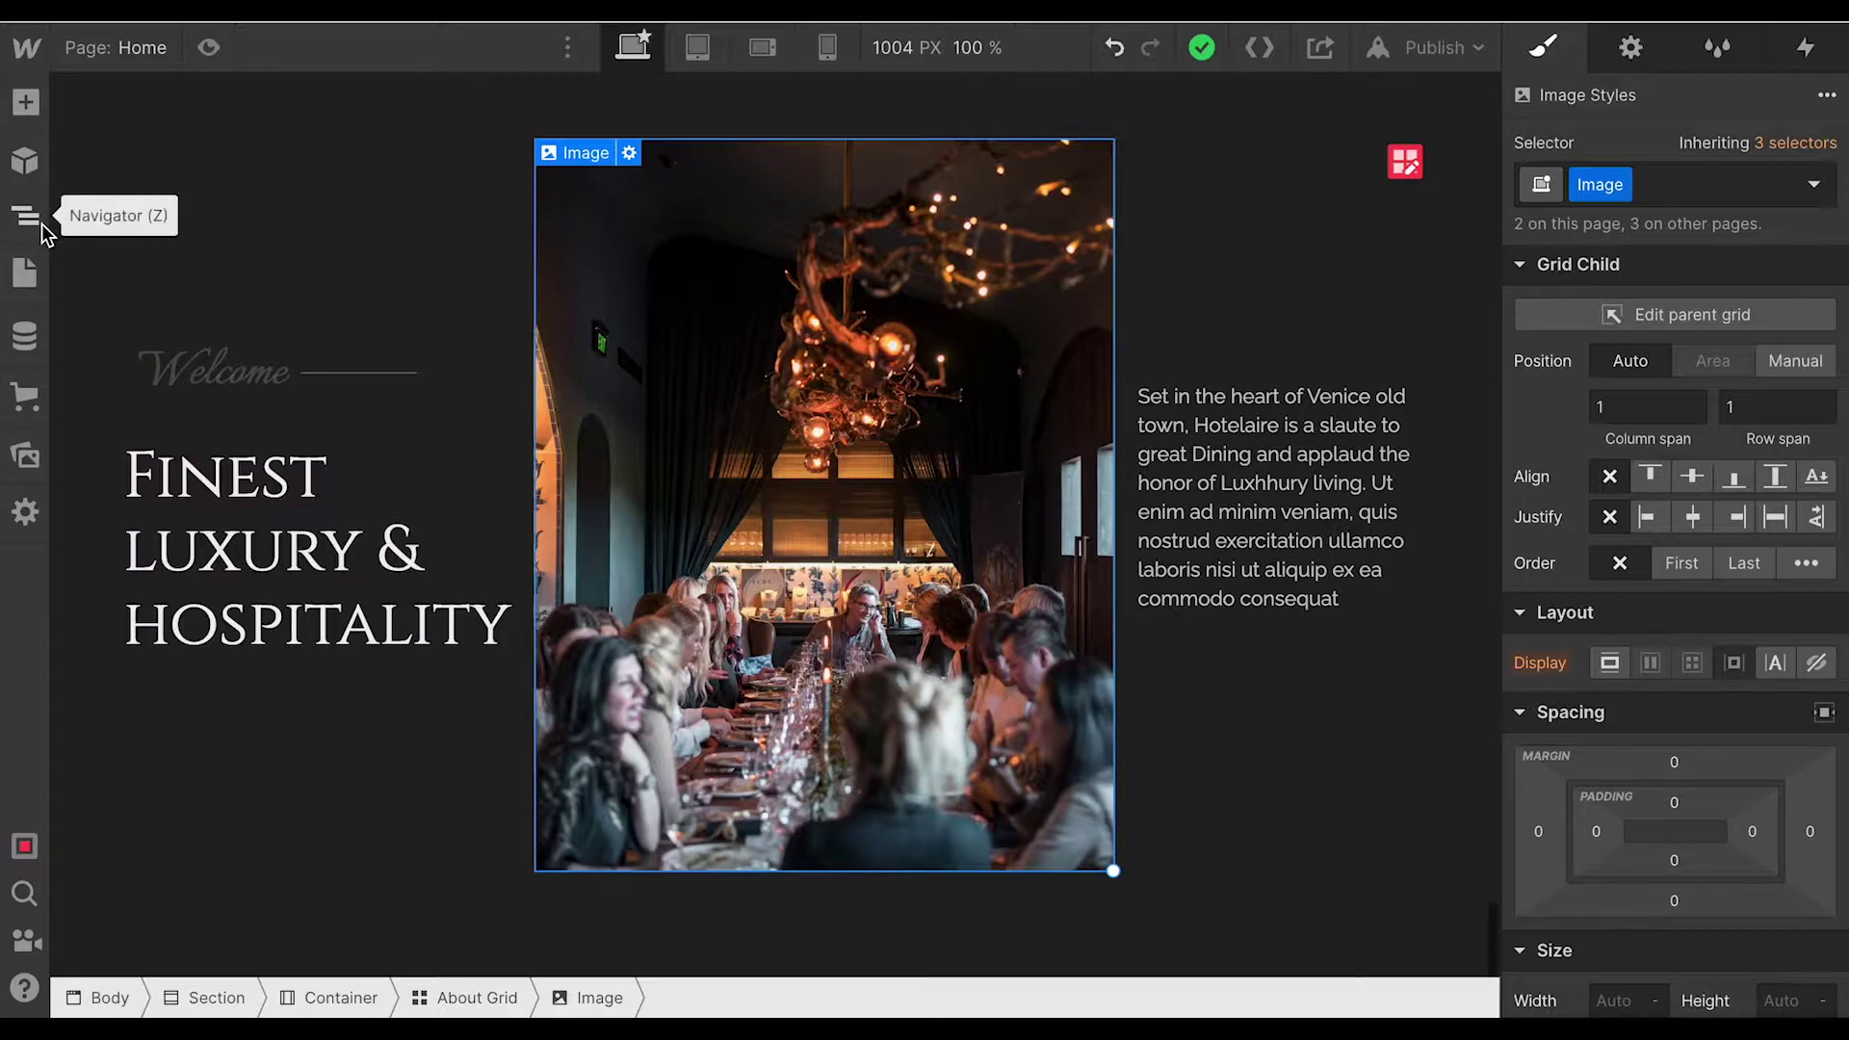
click(1367, 898)
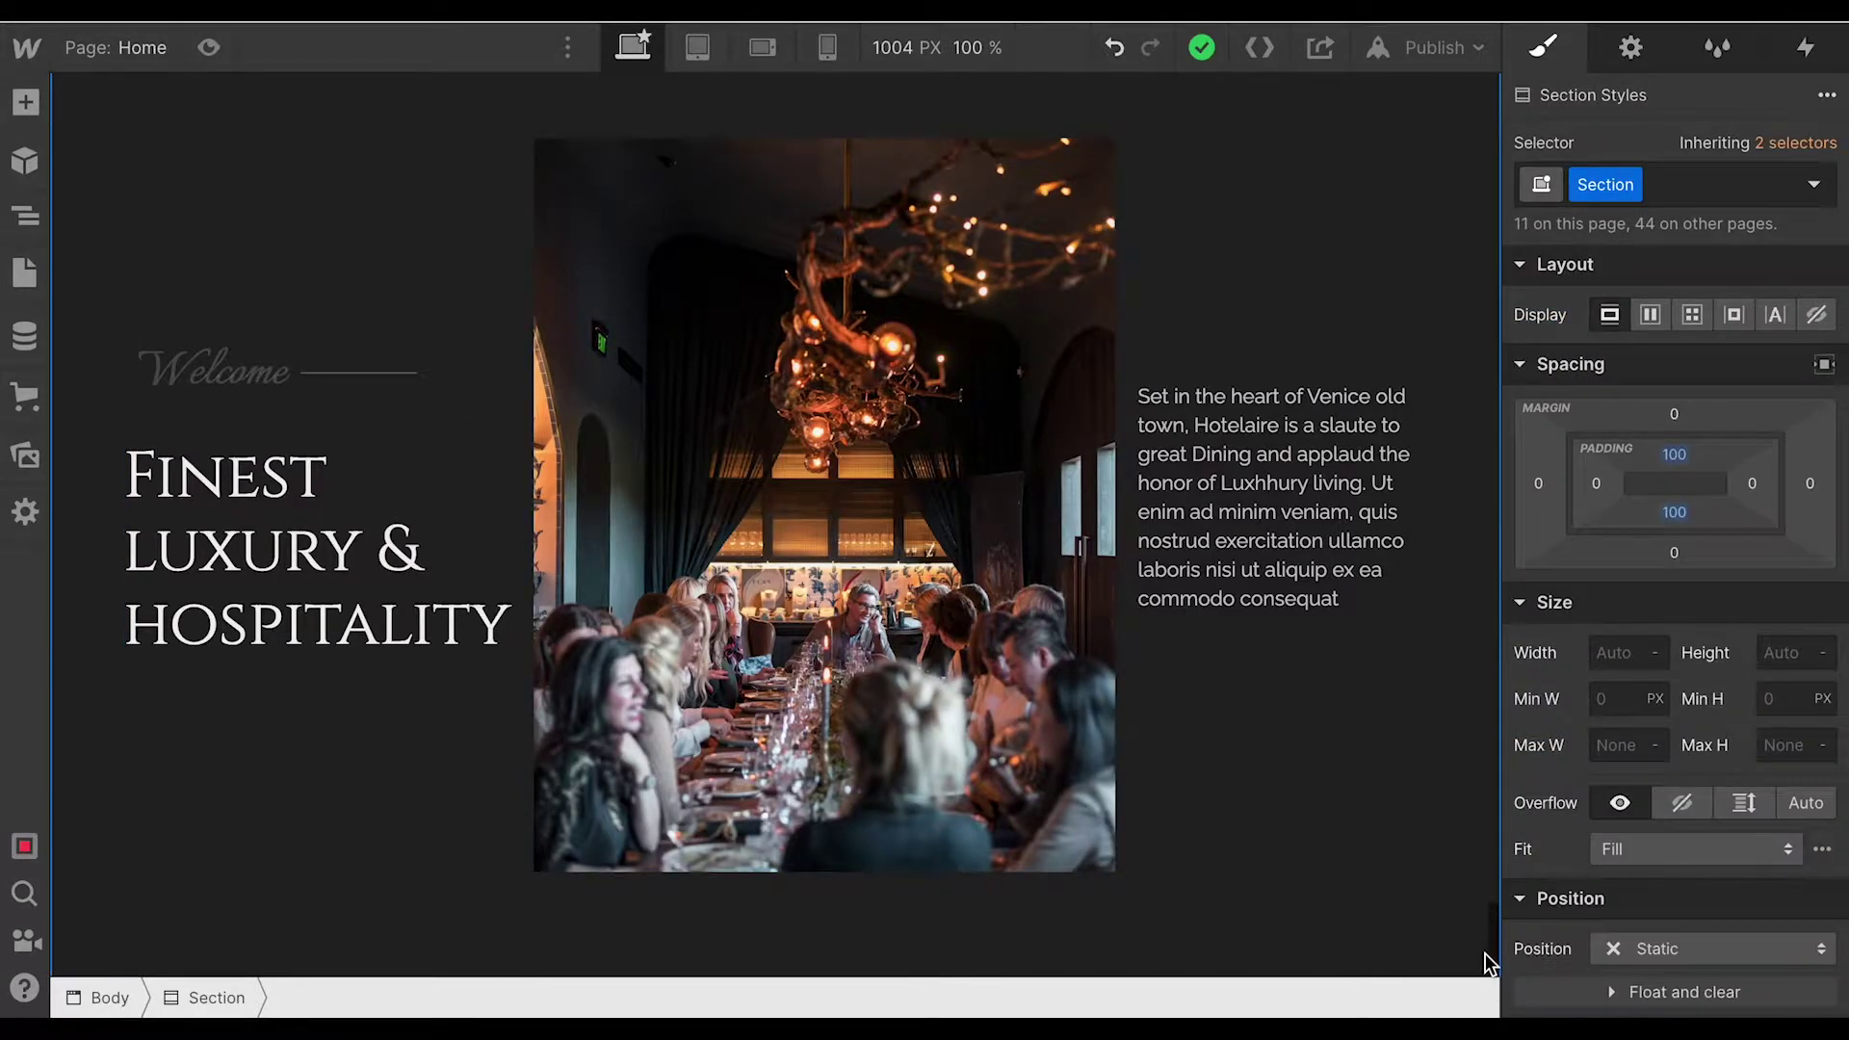
click(954, 626)
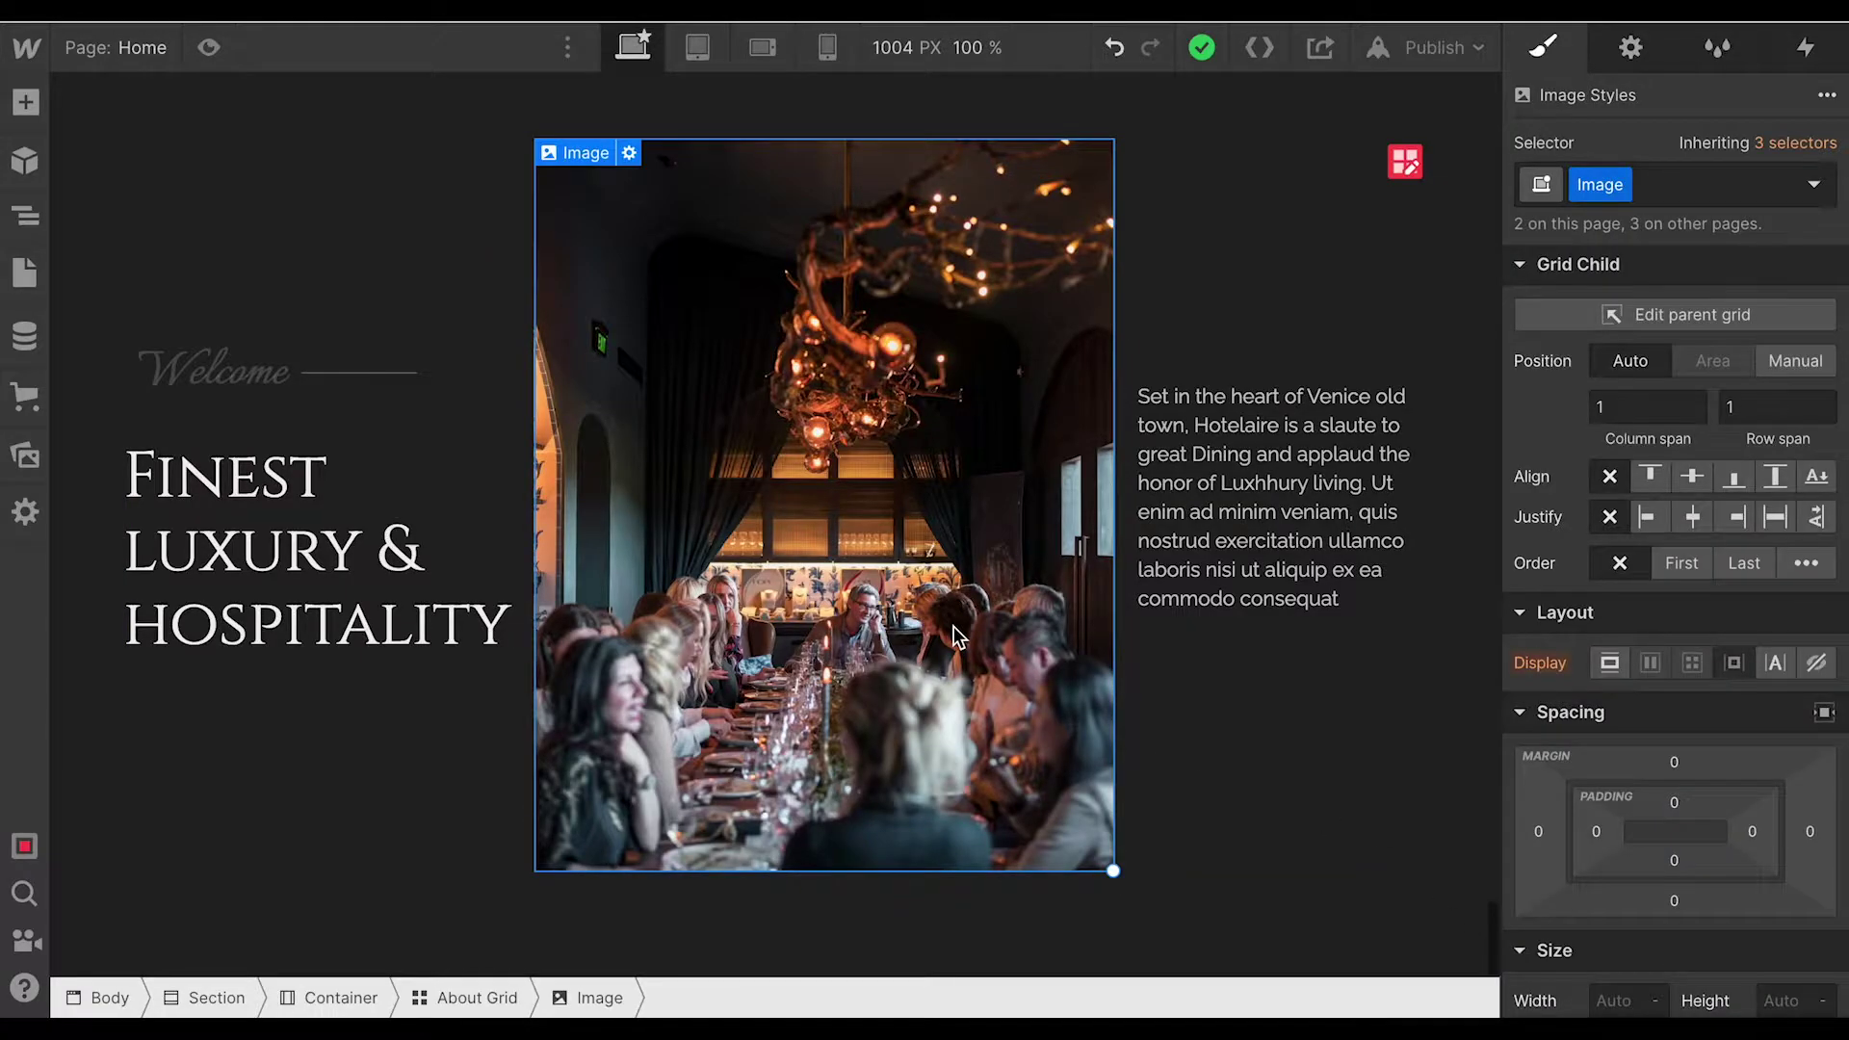
Add a div block to the About Grid via quick find and duplicate it.
click(25, 218)
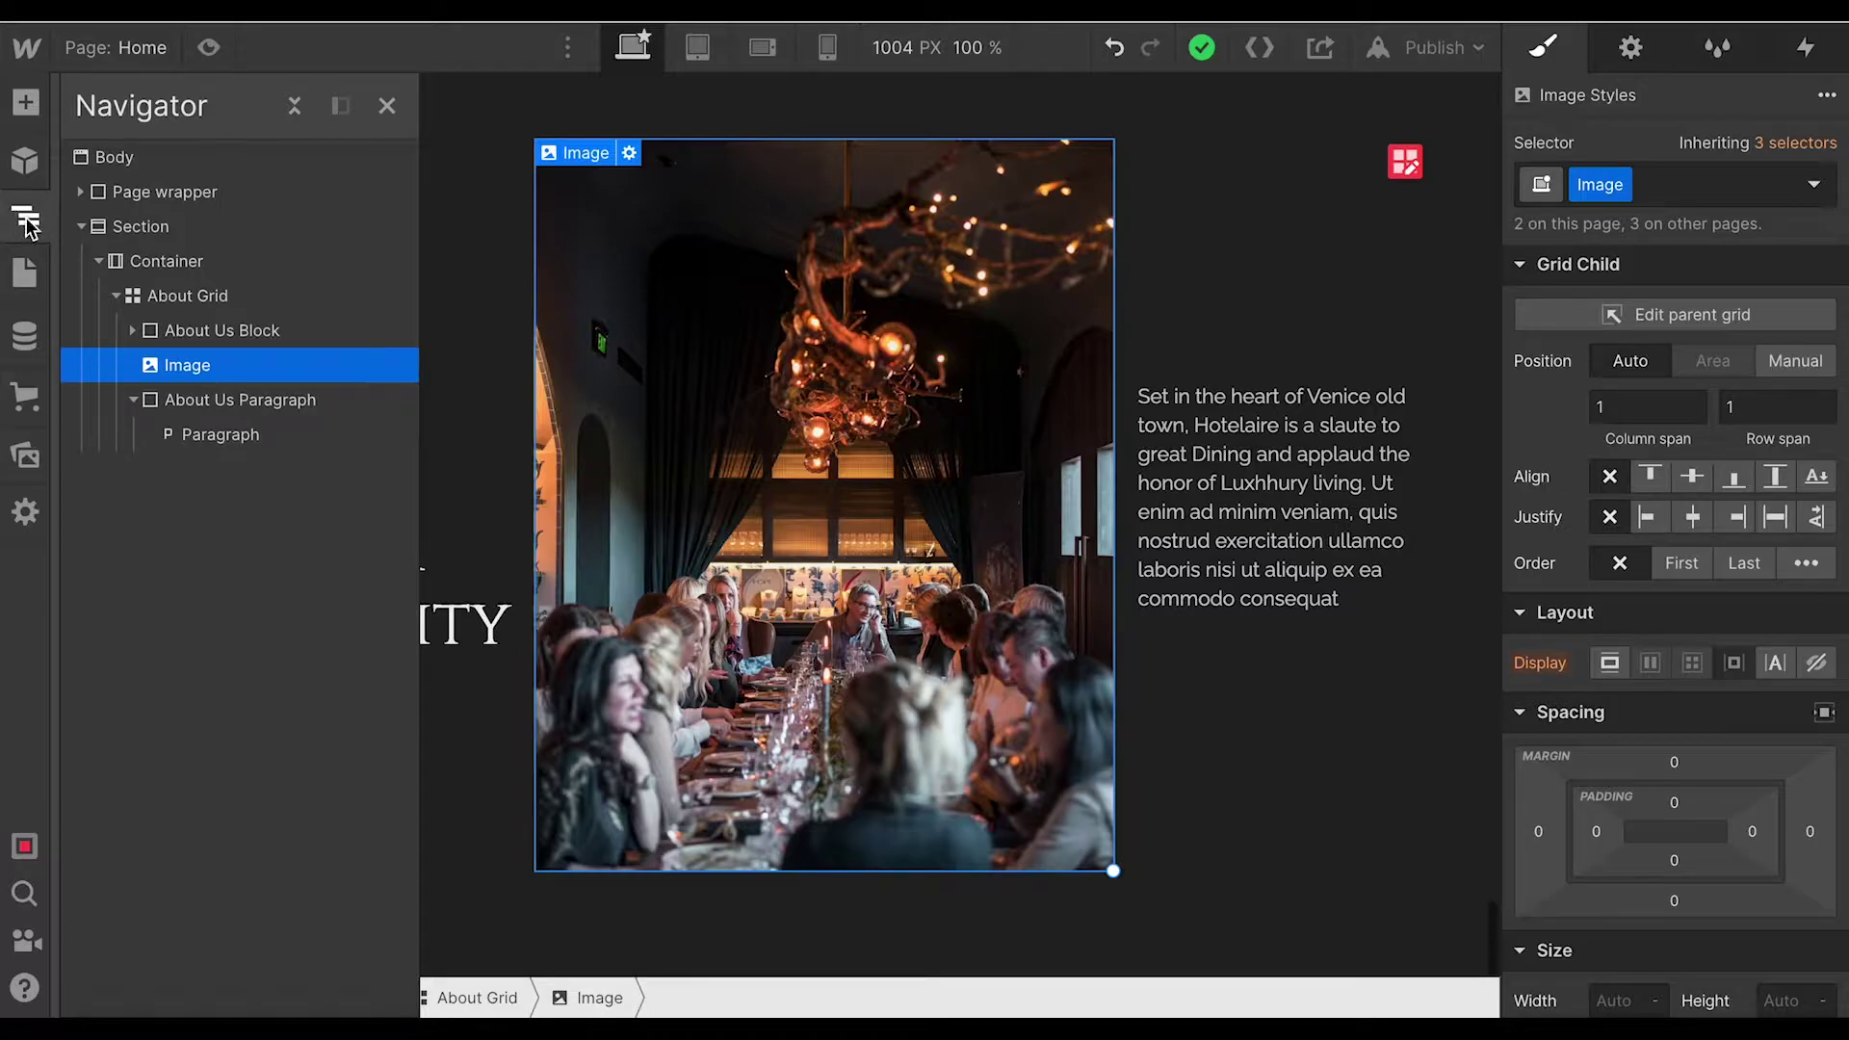
click(175, 299)
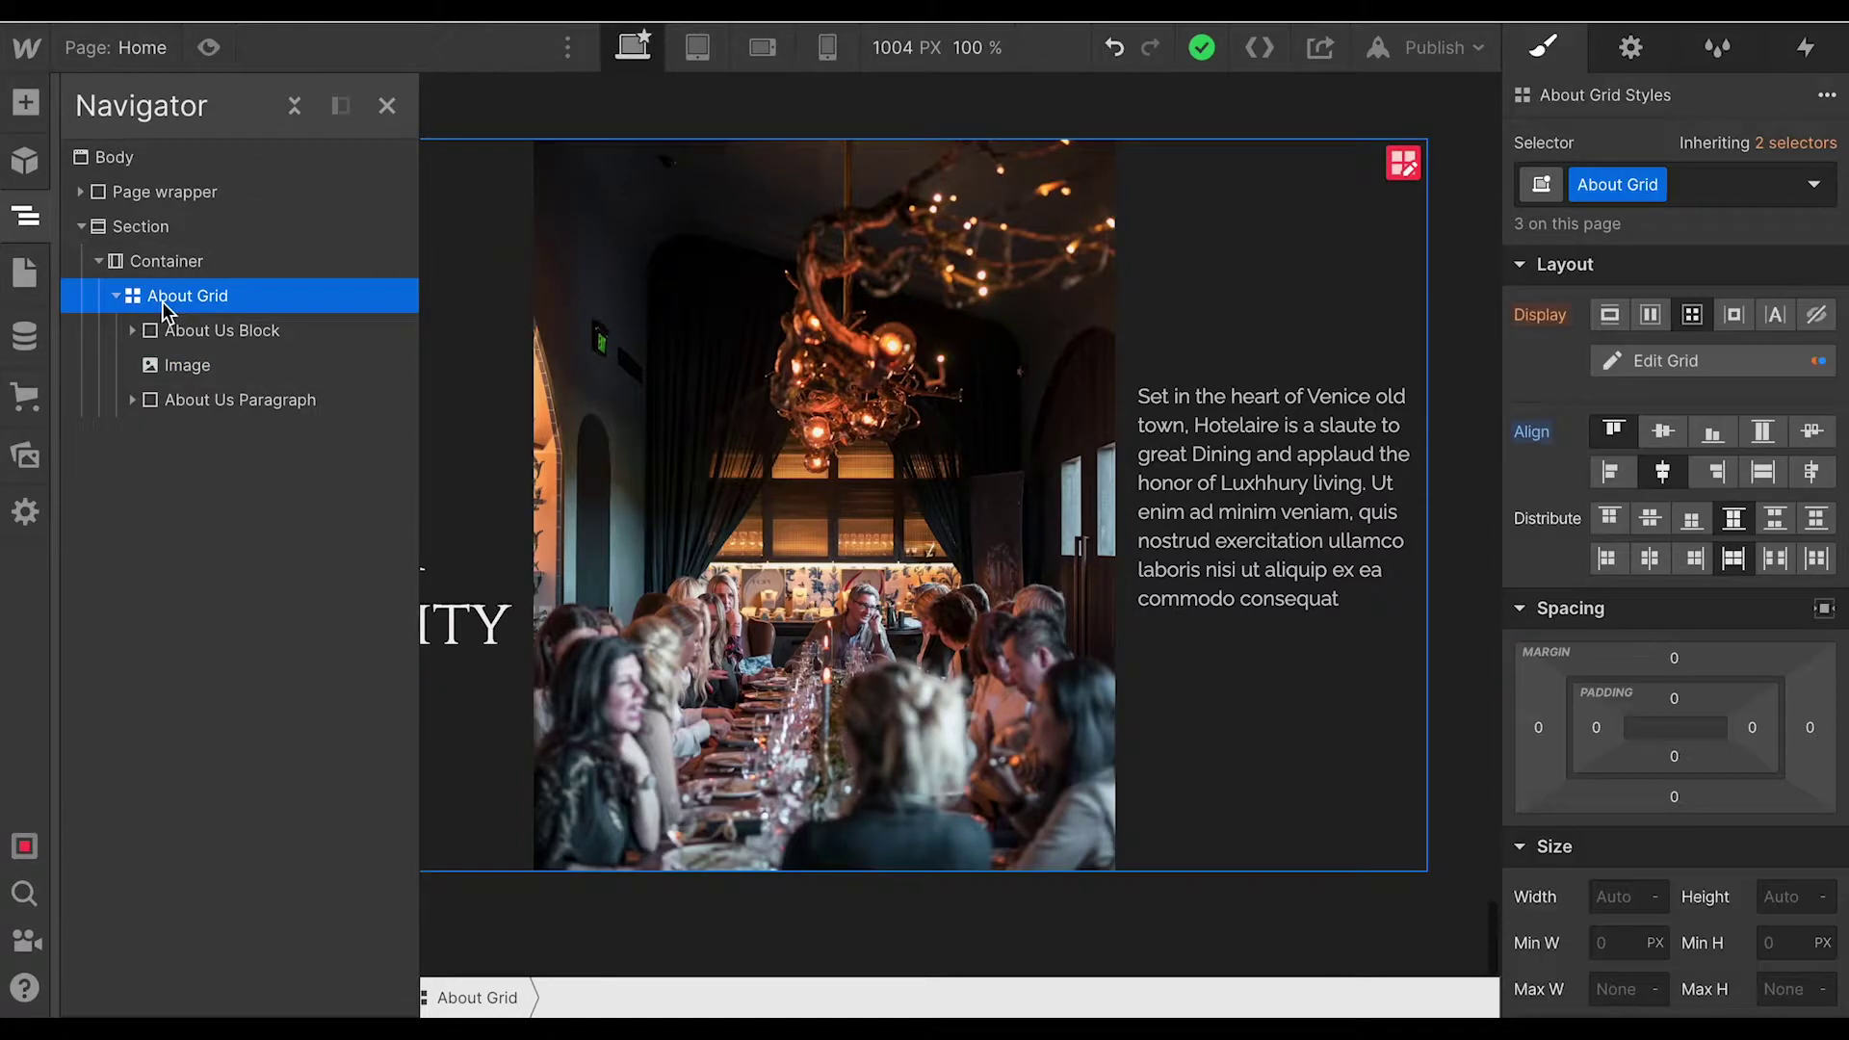
key(ctrl+e)
text(d)
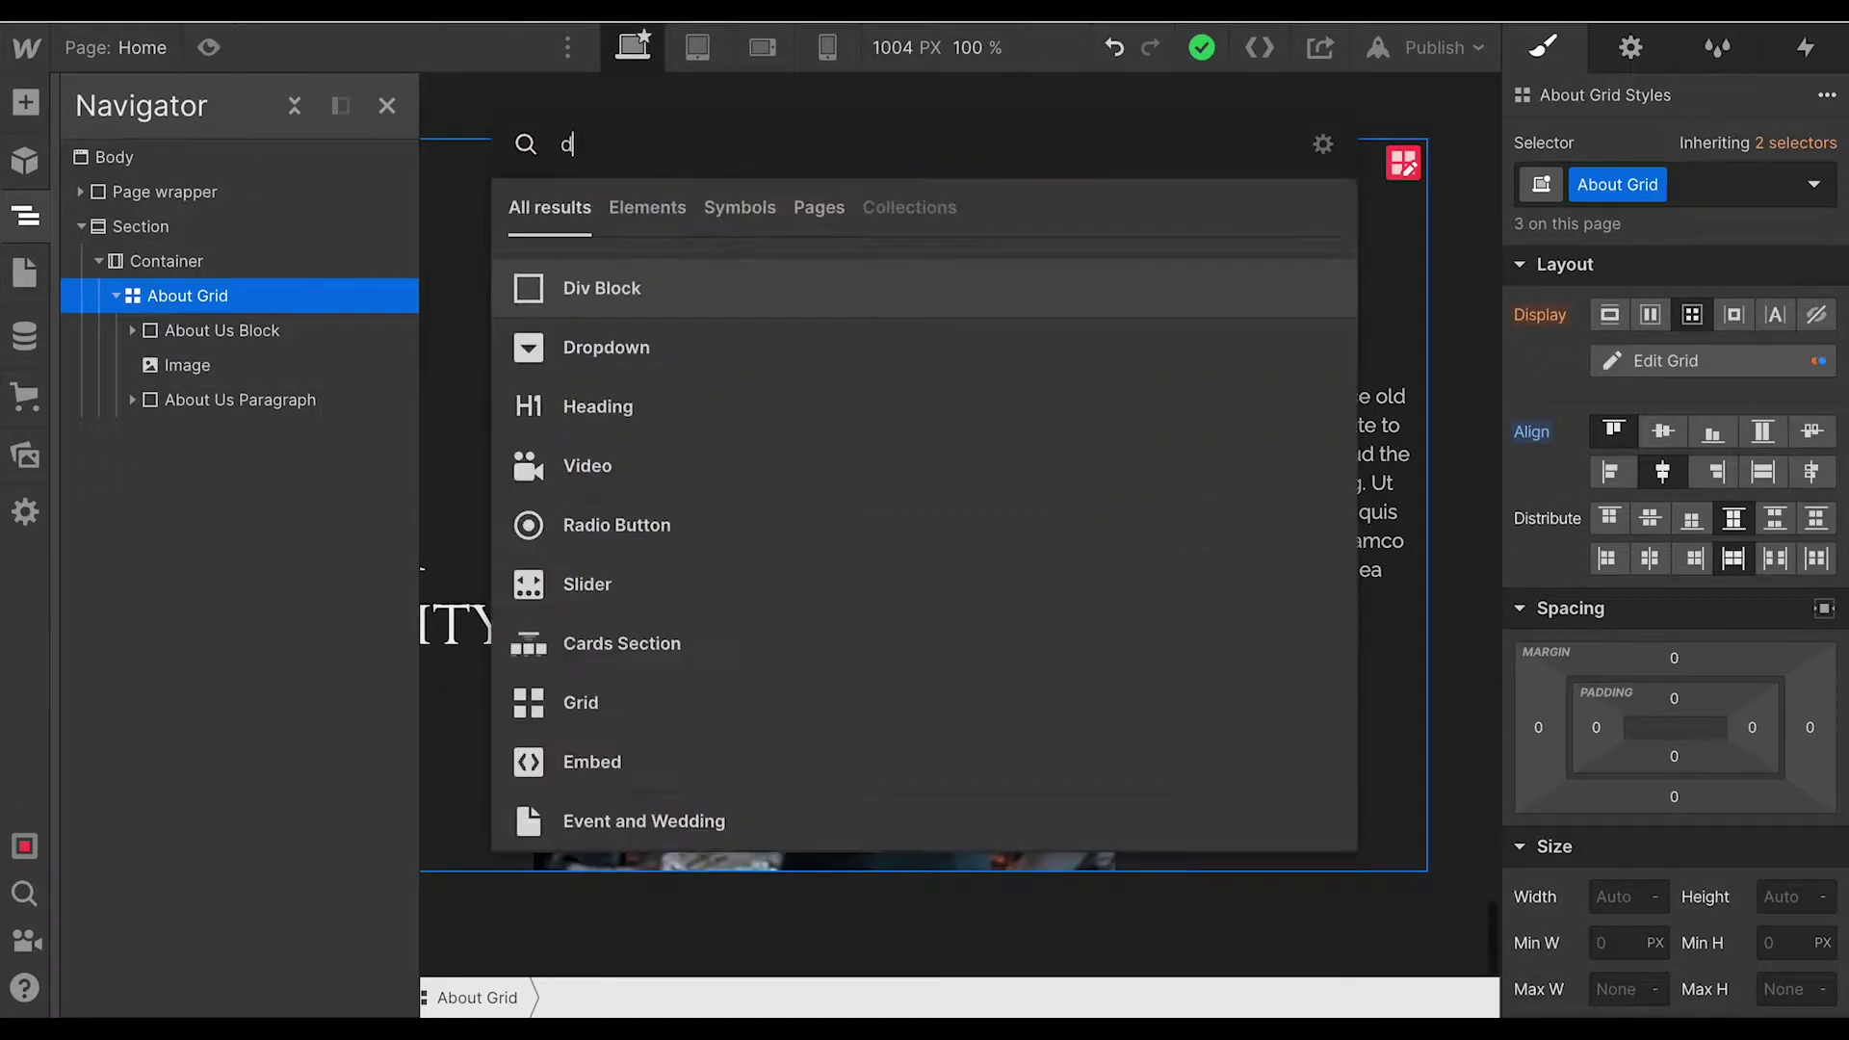
text(iv)
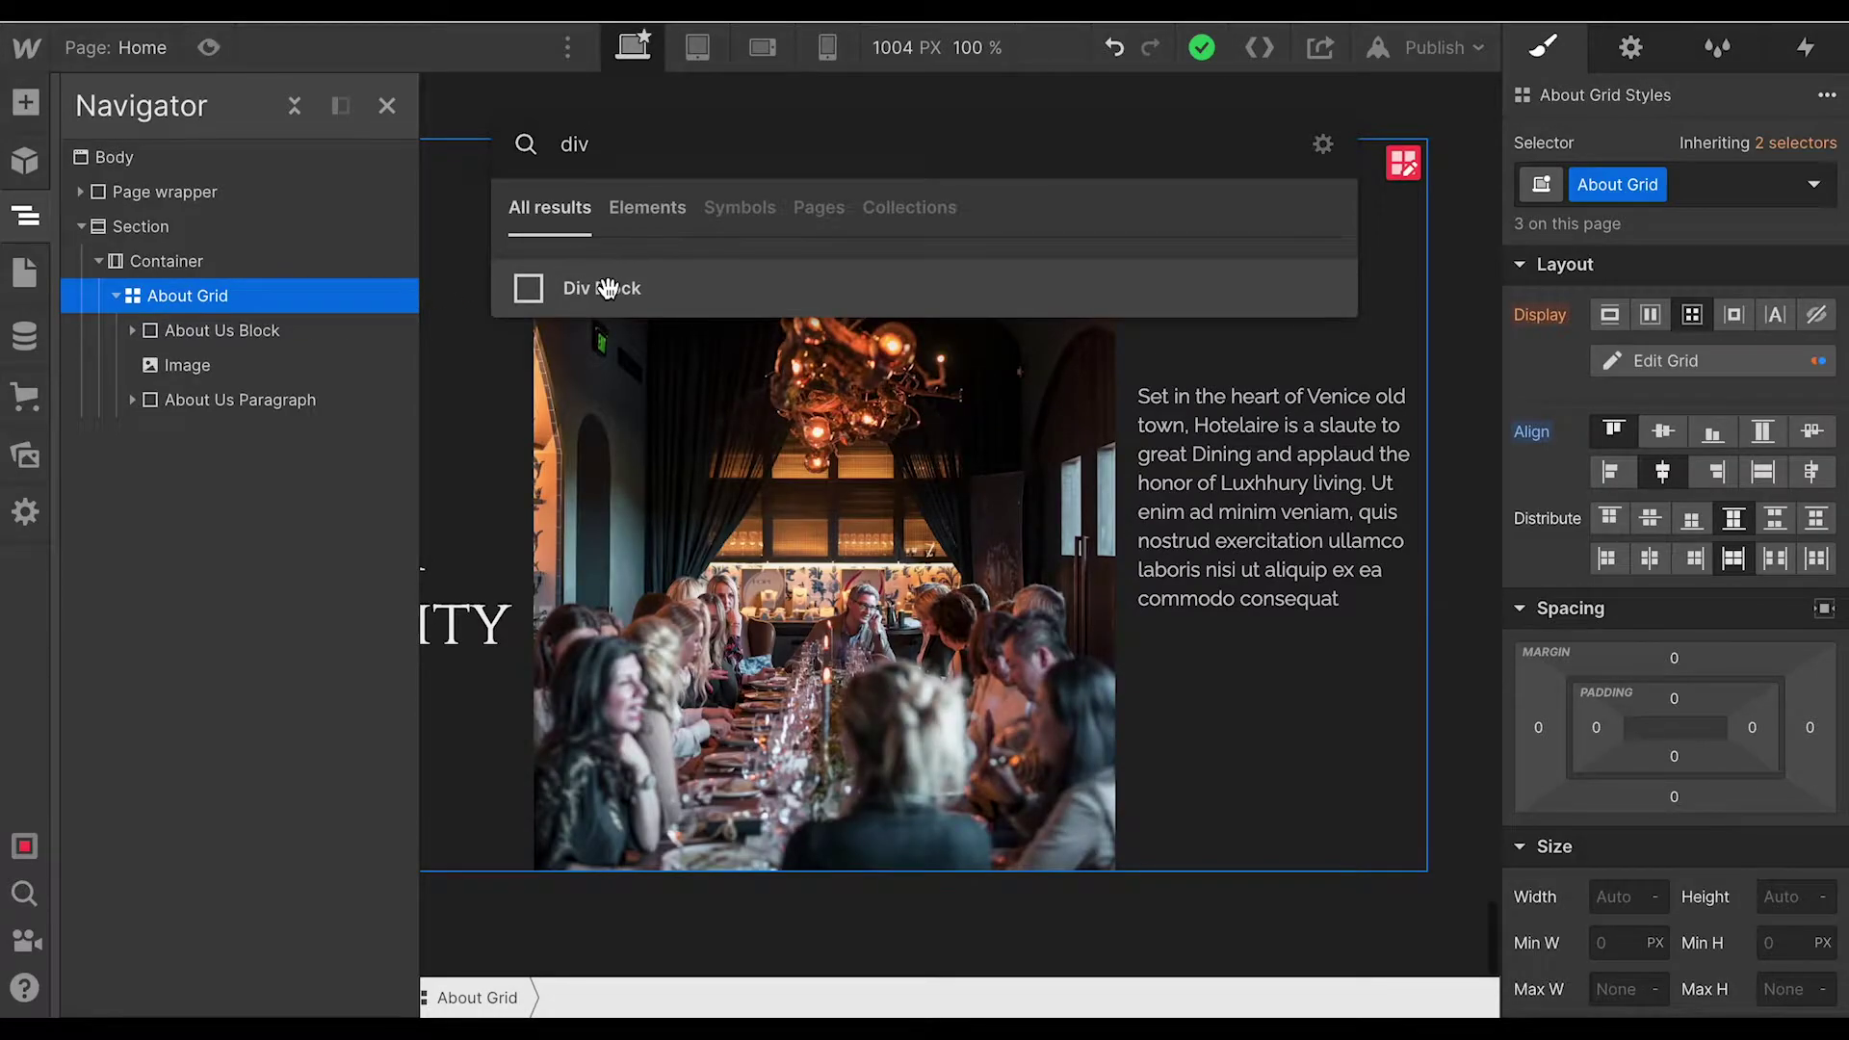
click(603, 288)
key(ctrl+d)
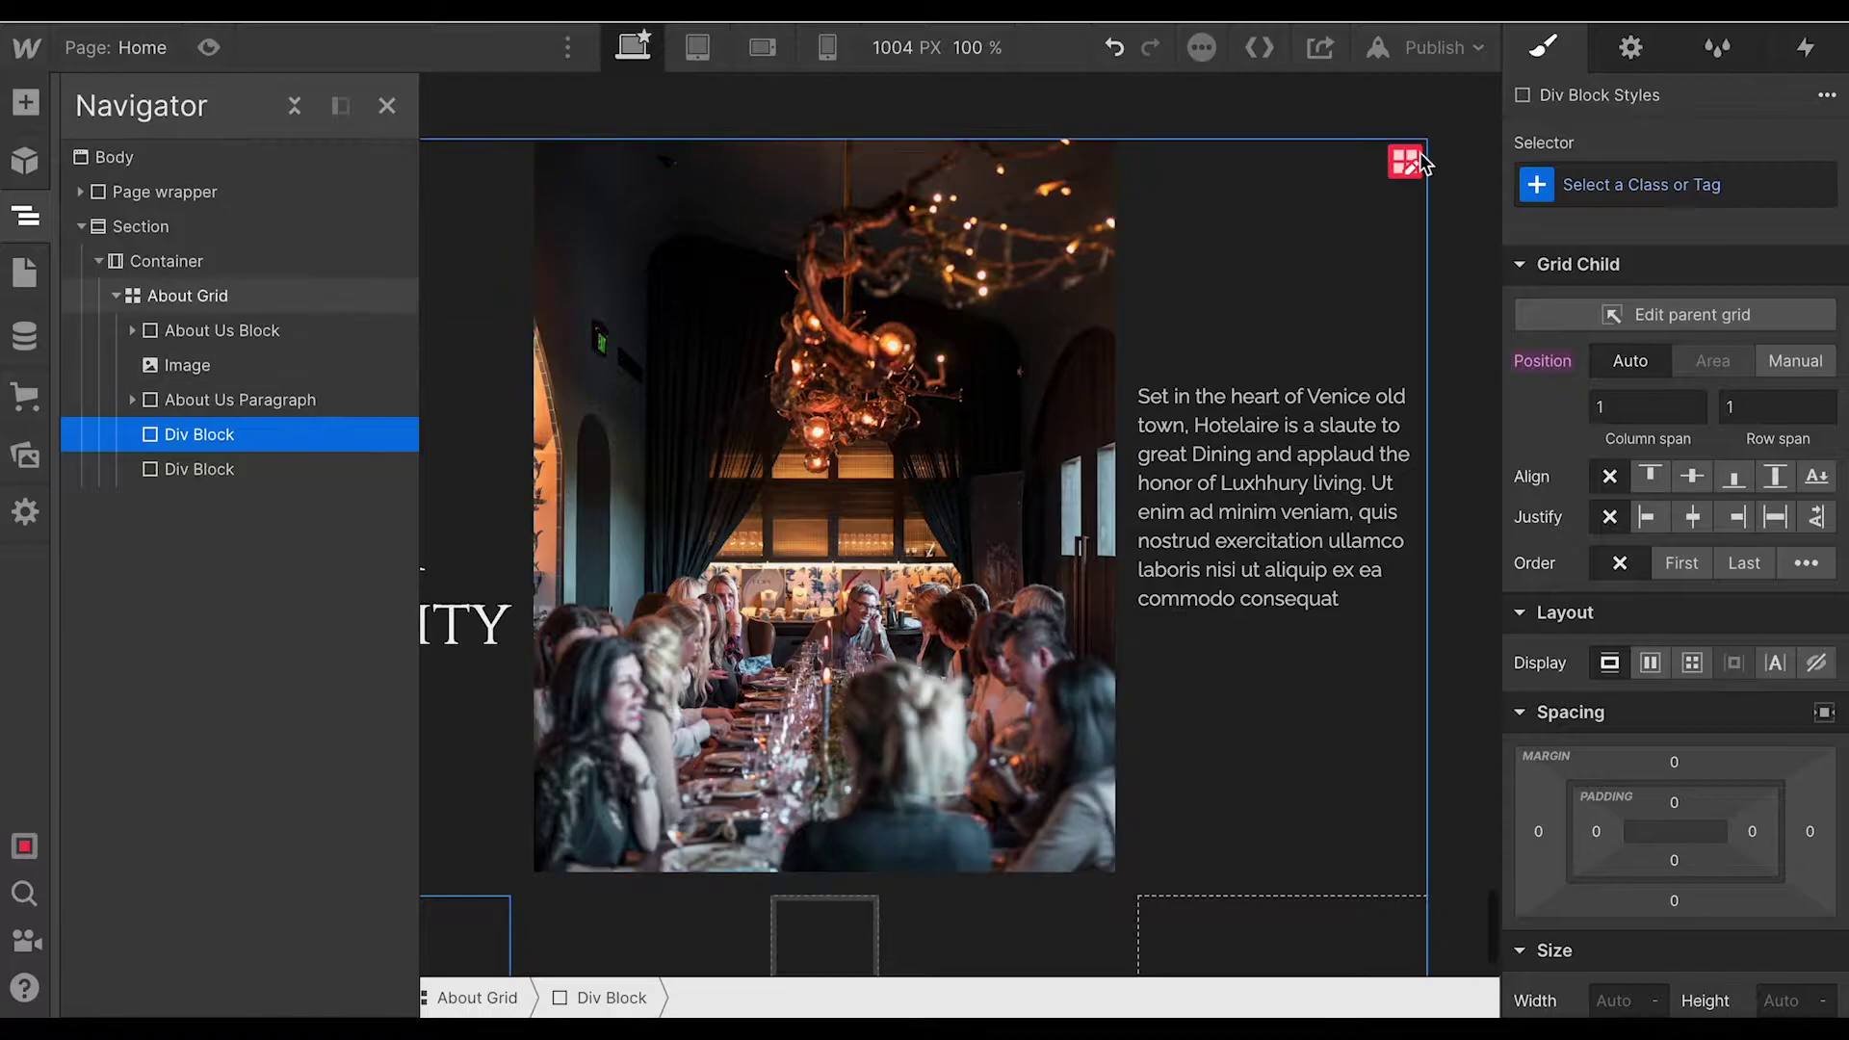
Give the first div block the class 'Image Wrapper'.
click(1642, 184)
text(Im)
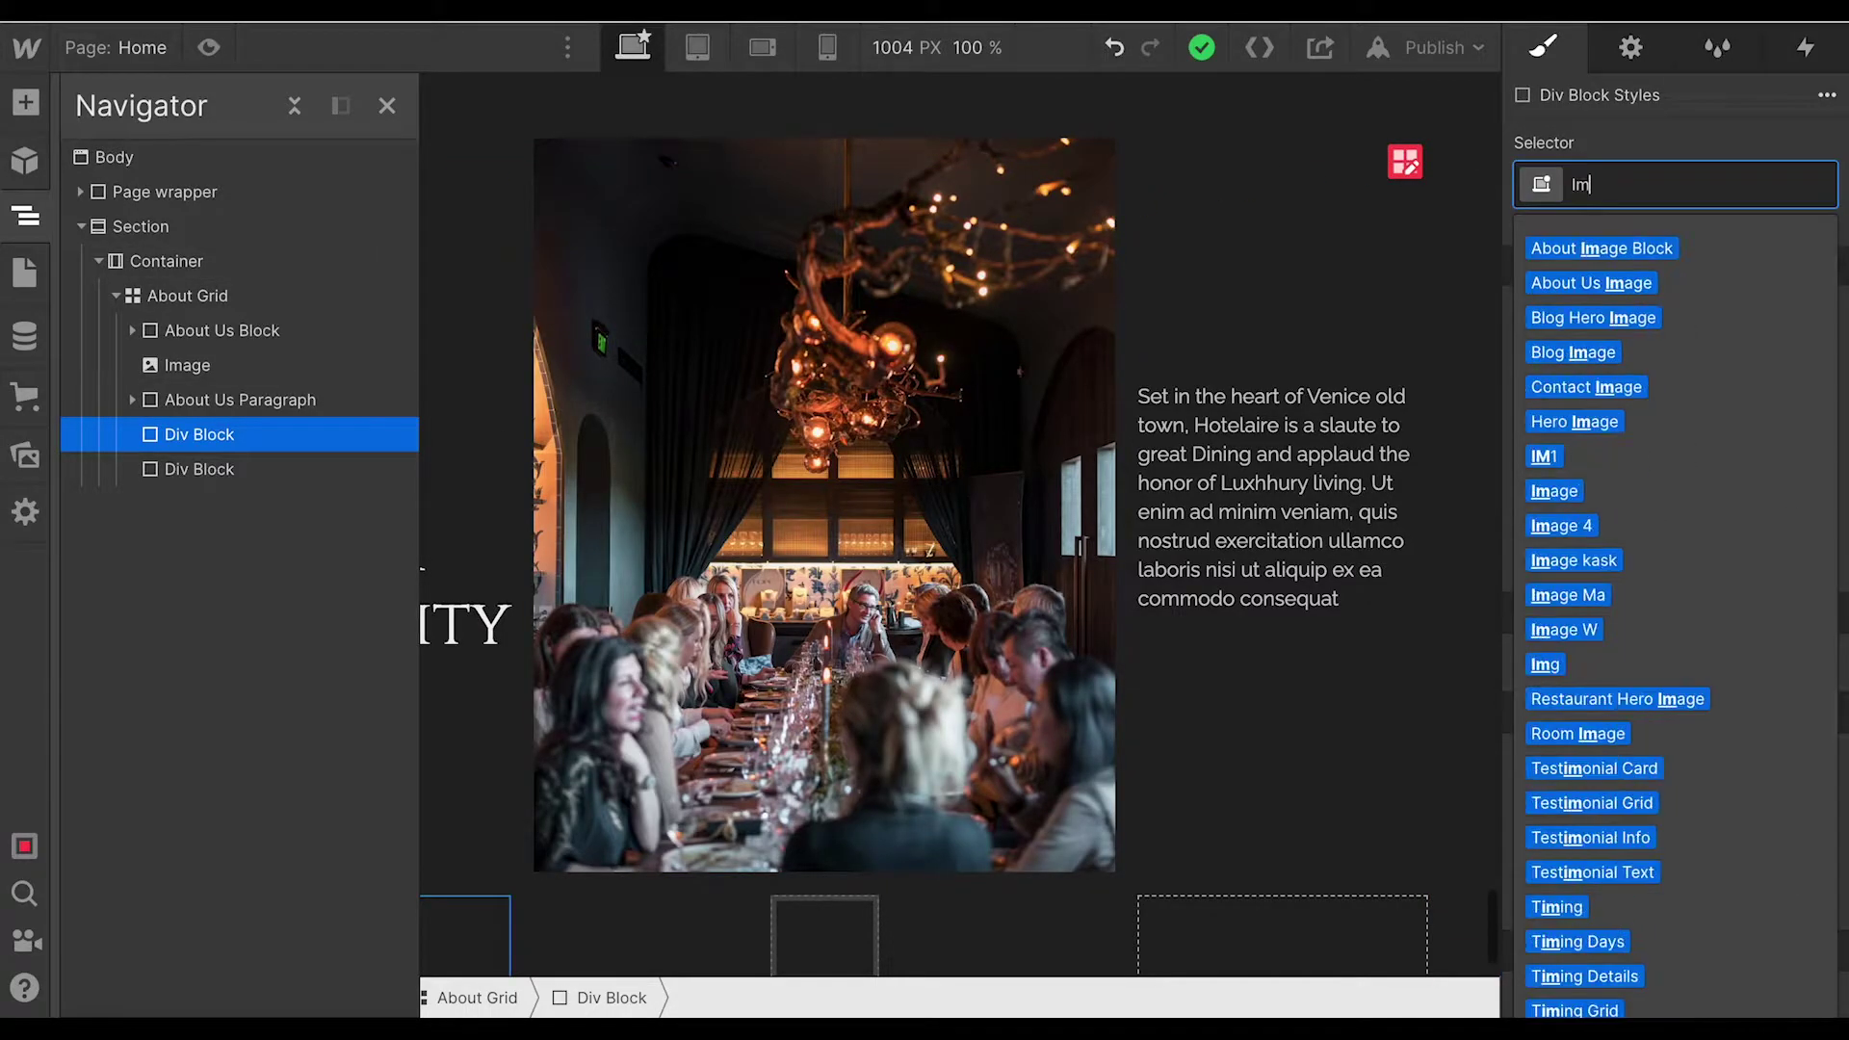
text(age Wrapper)
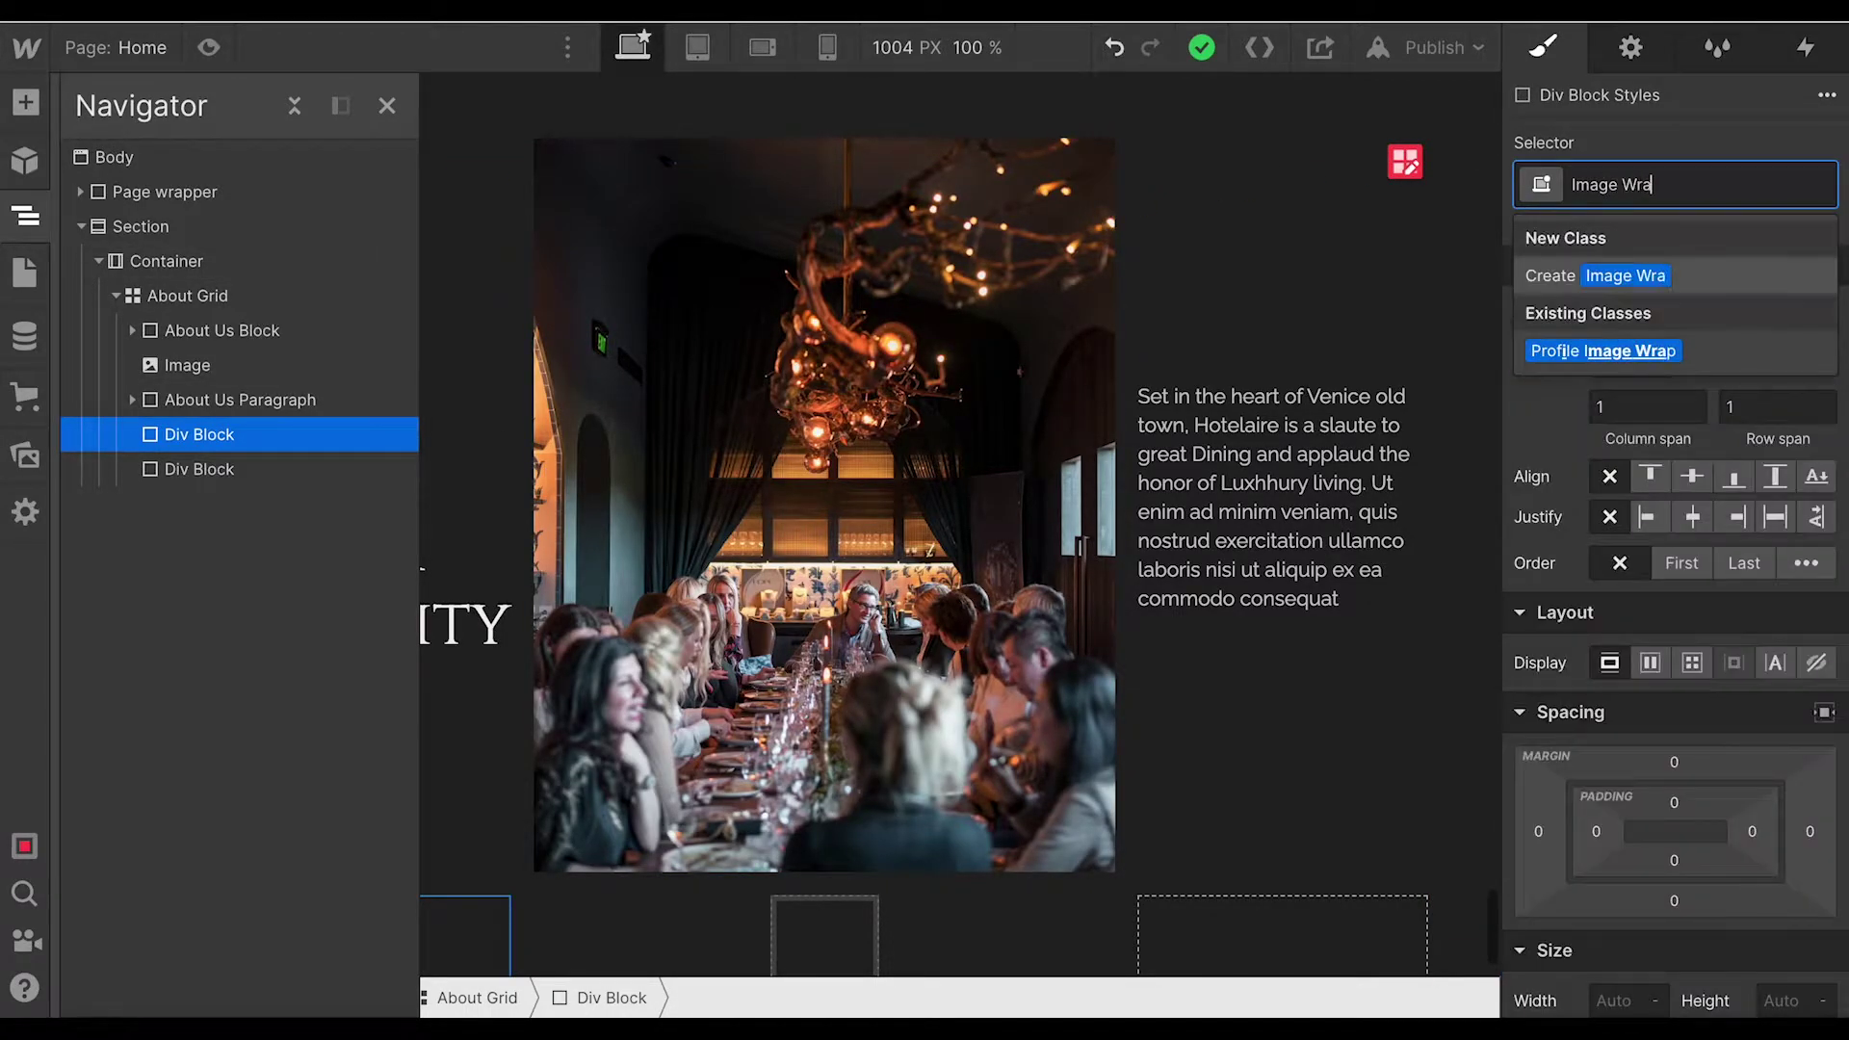
key(Return)
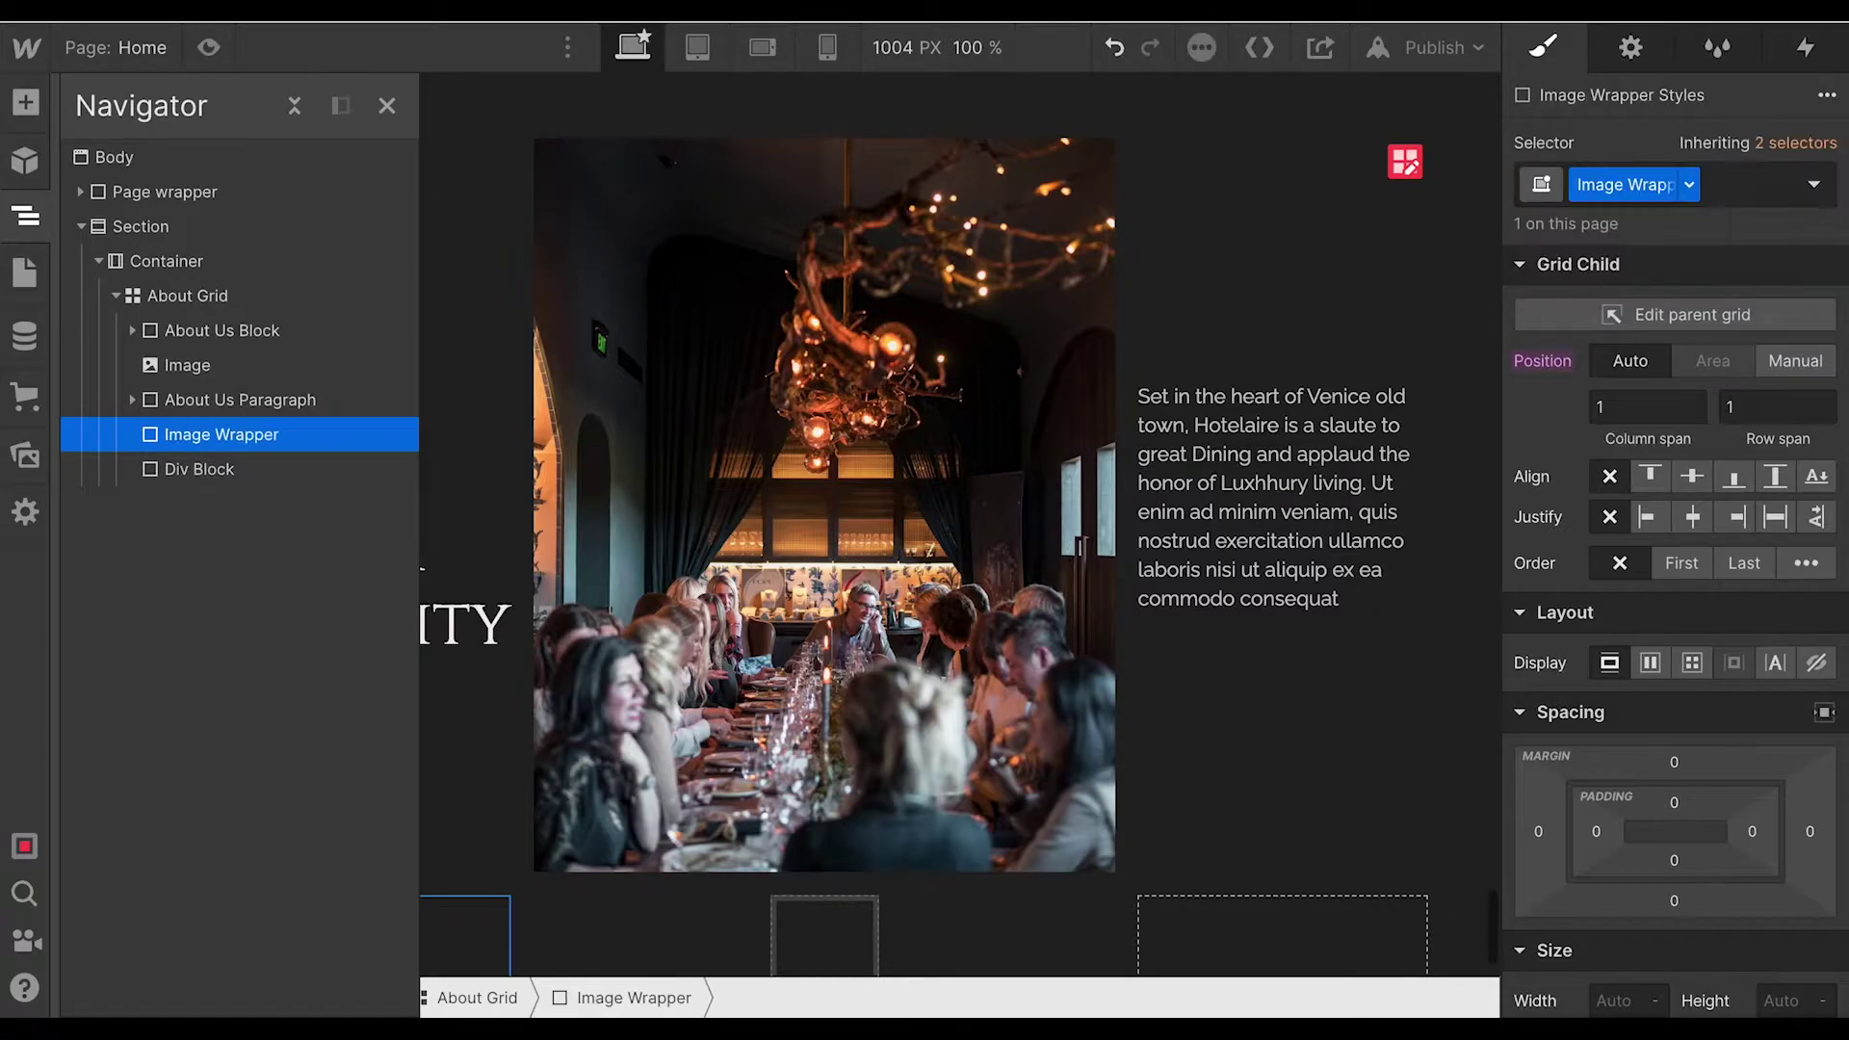
Class the second div block 'Image Mask' and move it just above the photo.
click(353, 465)
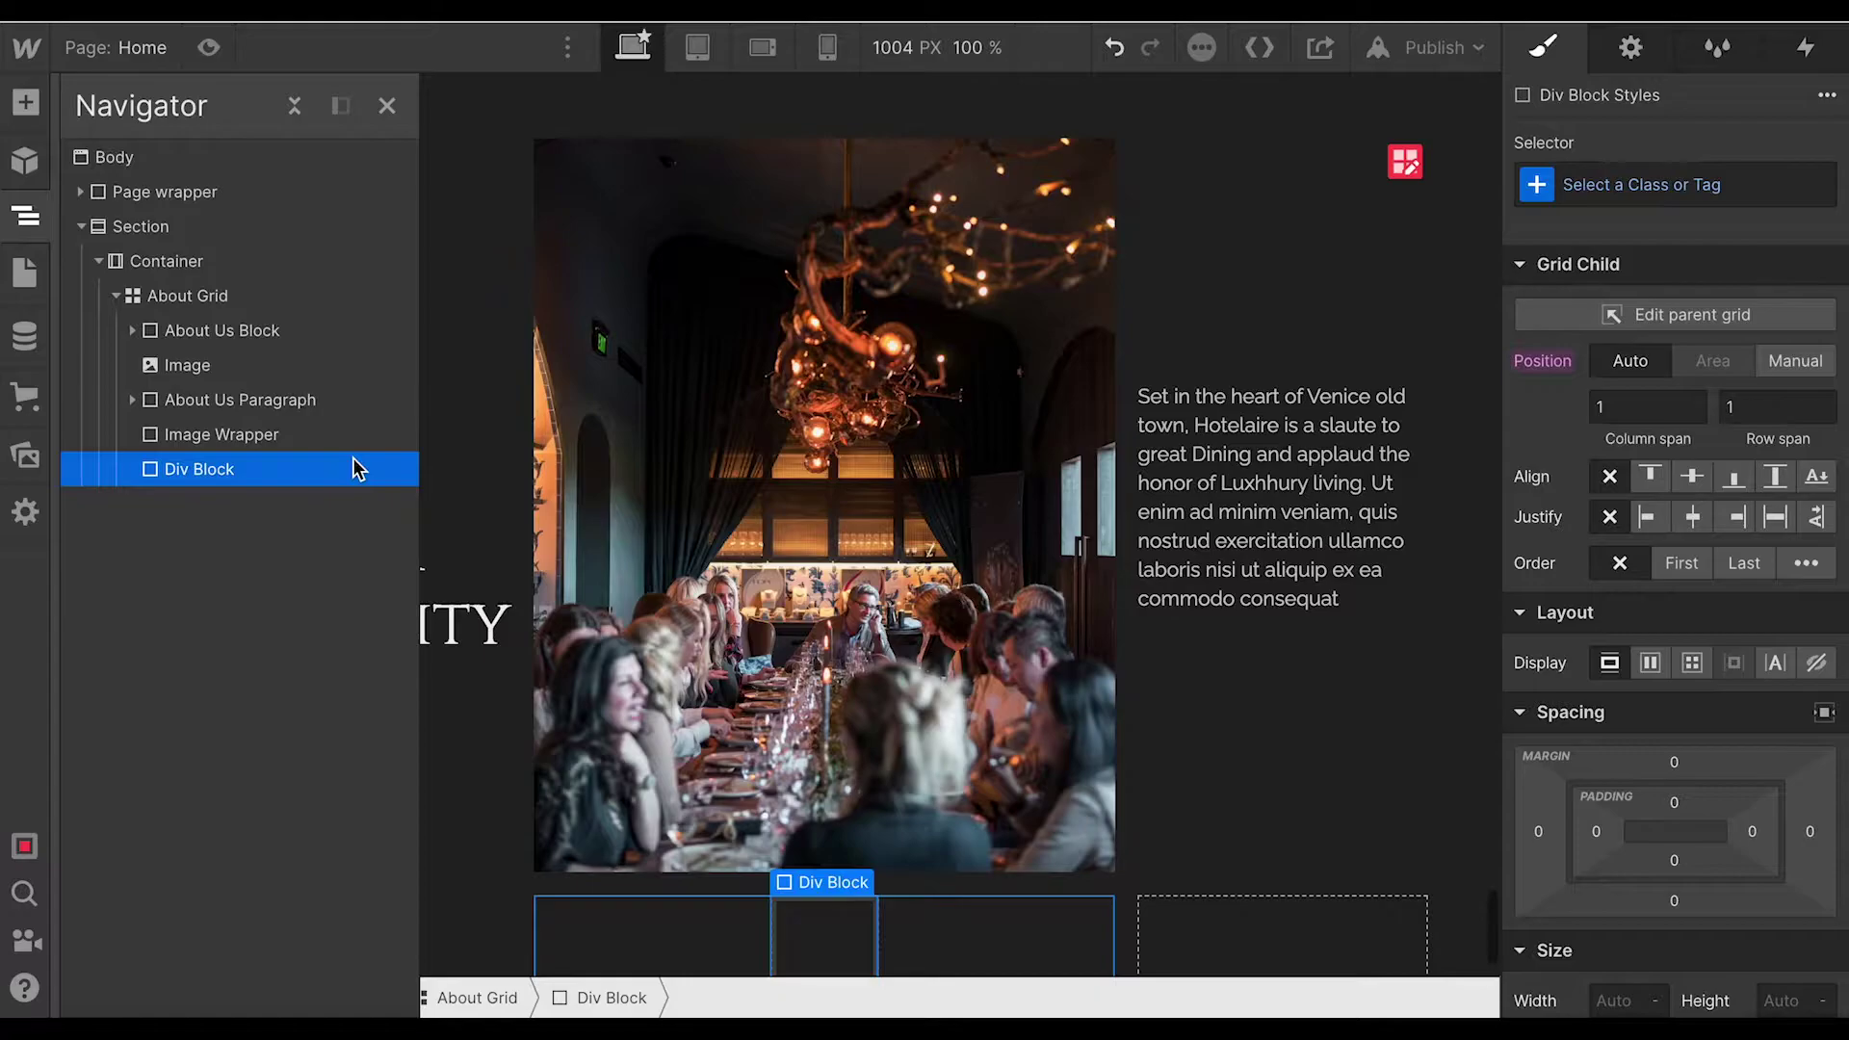
click(1601, 185)
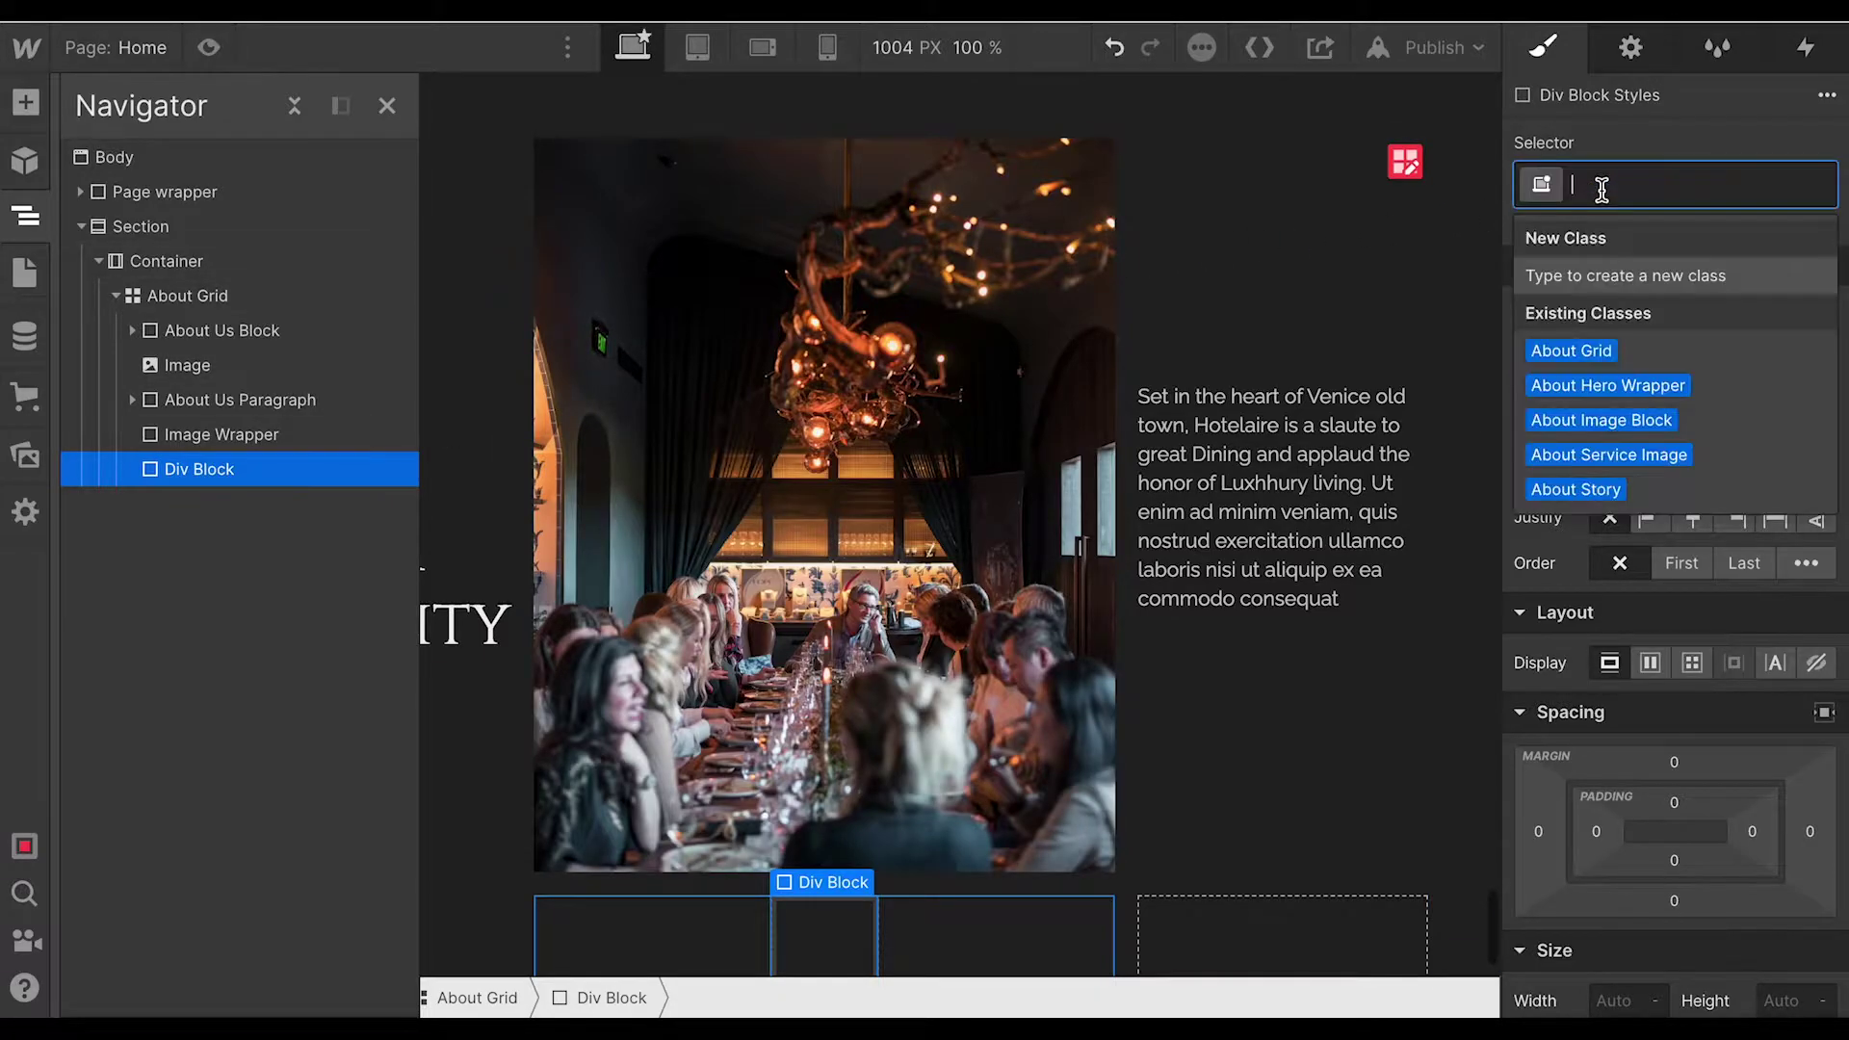
text(Image)
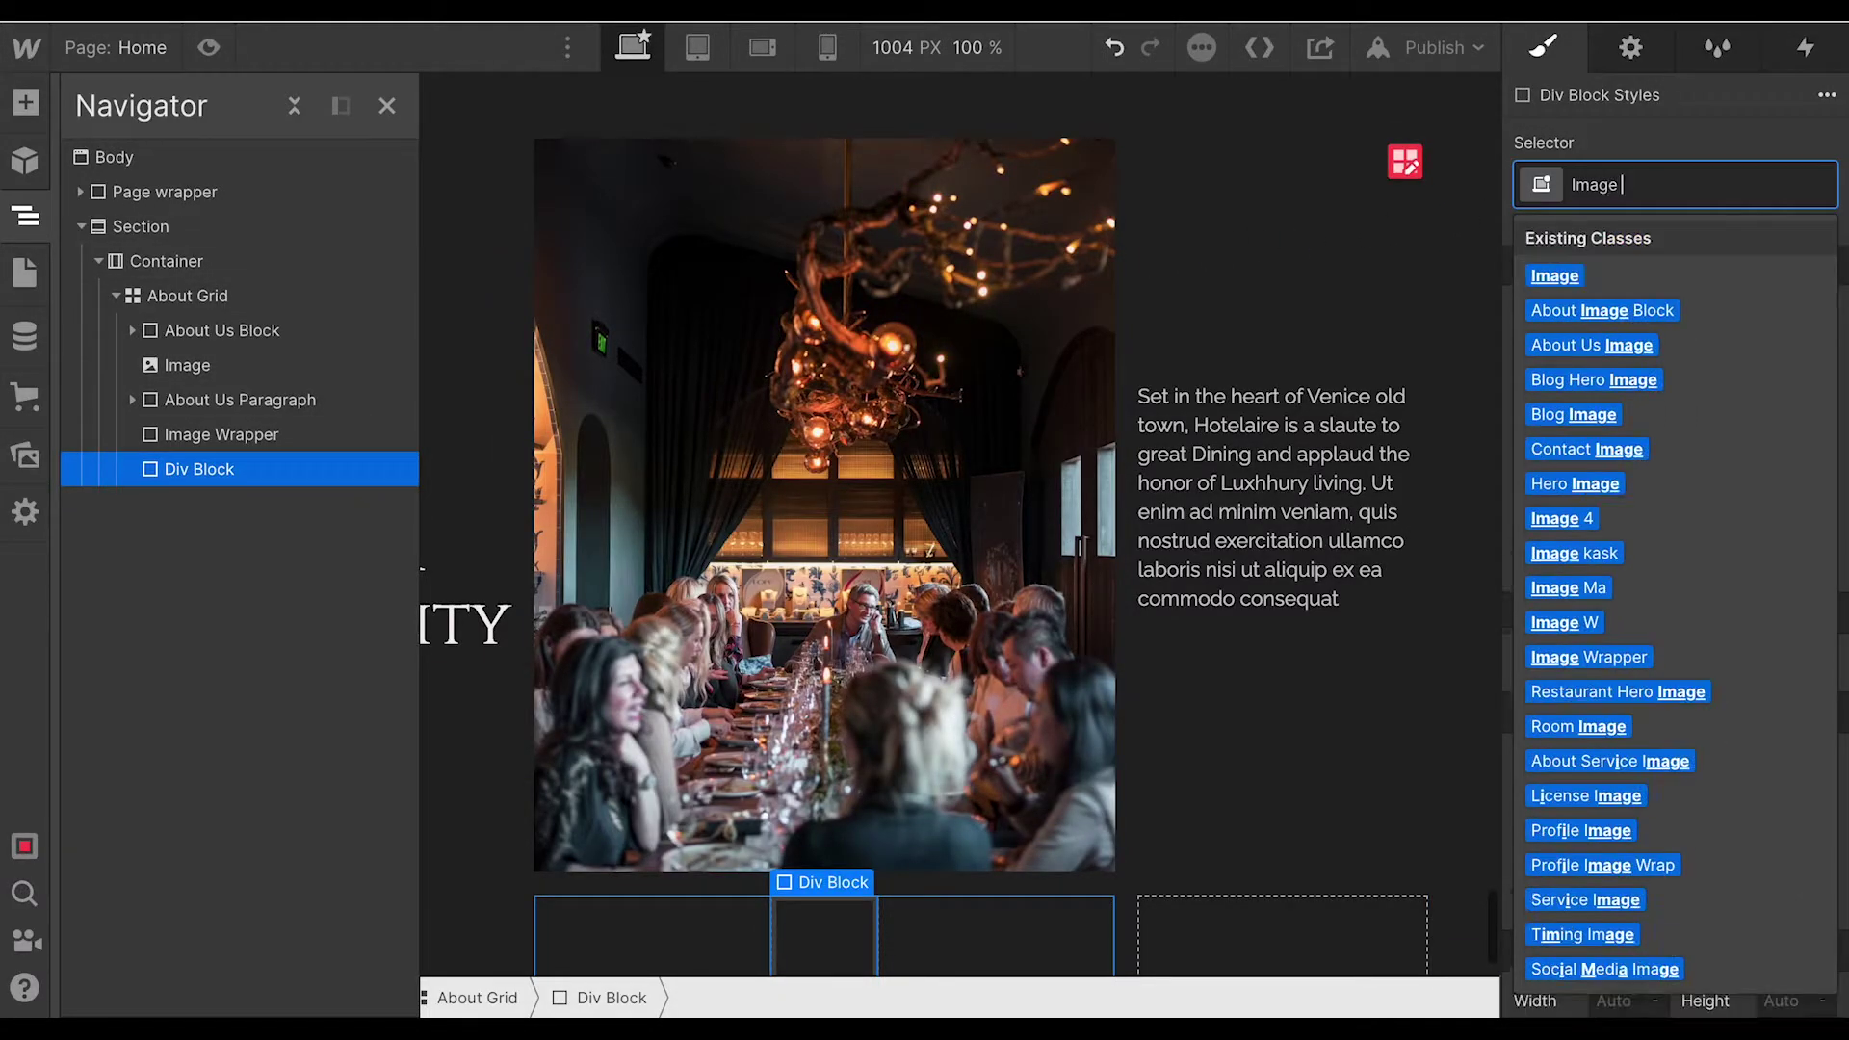
text( Mask)
key(Return)
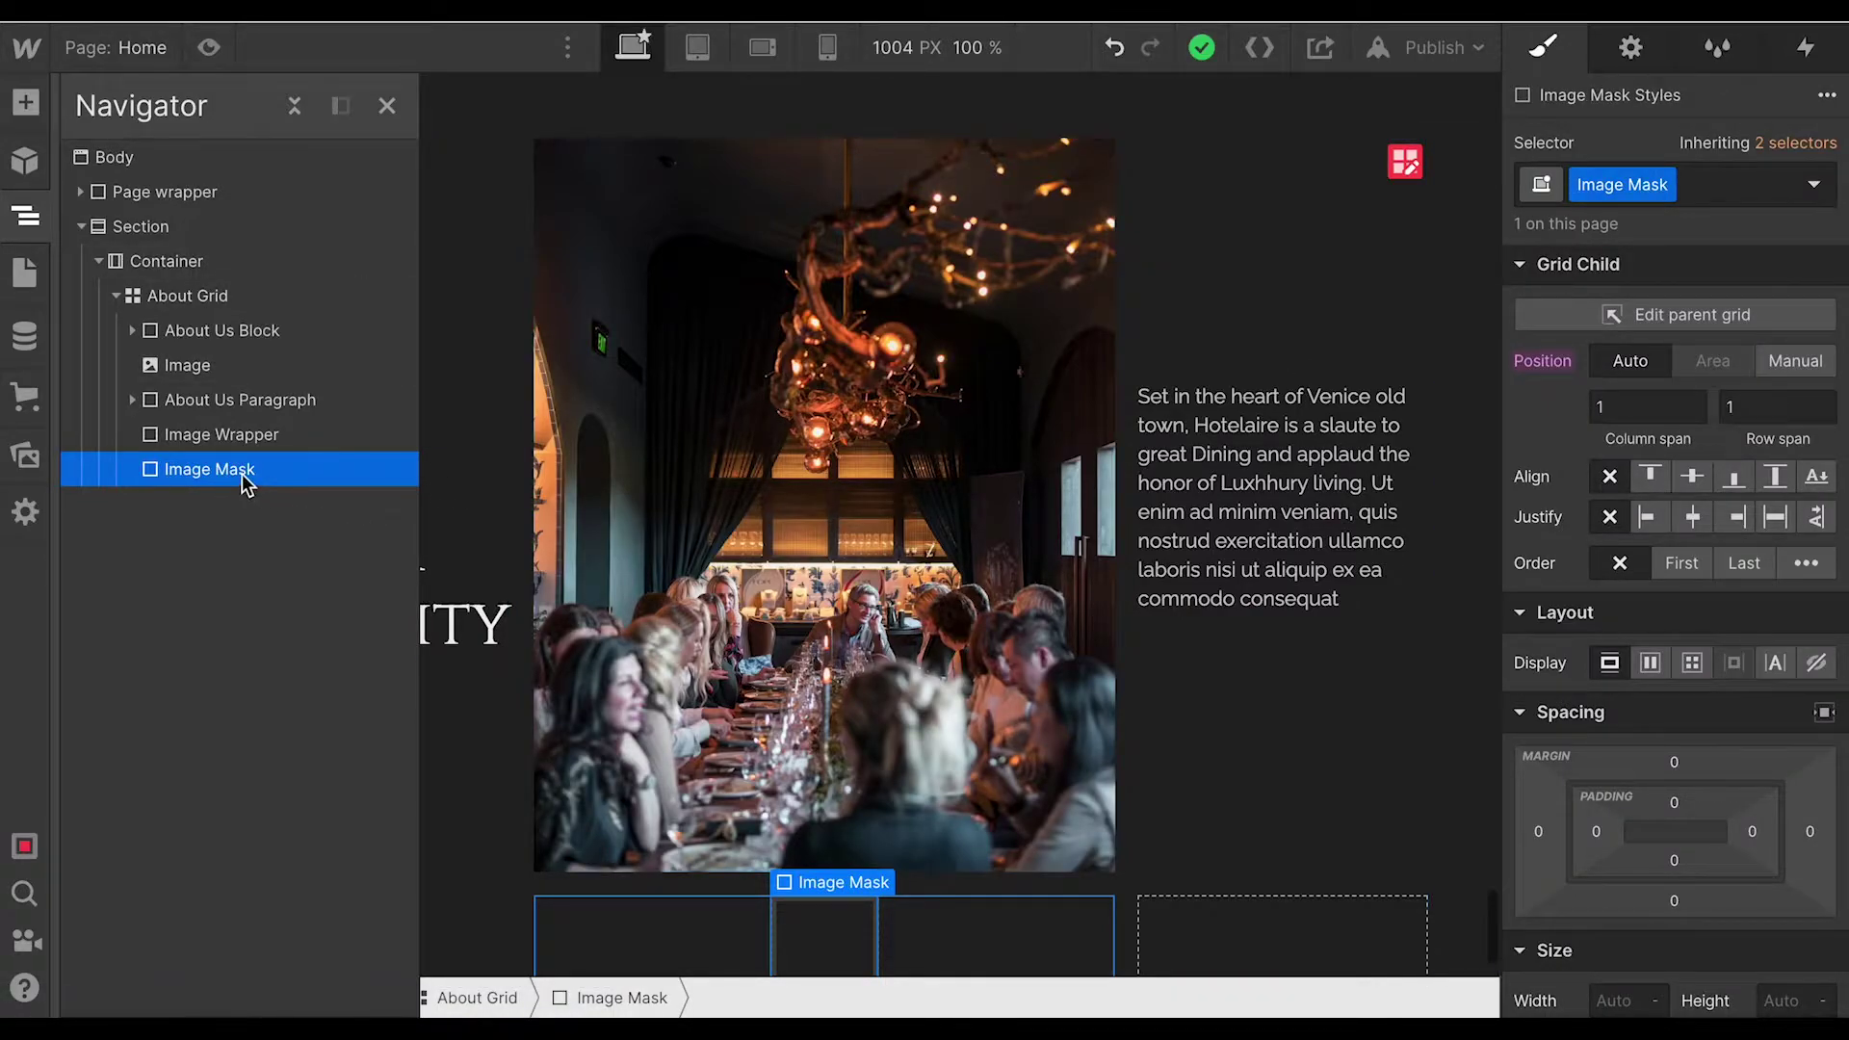
drag(241, 475, 209, 373)
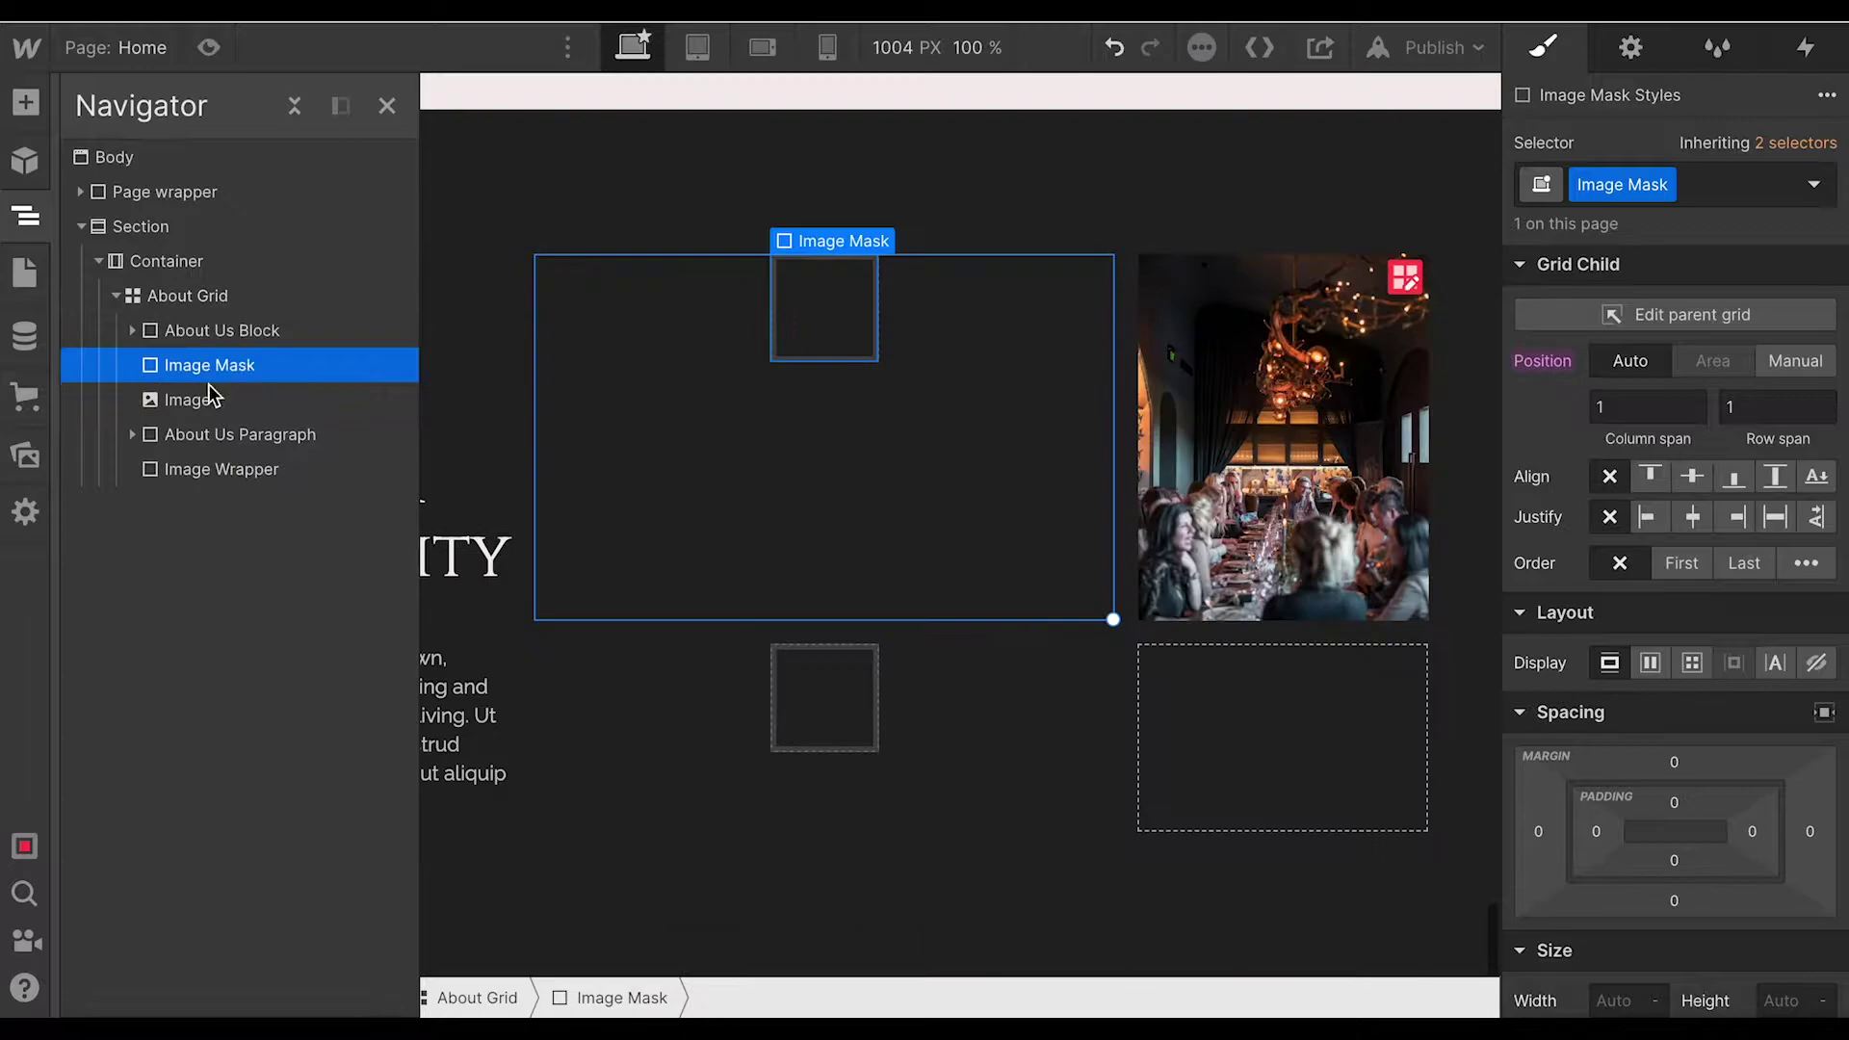
Nest the photo inside Image Mask and move Image Wrapper to second place in the grid.
click(191, 399)
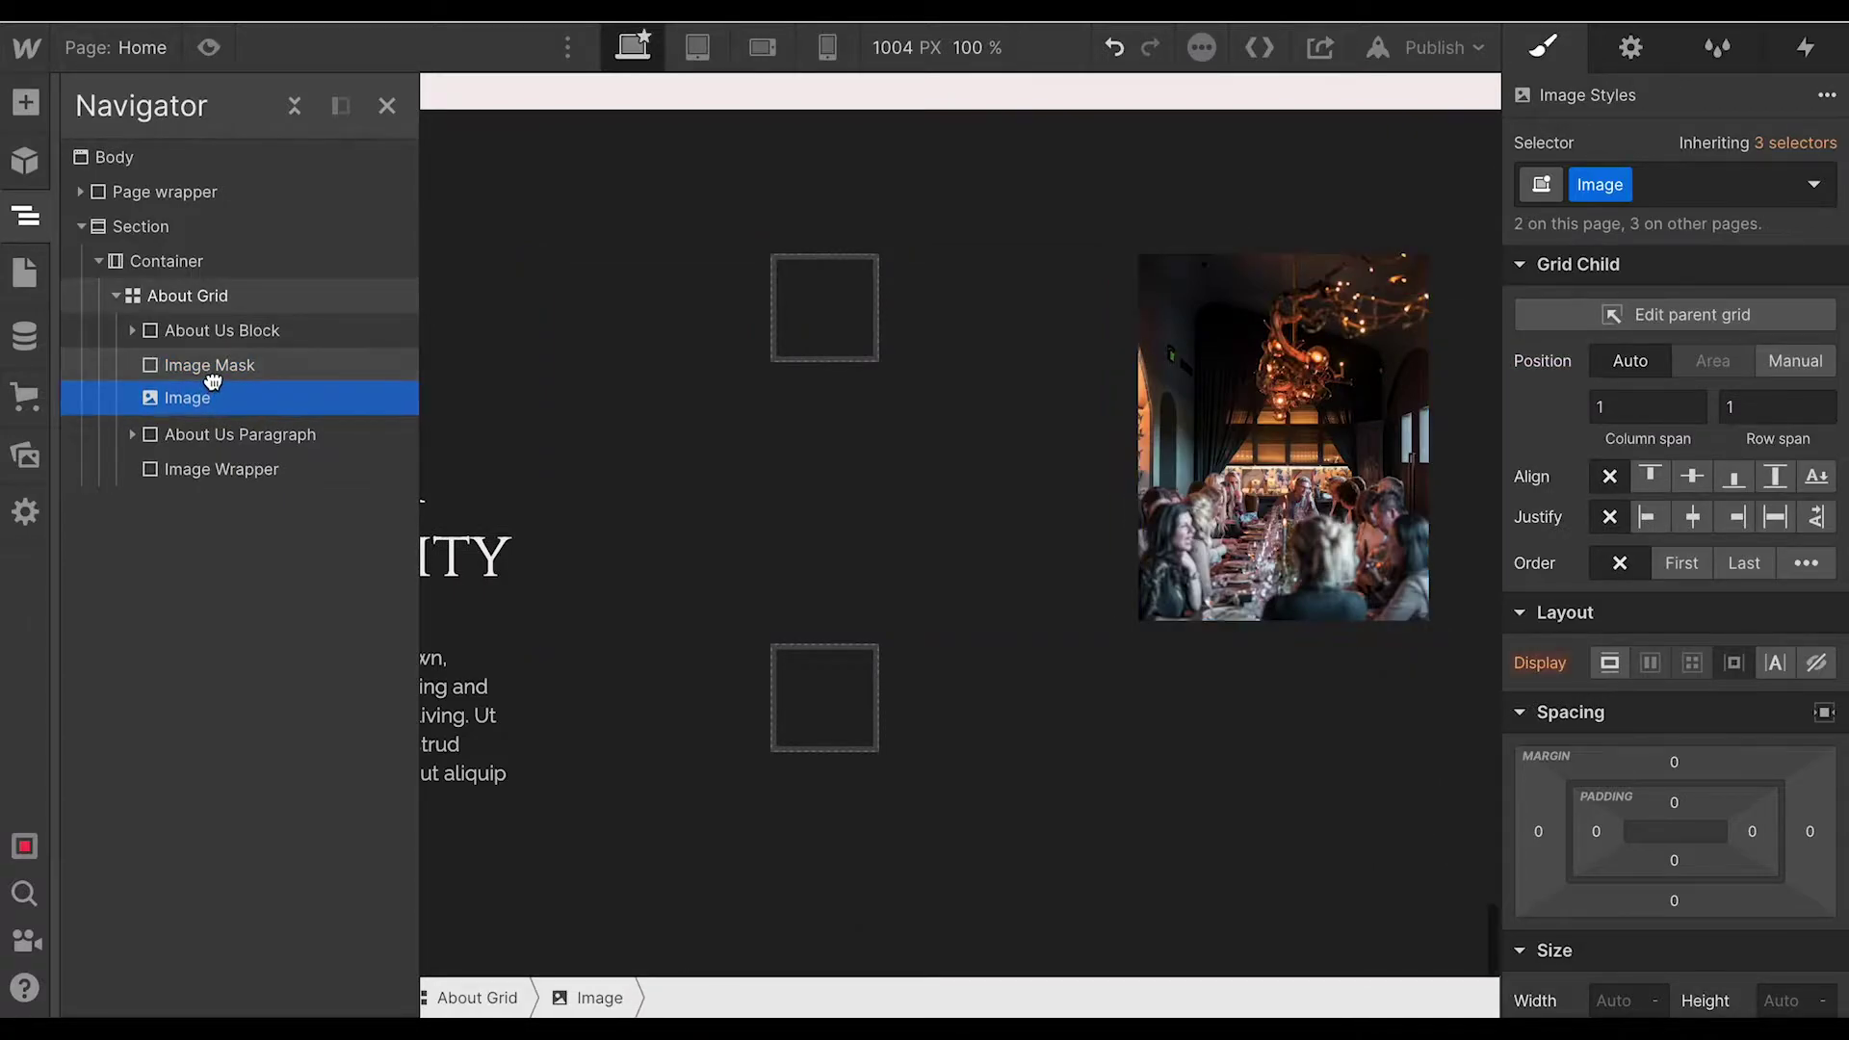
drag(188, 399, 211, 373)
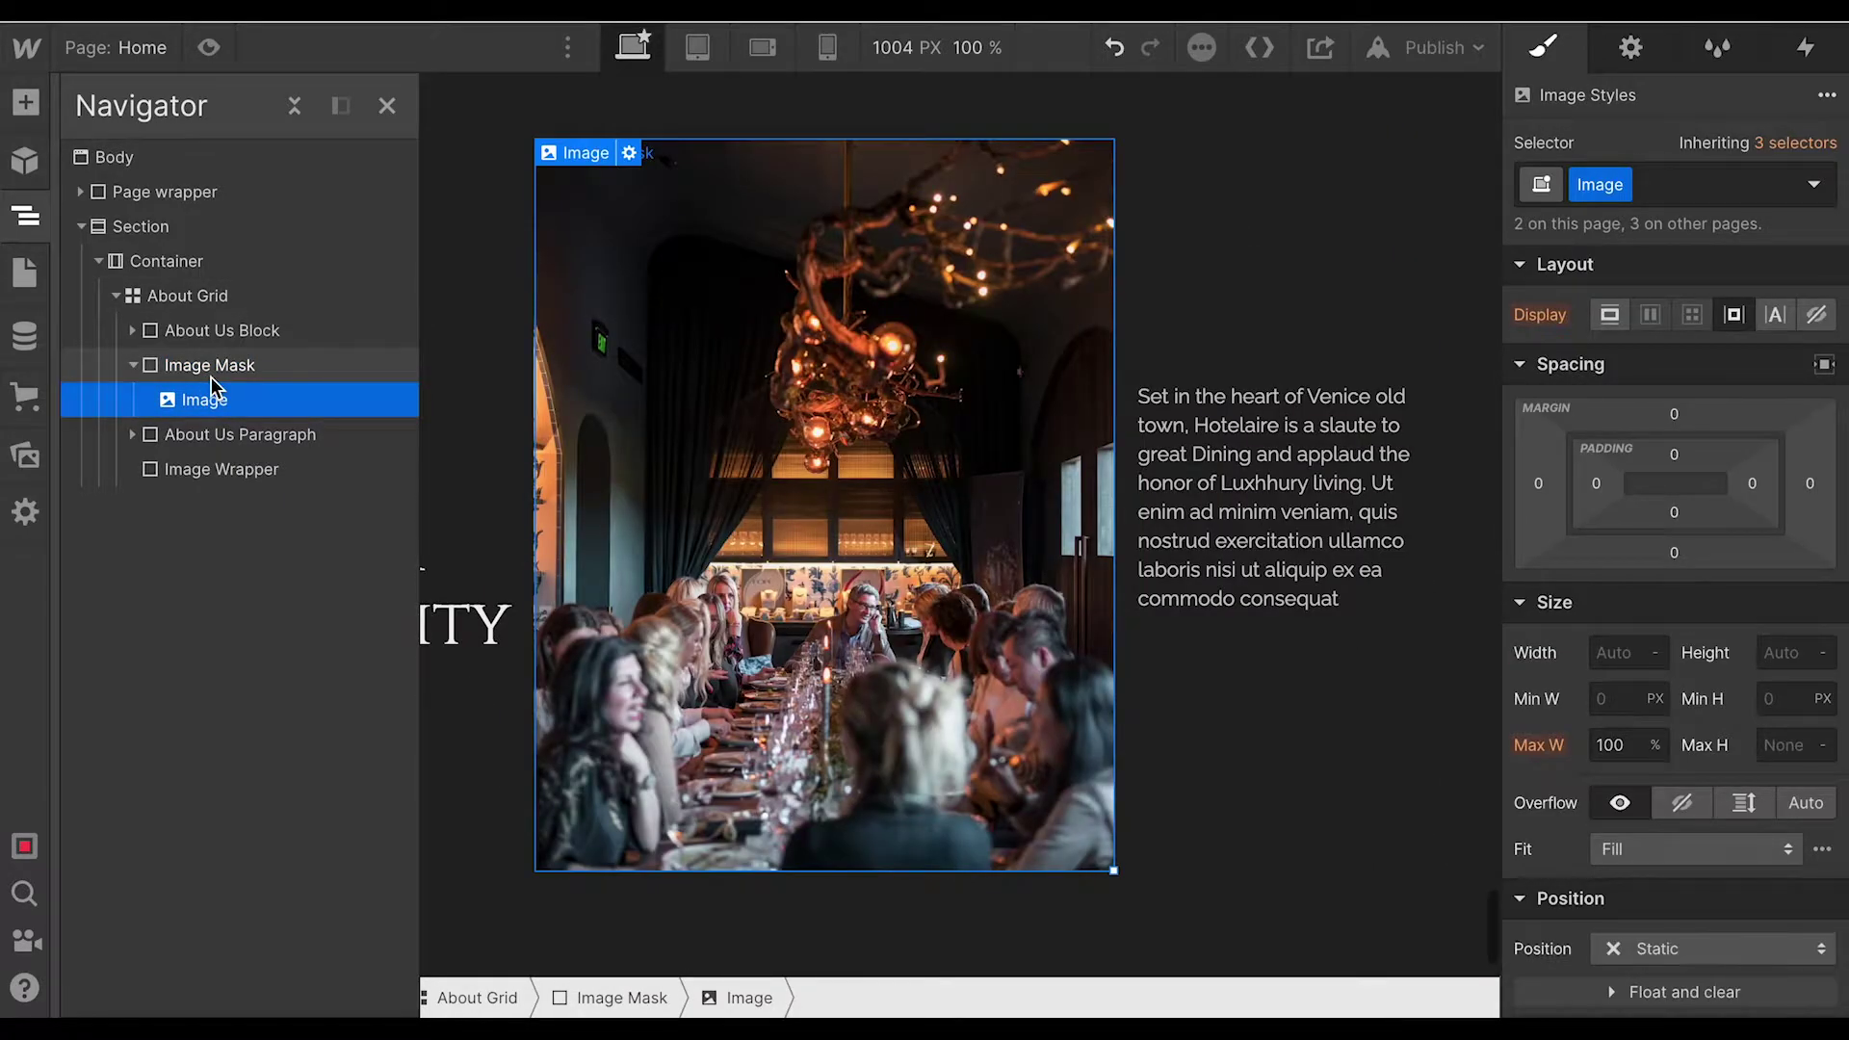
click(132, 366)
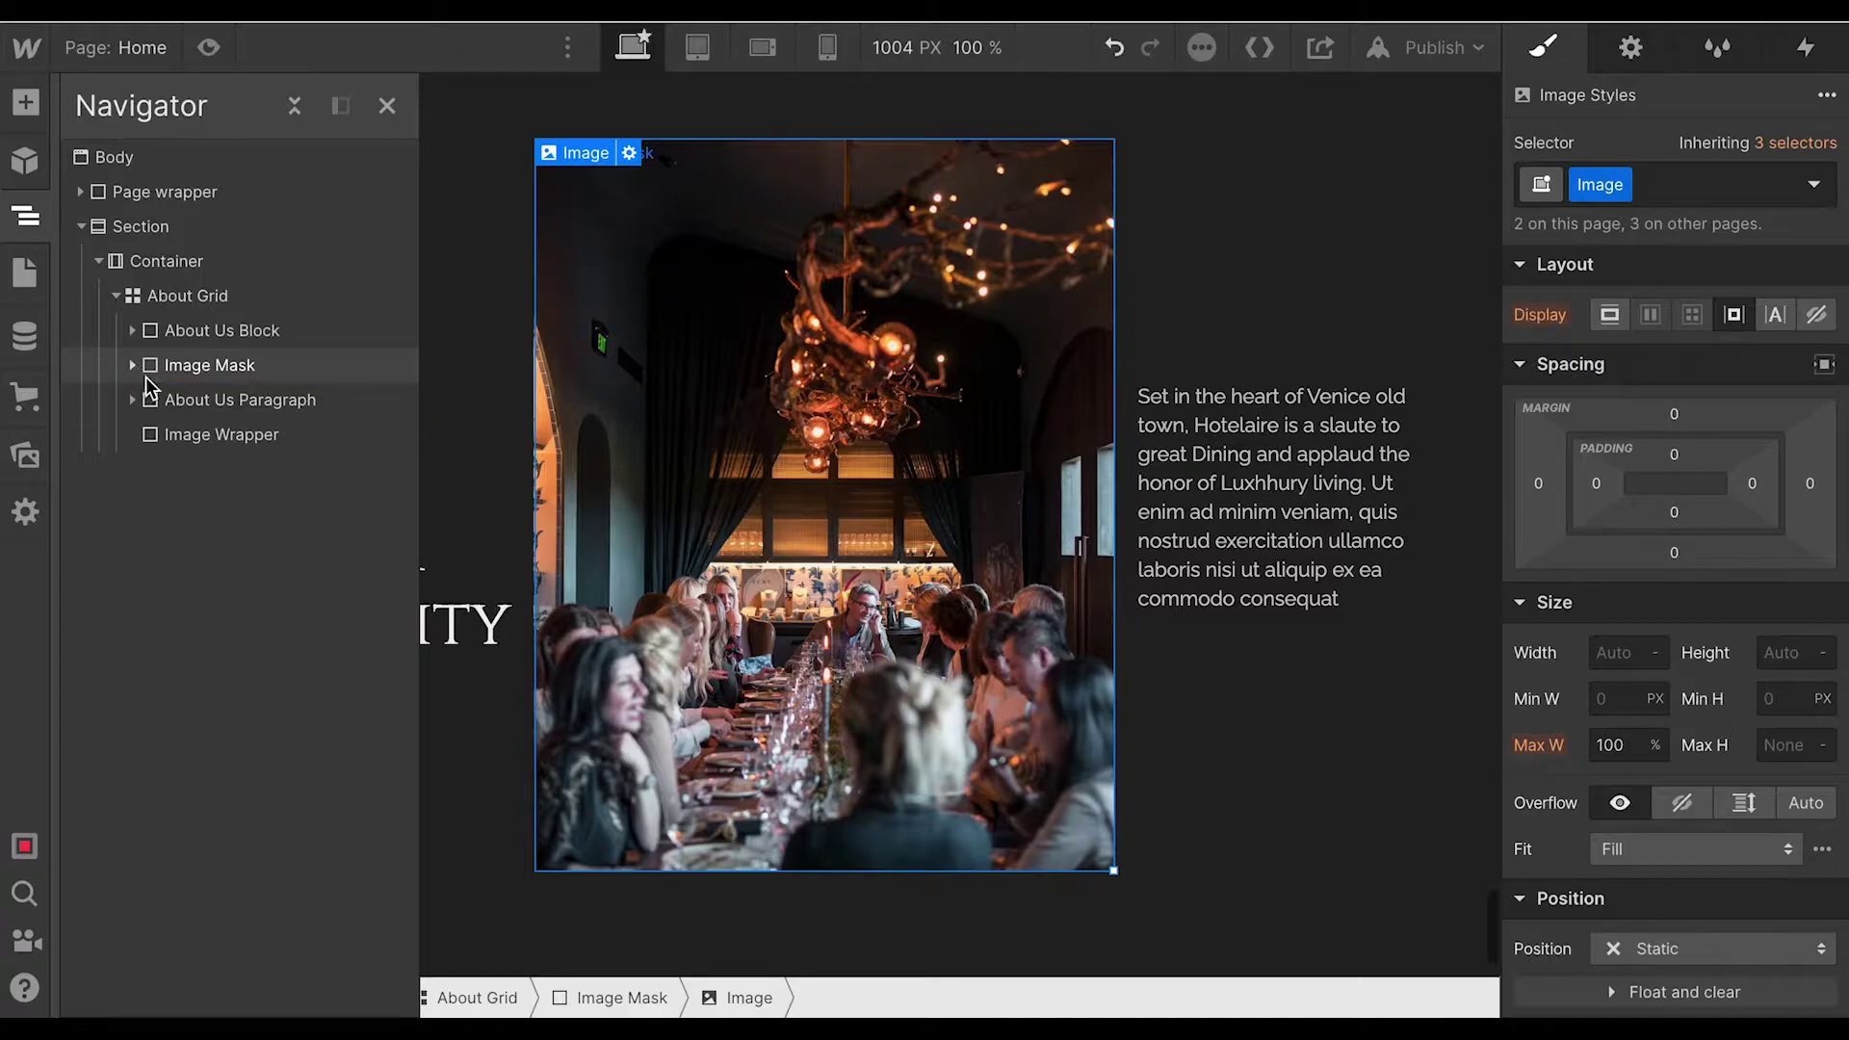
click(181, 434)
drag(184, 438, 188, 358)
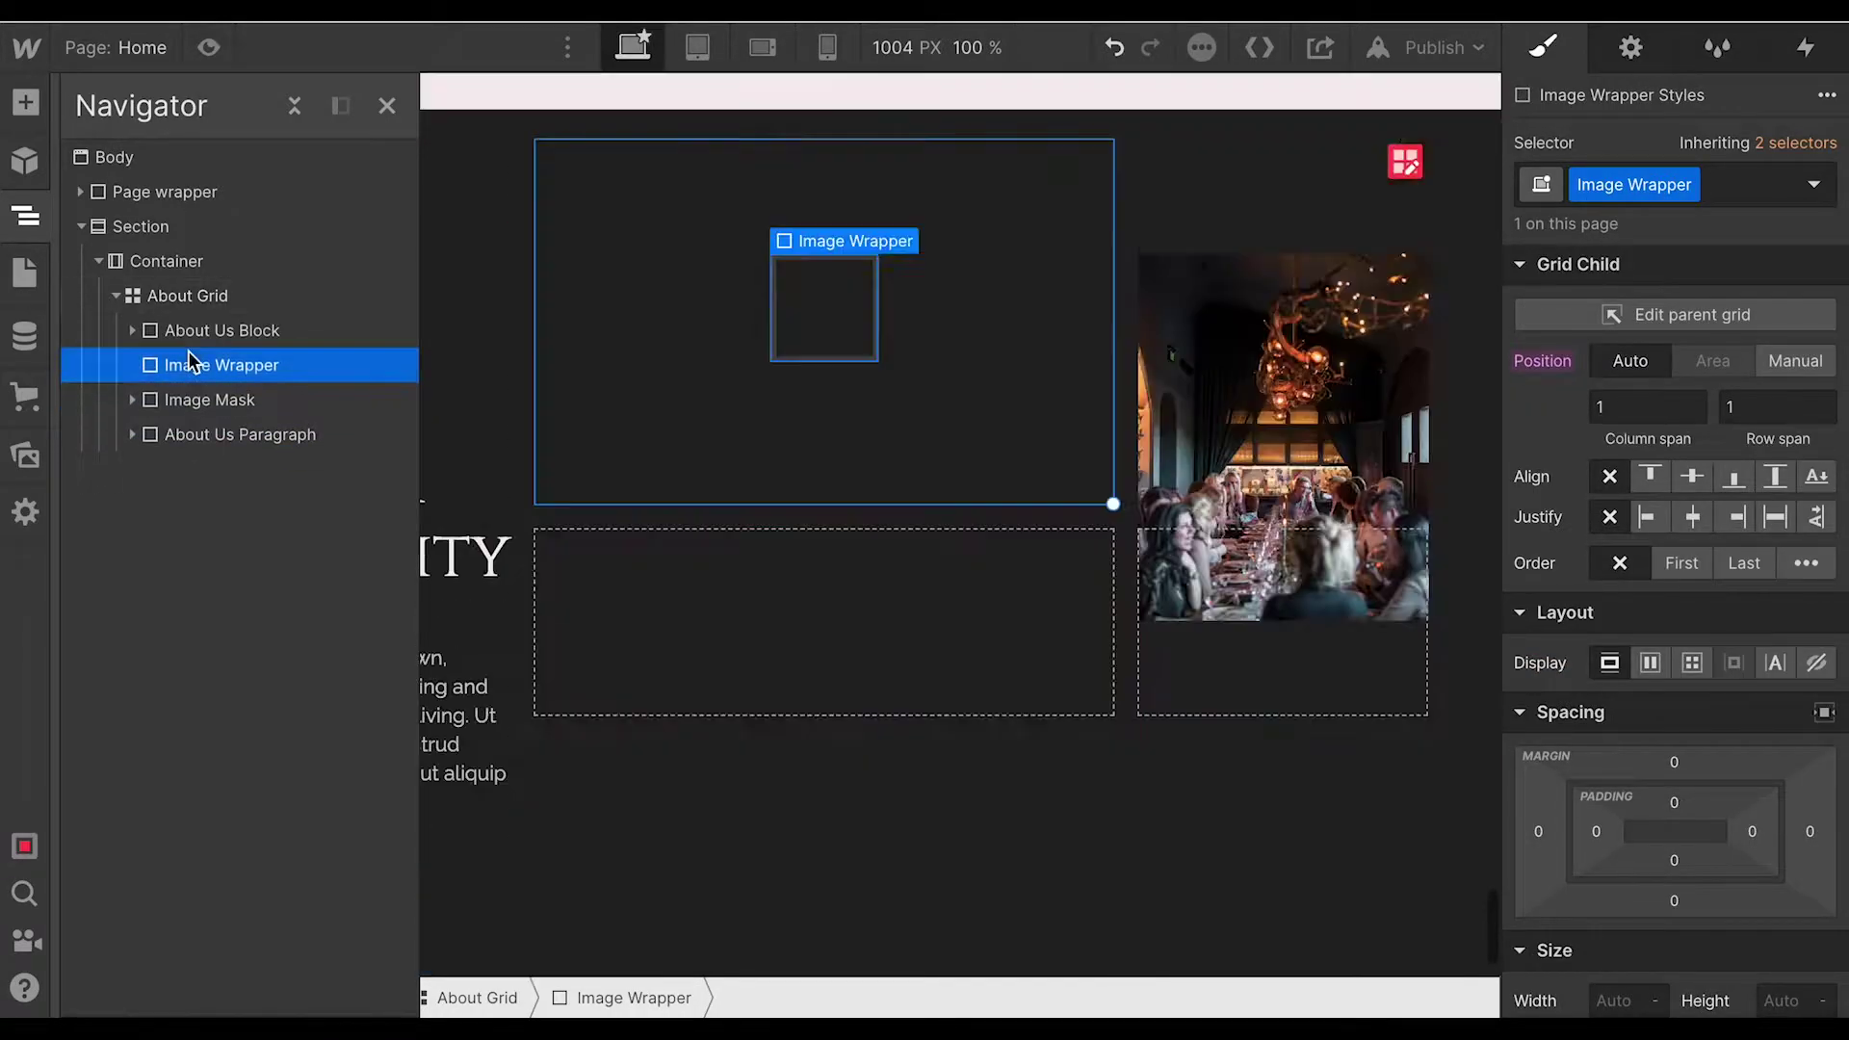
Nest Image Mask inside Image Wrapper and expand it to show the photo.
click(191, 400)
drag(193, 400, 207, 374)
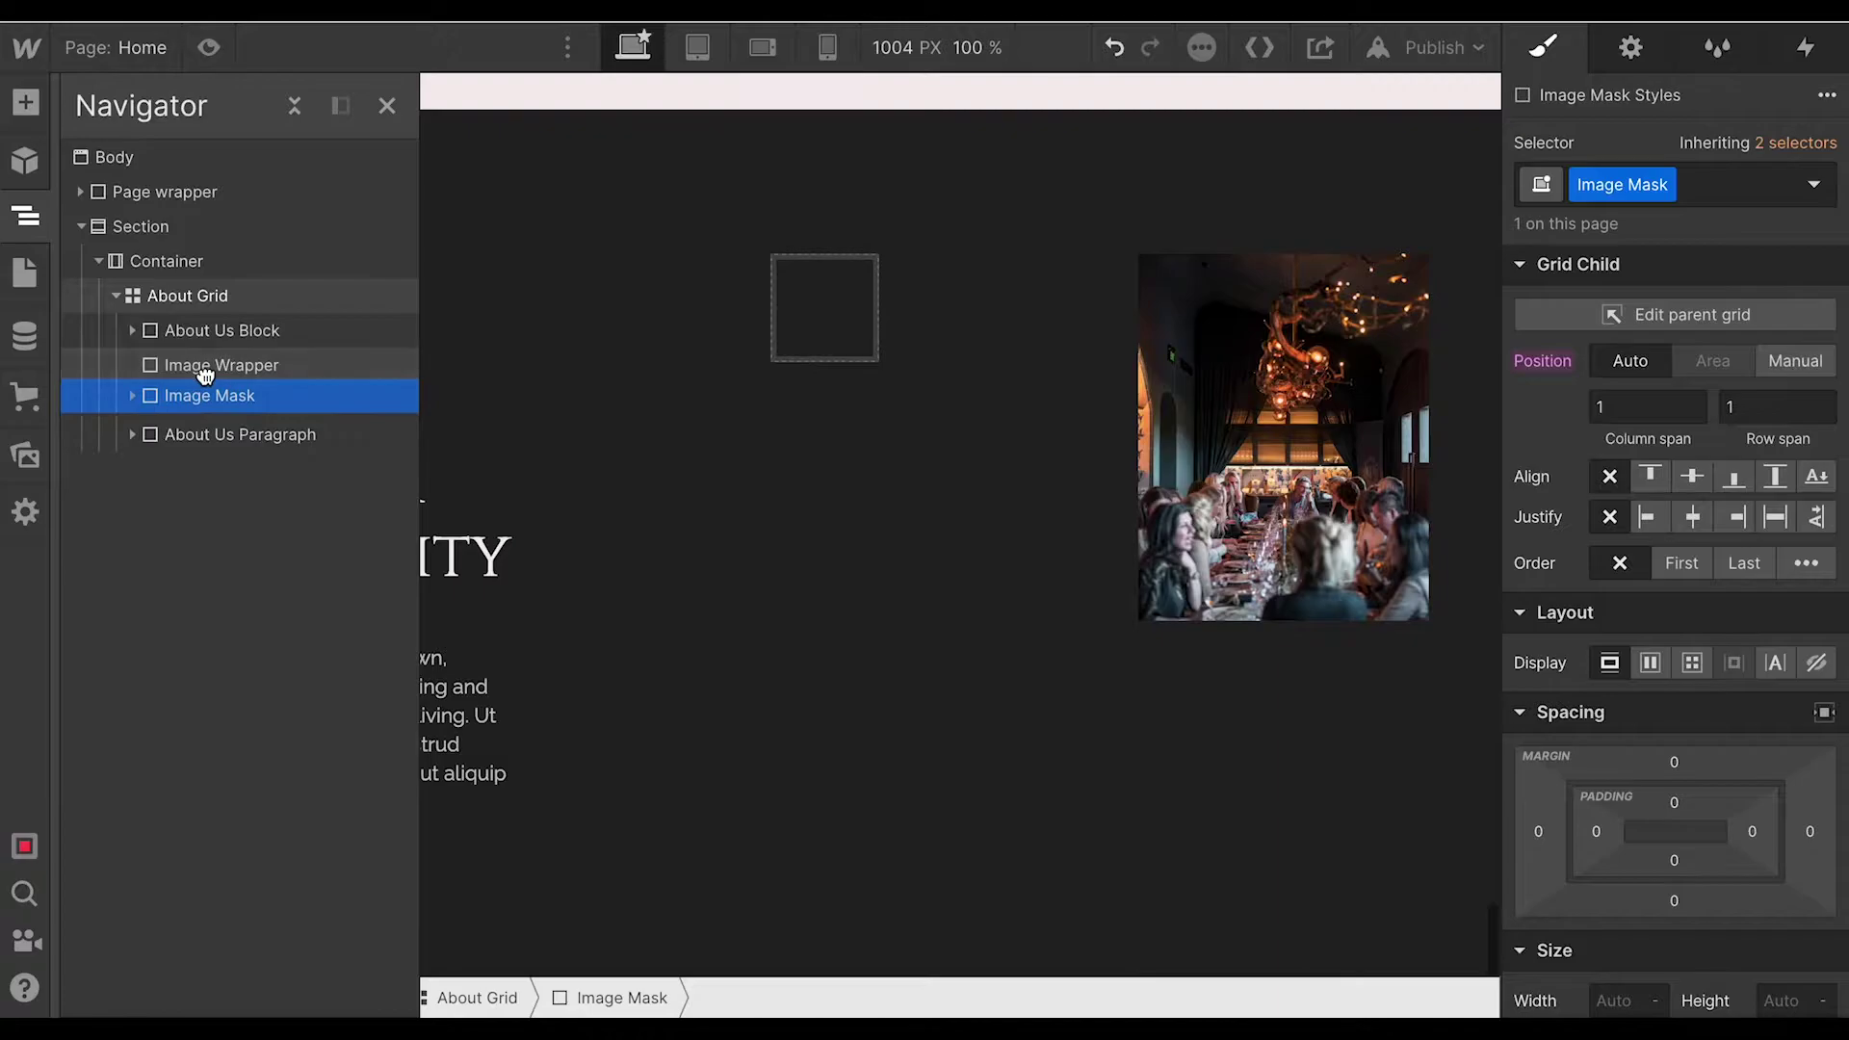
click(152, 402)
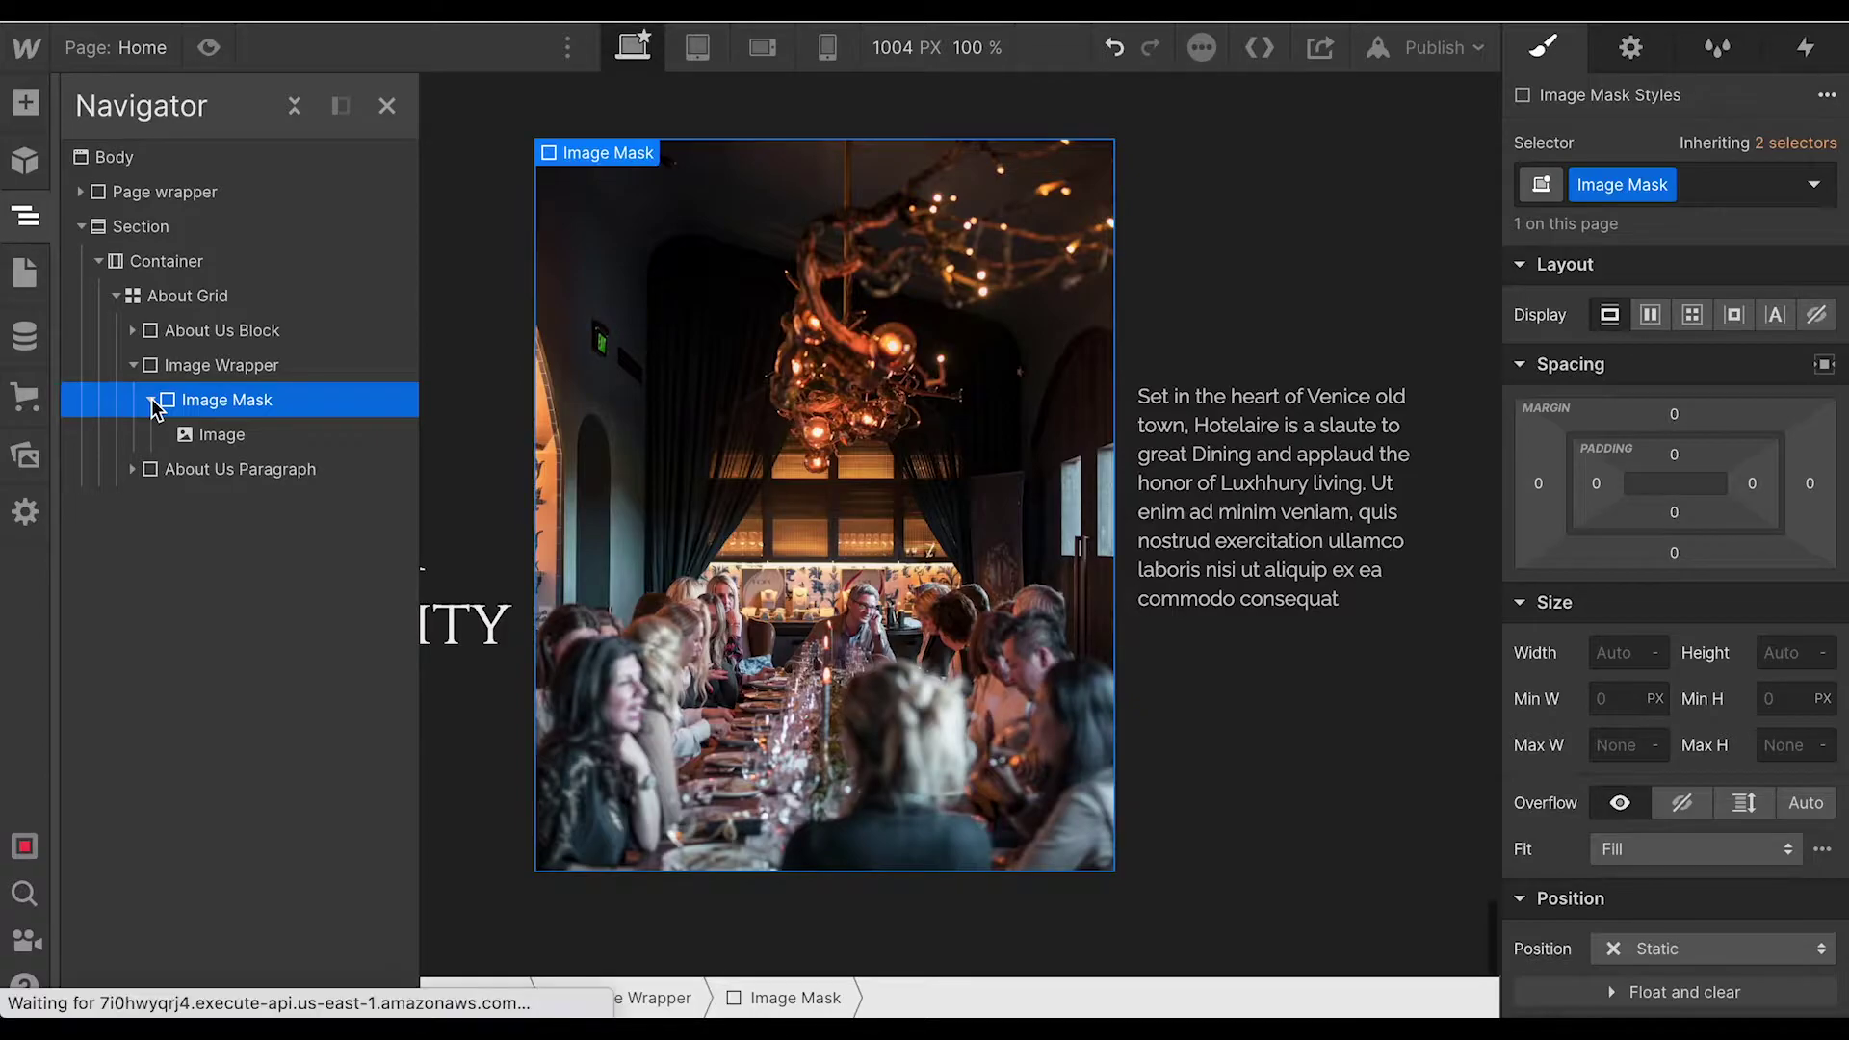
click(208, 364)
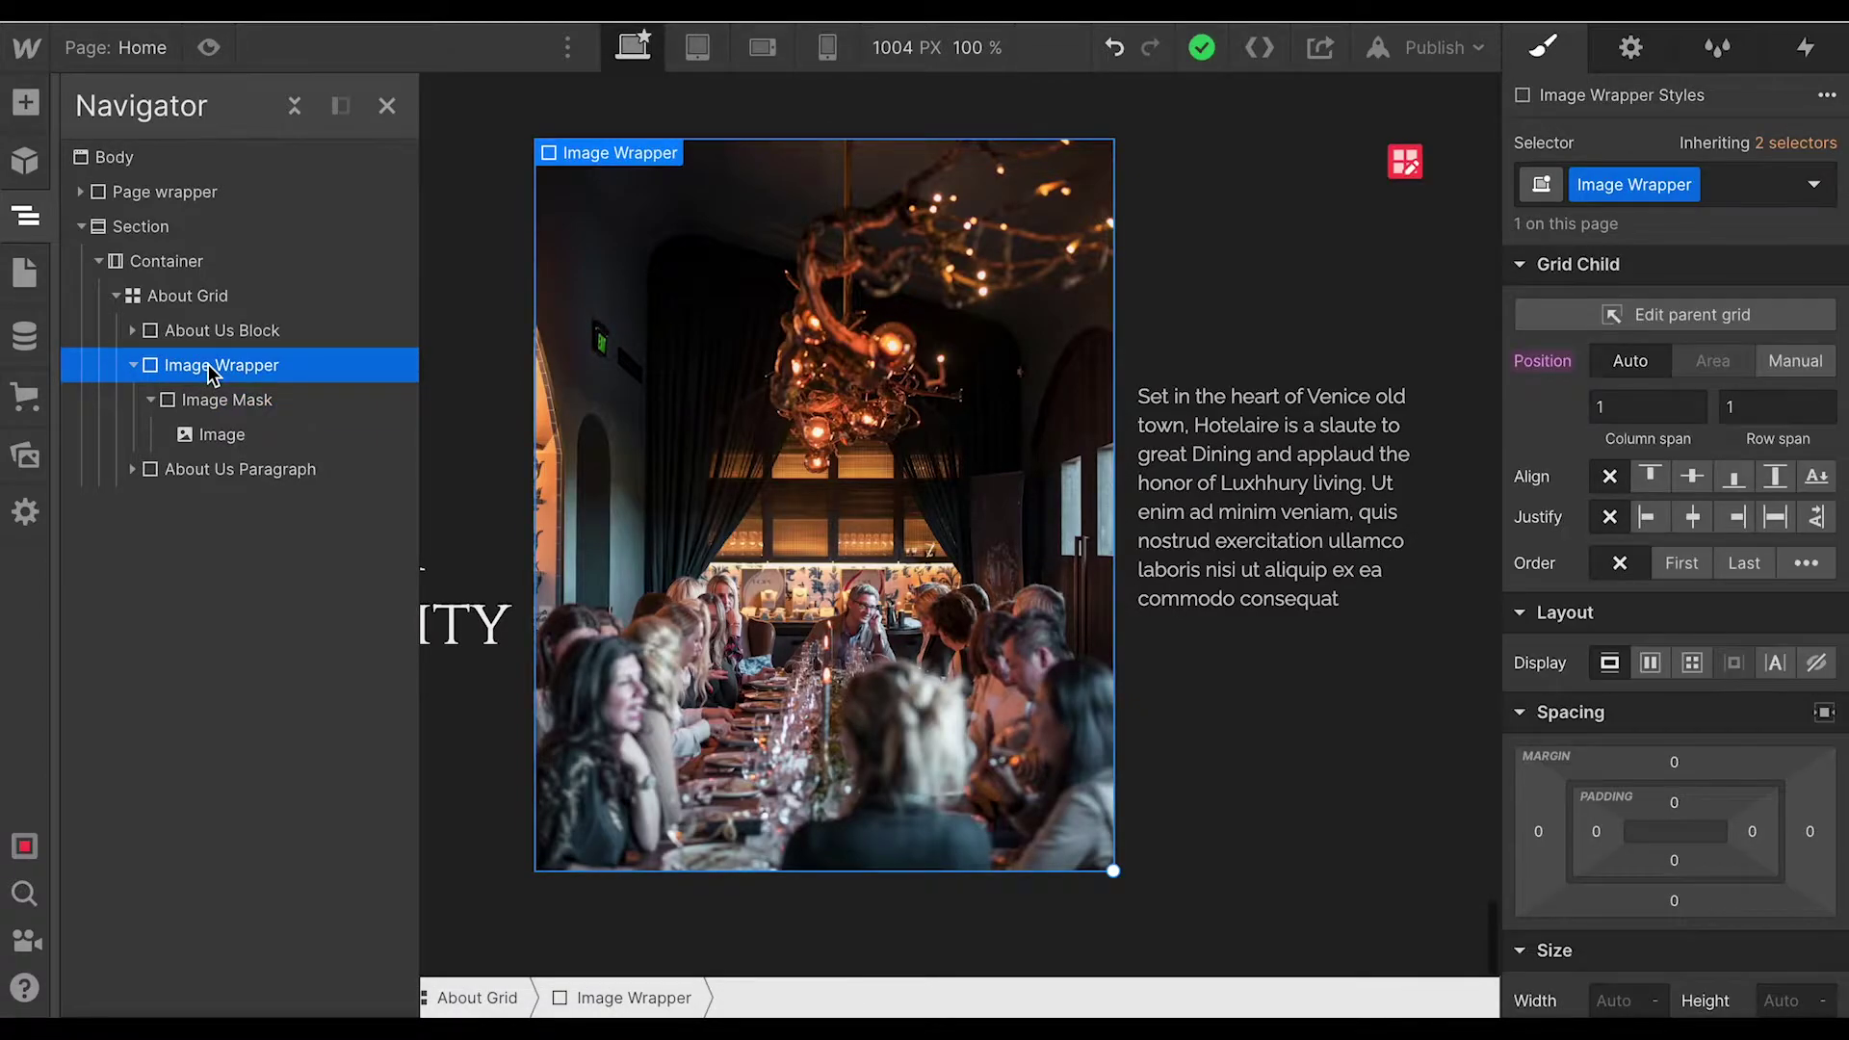
scroll(1625, 331, down, 3)
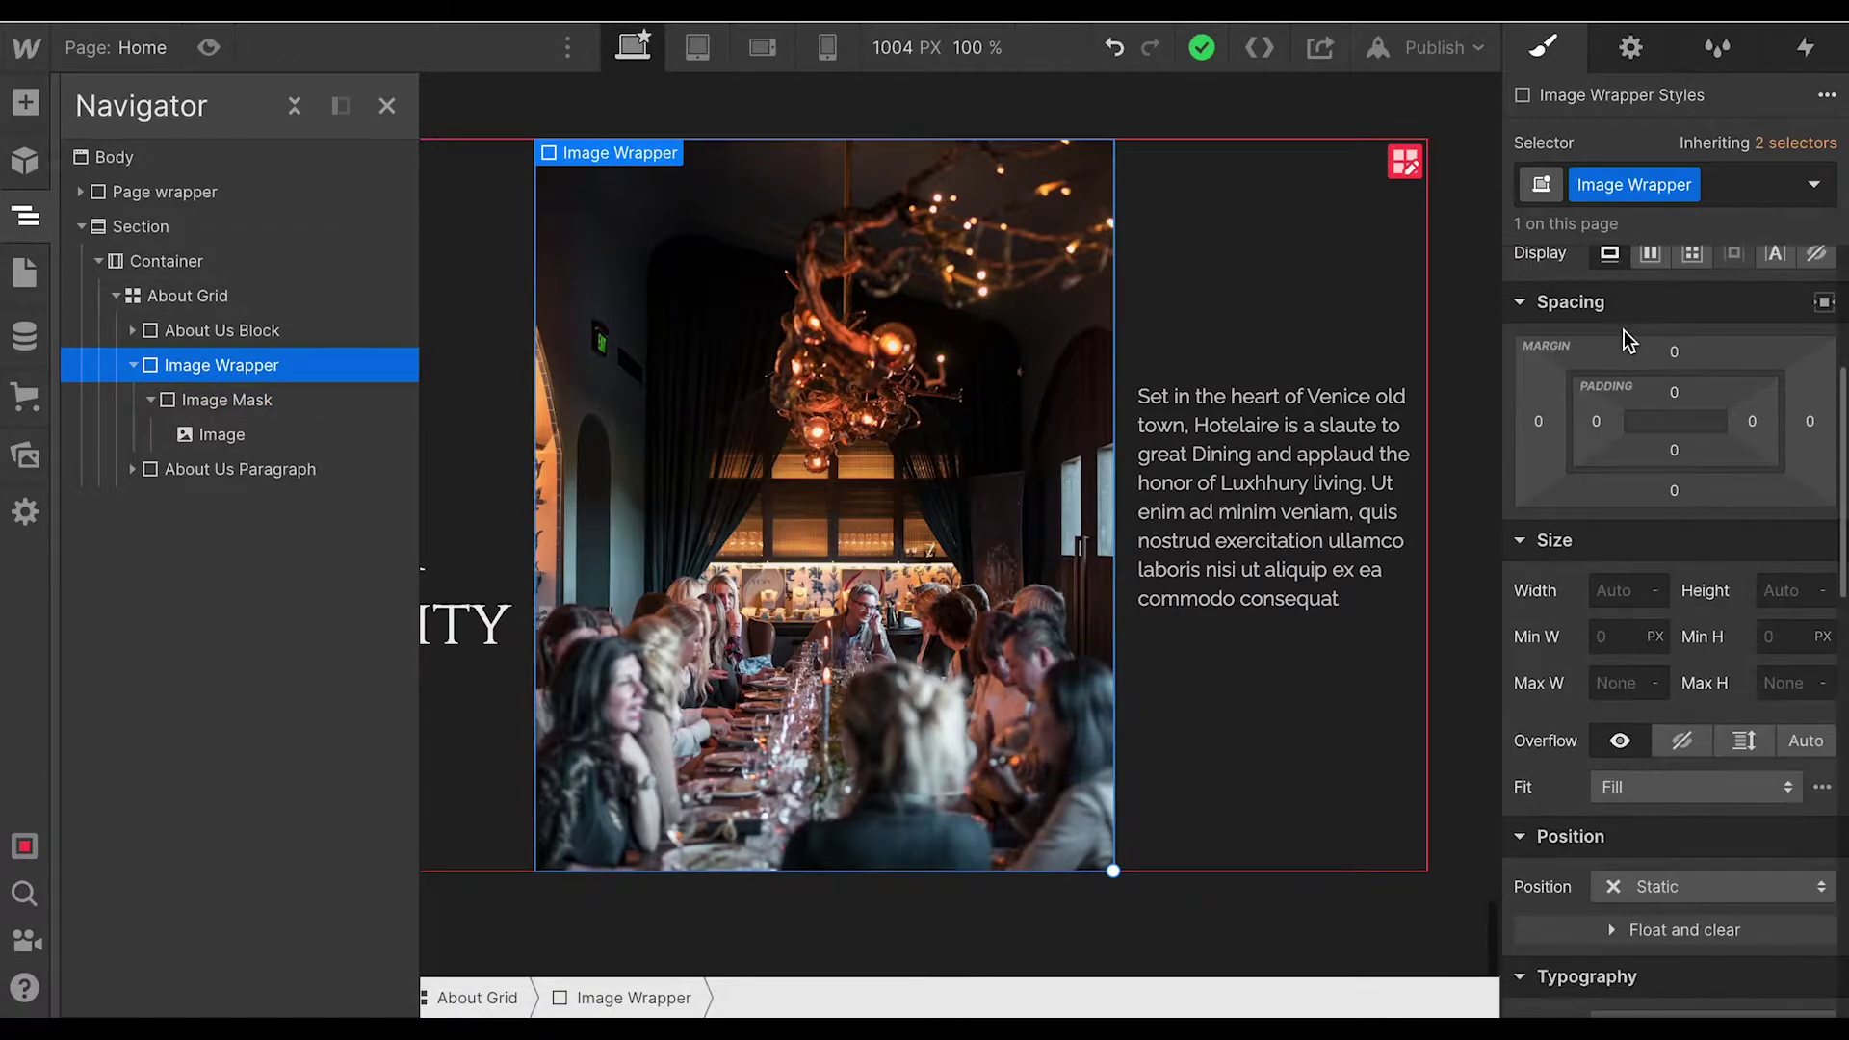
scroll(1624, 330, down, 2)
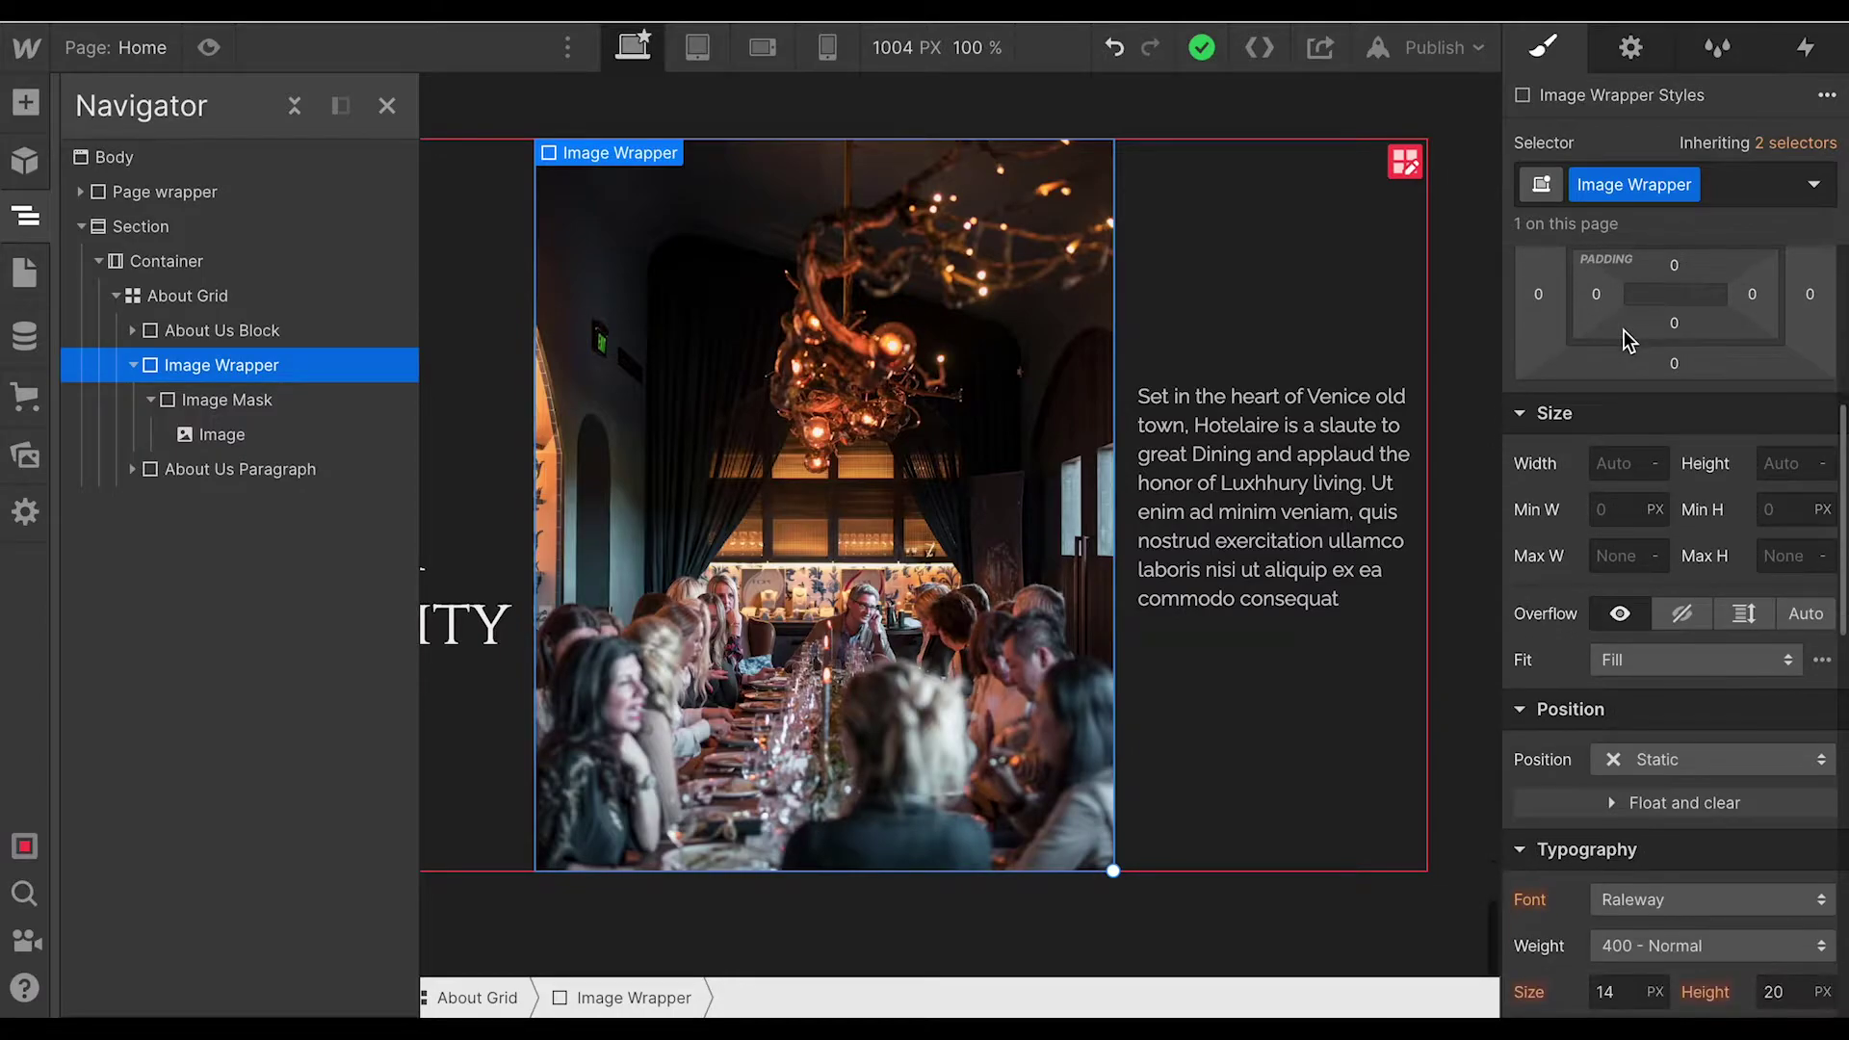
Set the Image Wrapper height to 480 px, then select Image Mask.
click(1778, 459)
text(480)
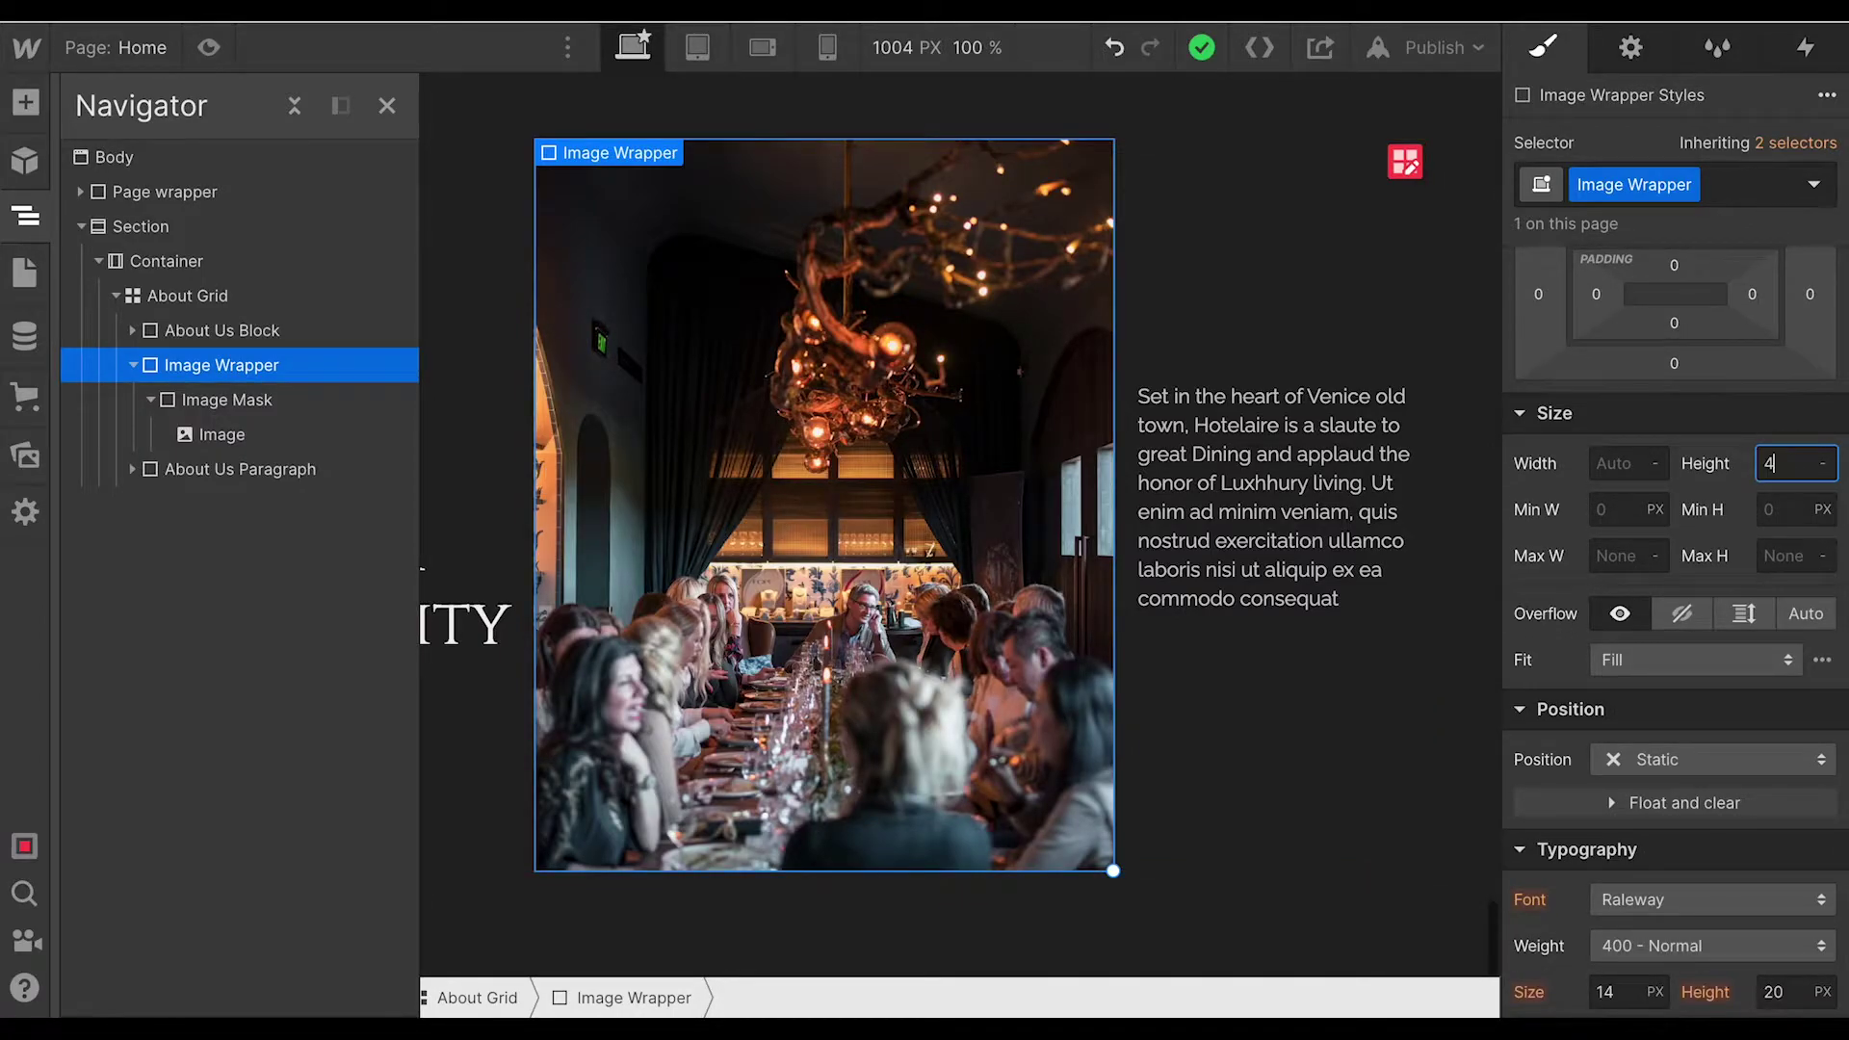
key(Return)
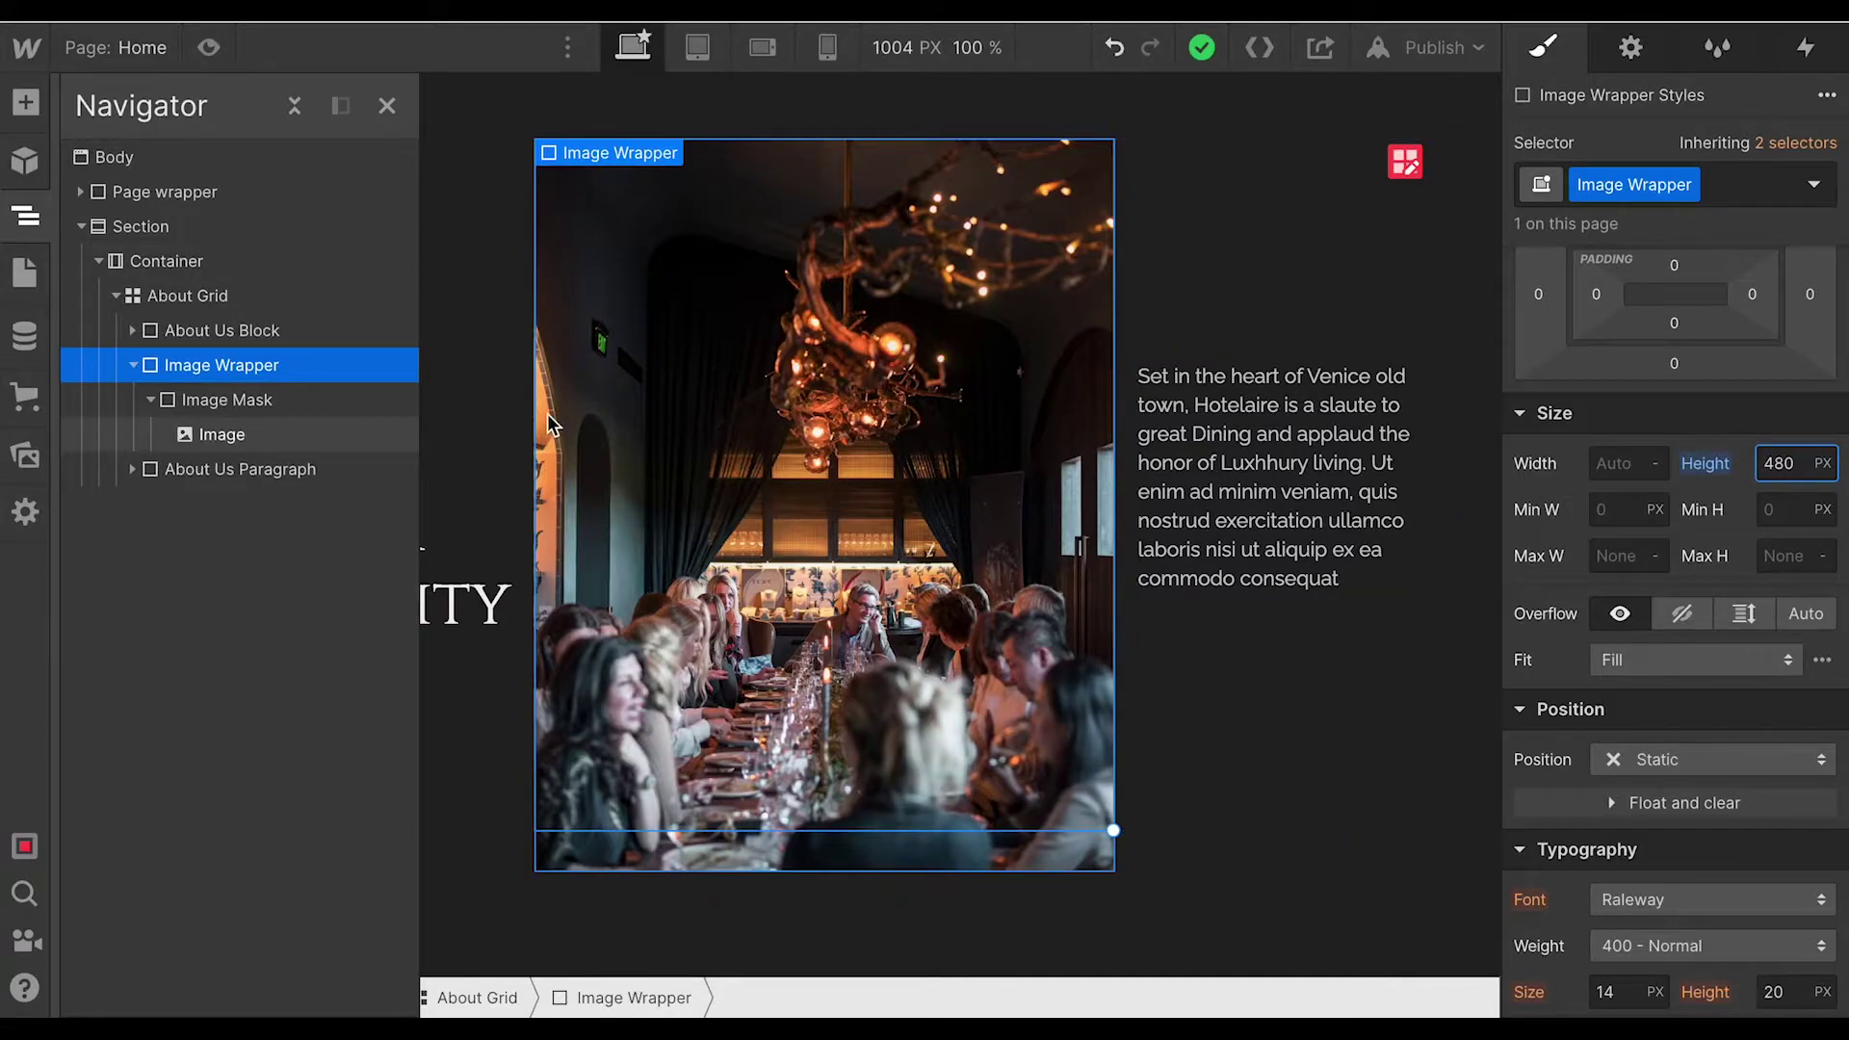
click(260, 400)
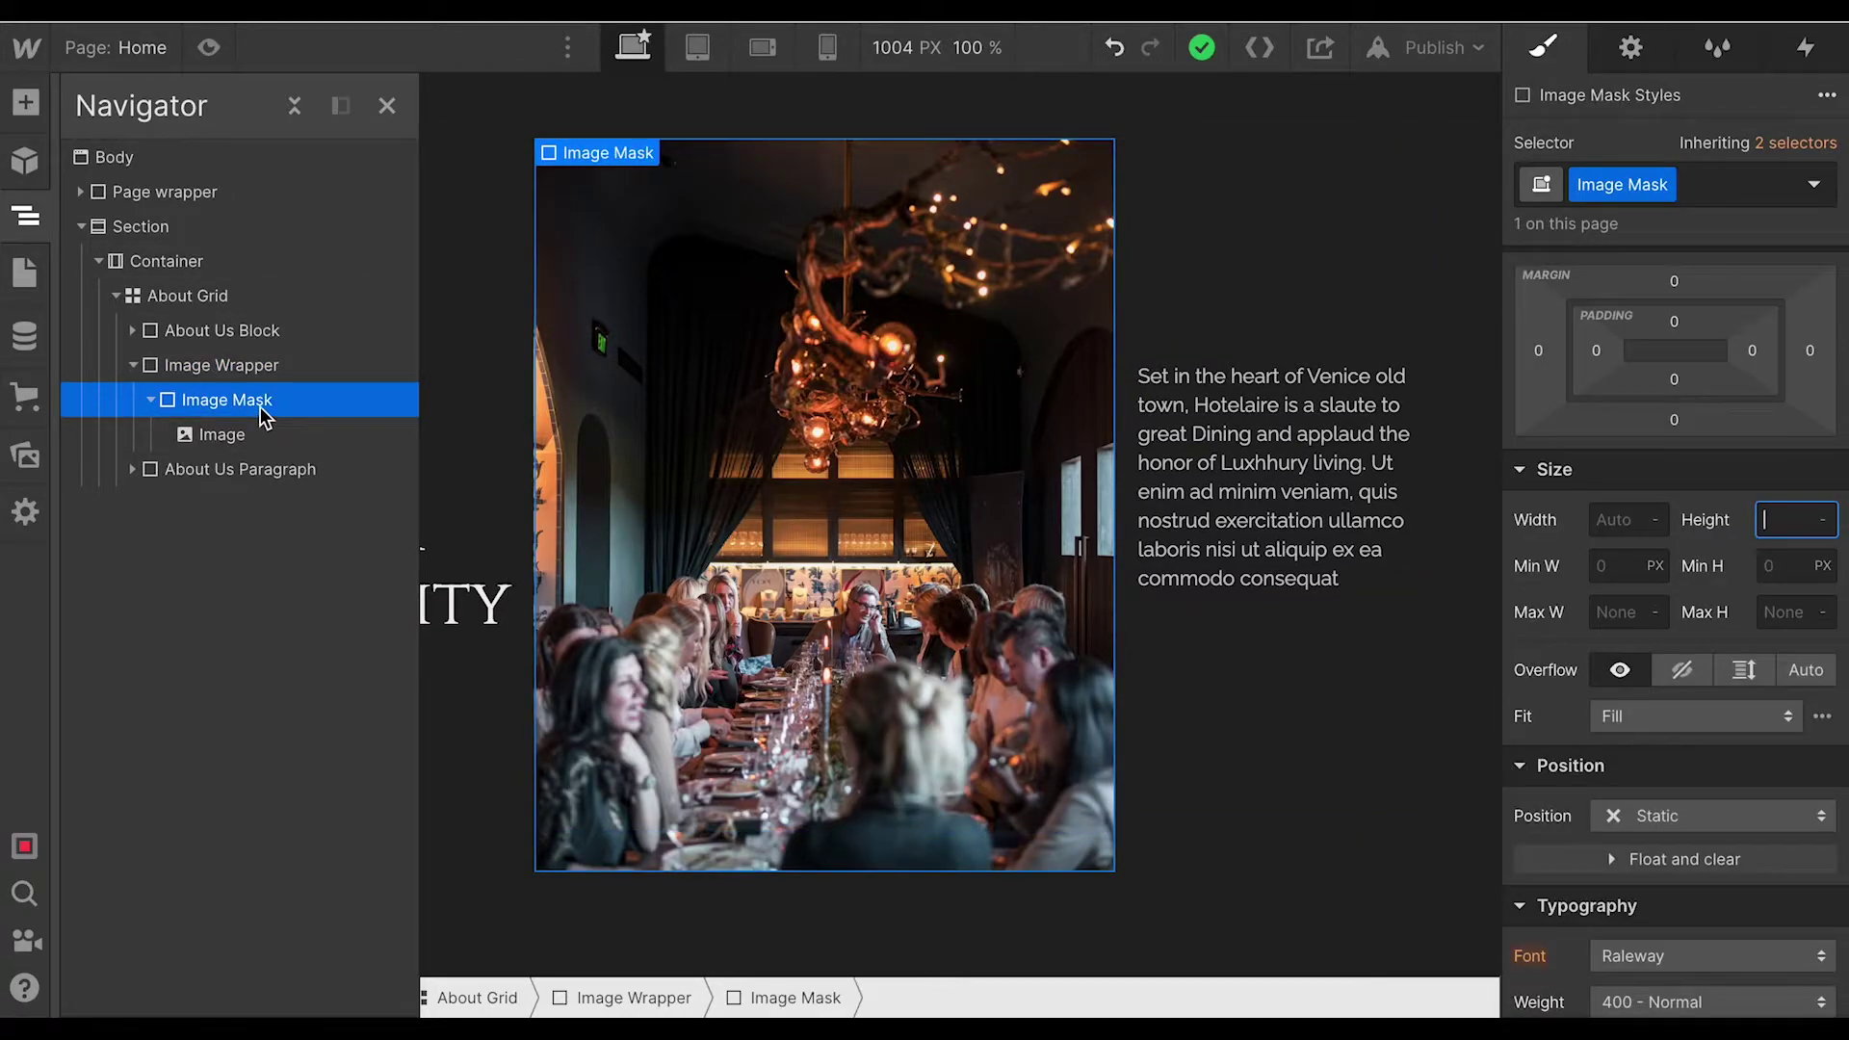
Set Image Mask height to 100% with overflow hidden, then select Image Wrapper.
click(1824, 521)
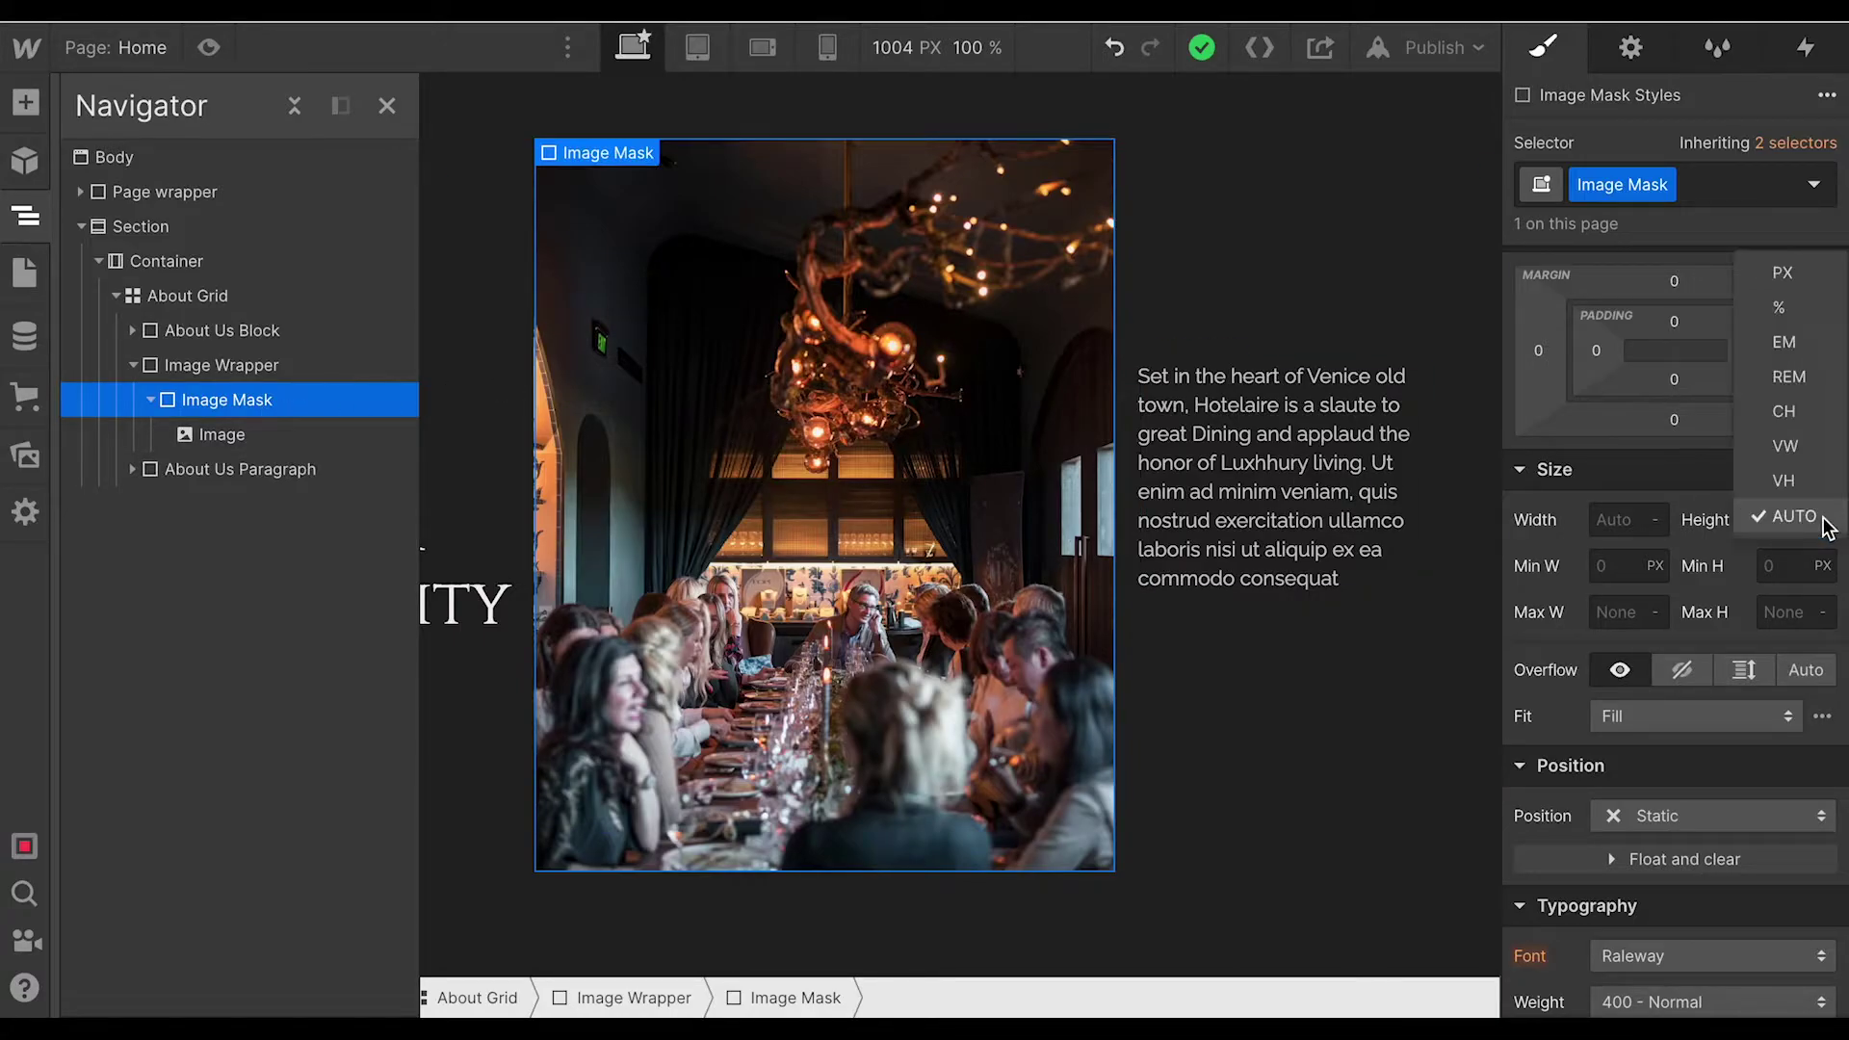
click(1780, 306)
click(1786, 519)
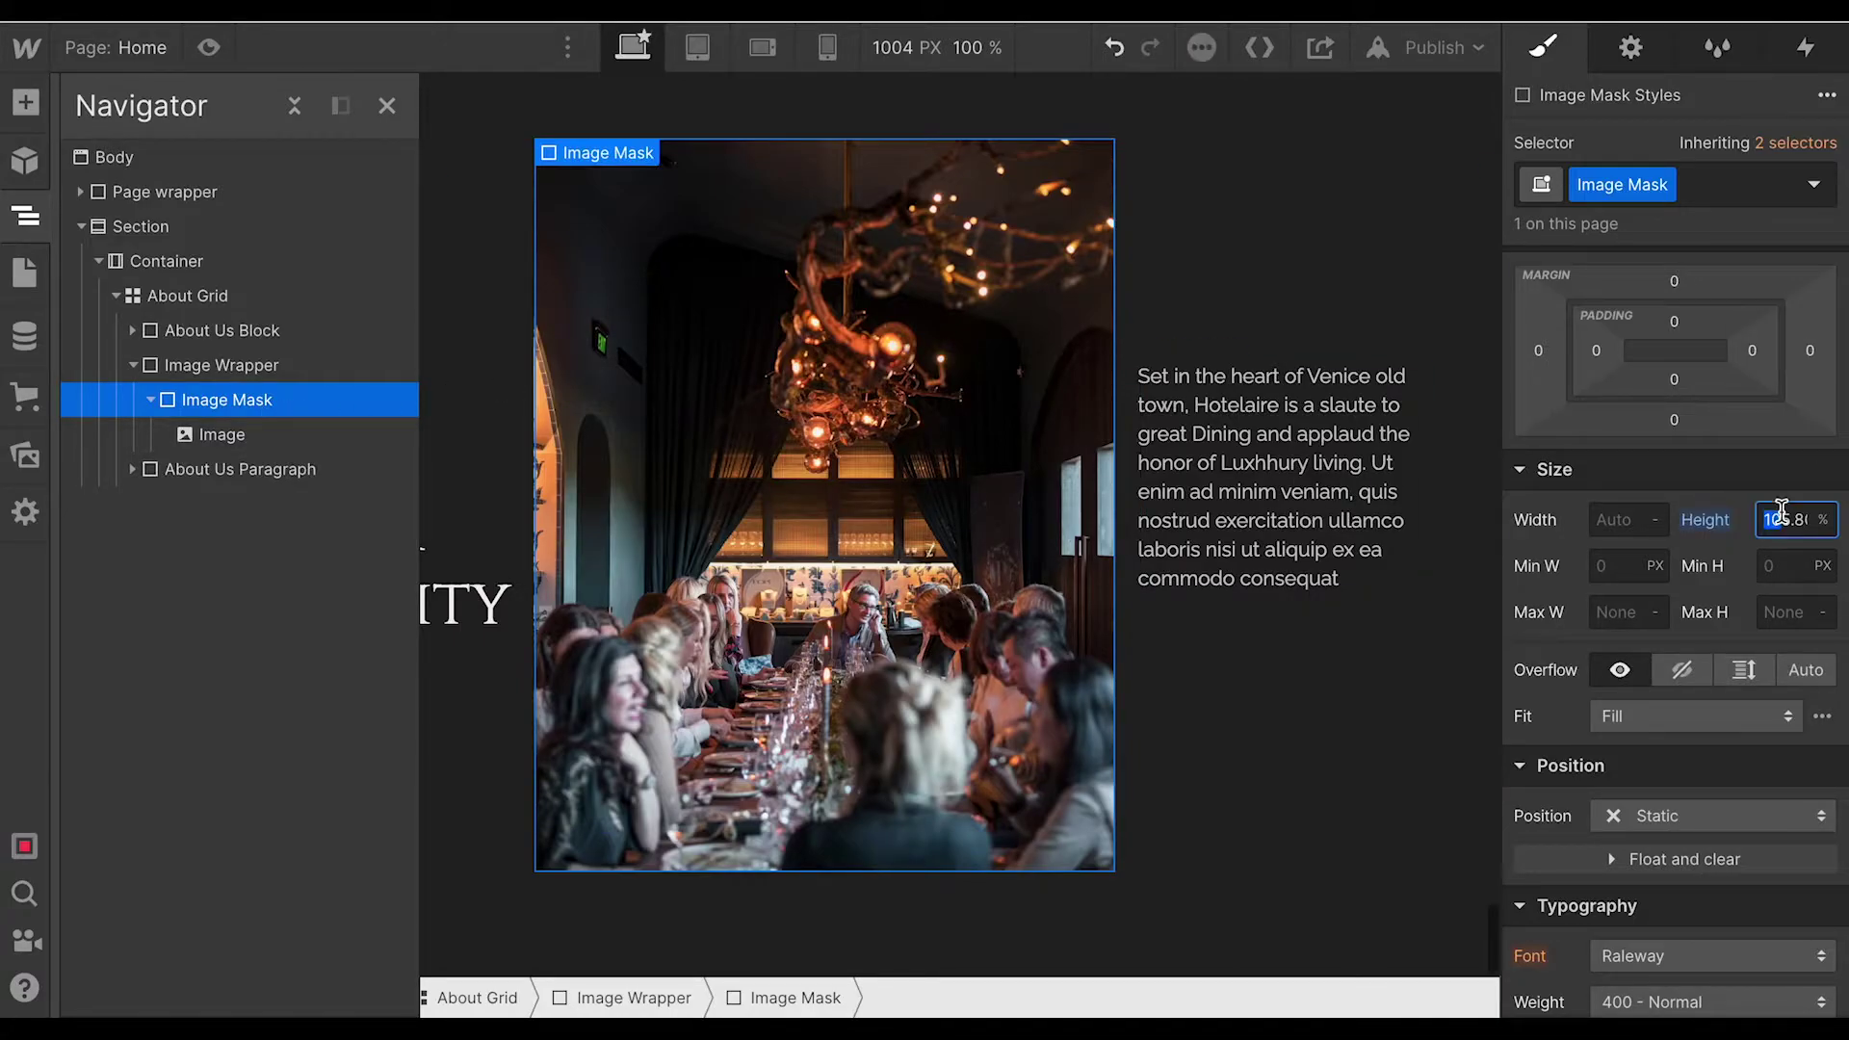
text(100)
key(Return)
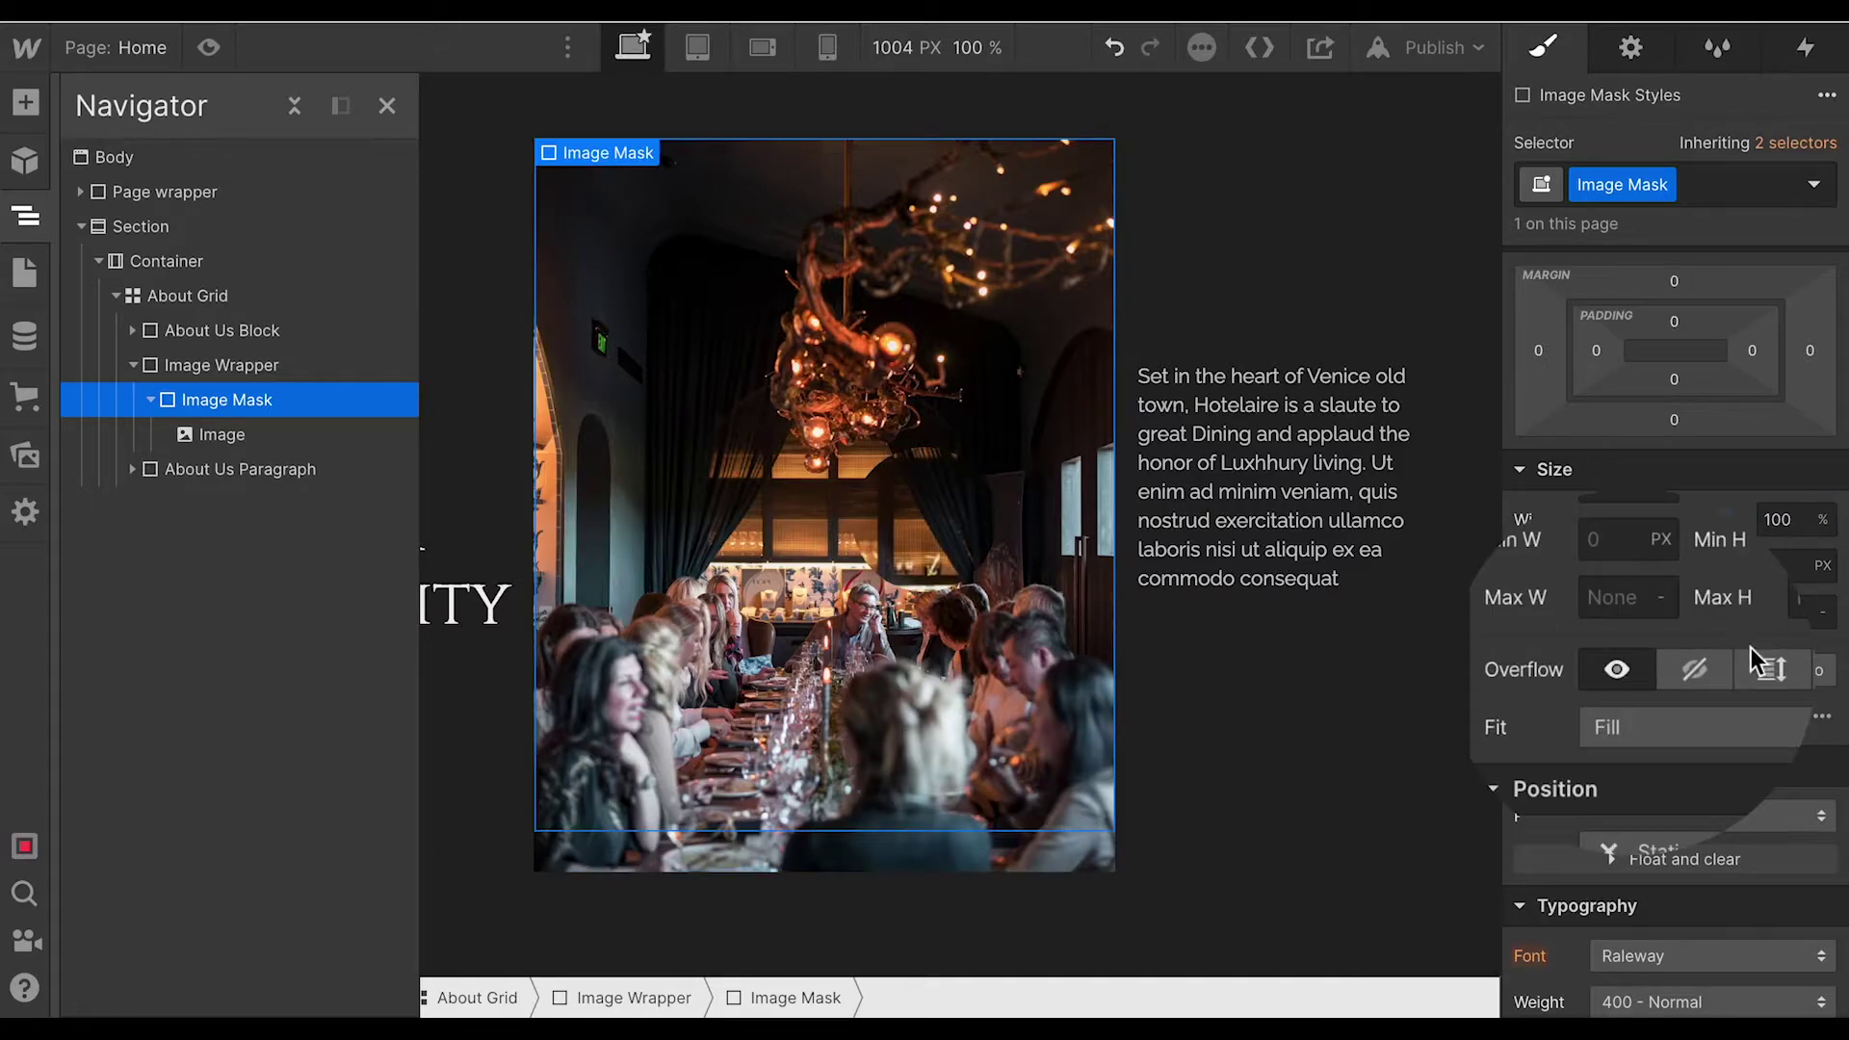
click(1703, 671)
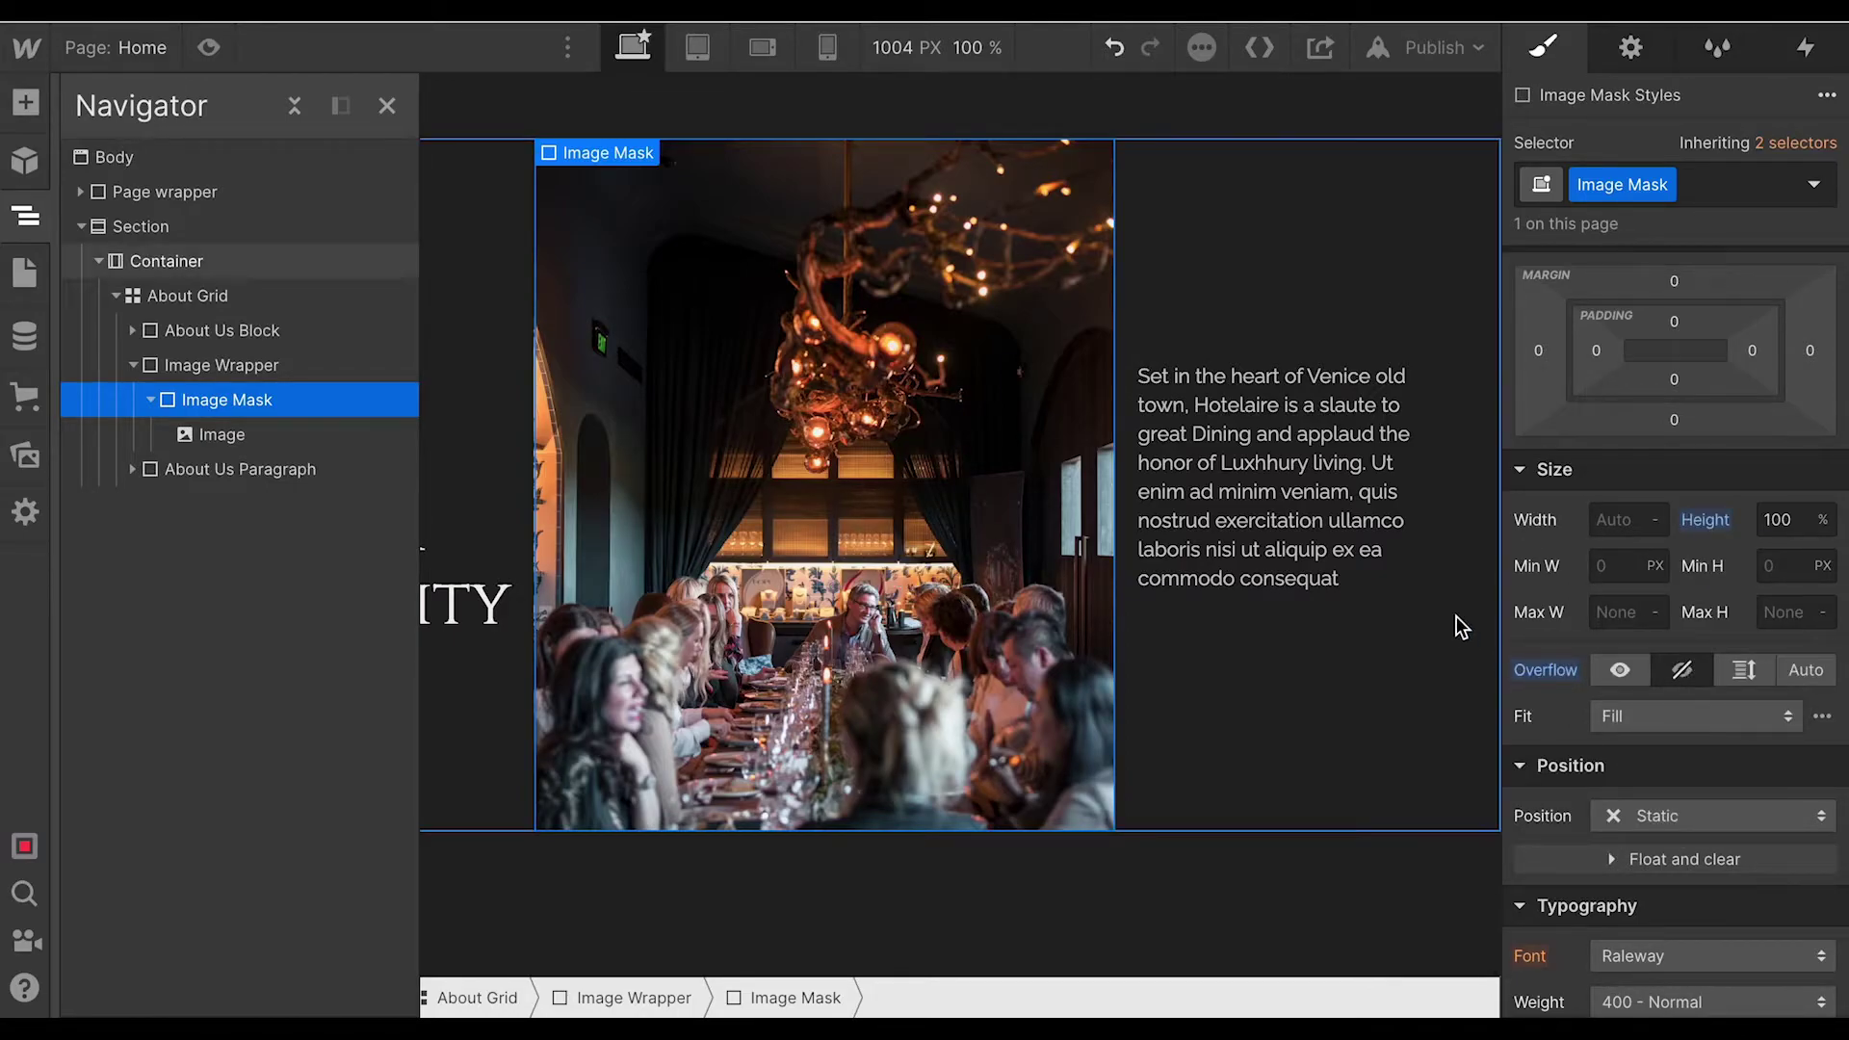
click(220, 364)
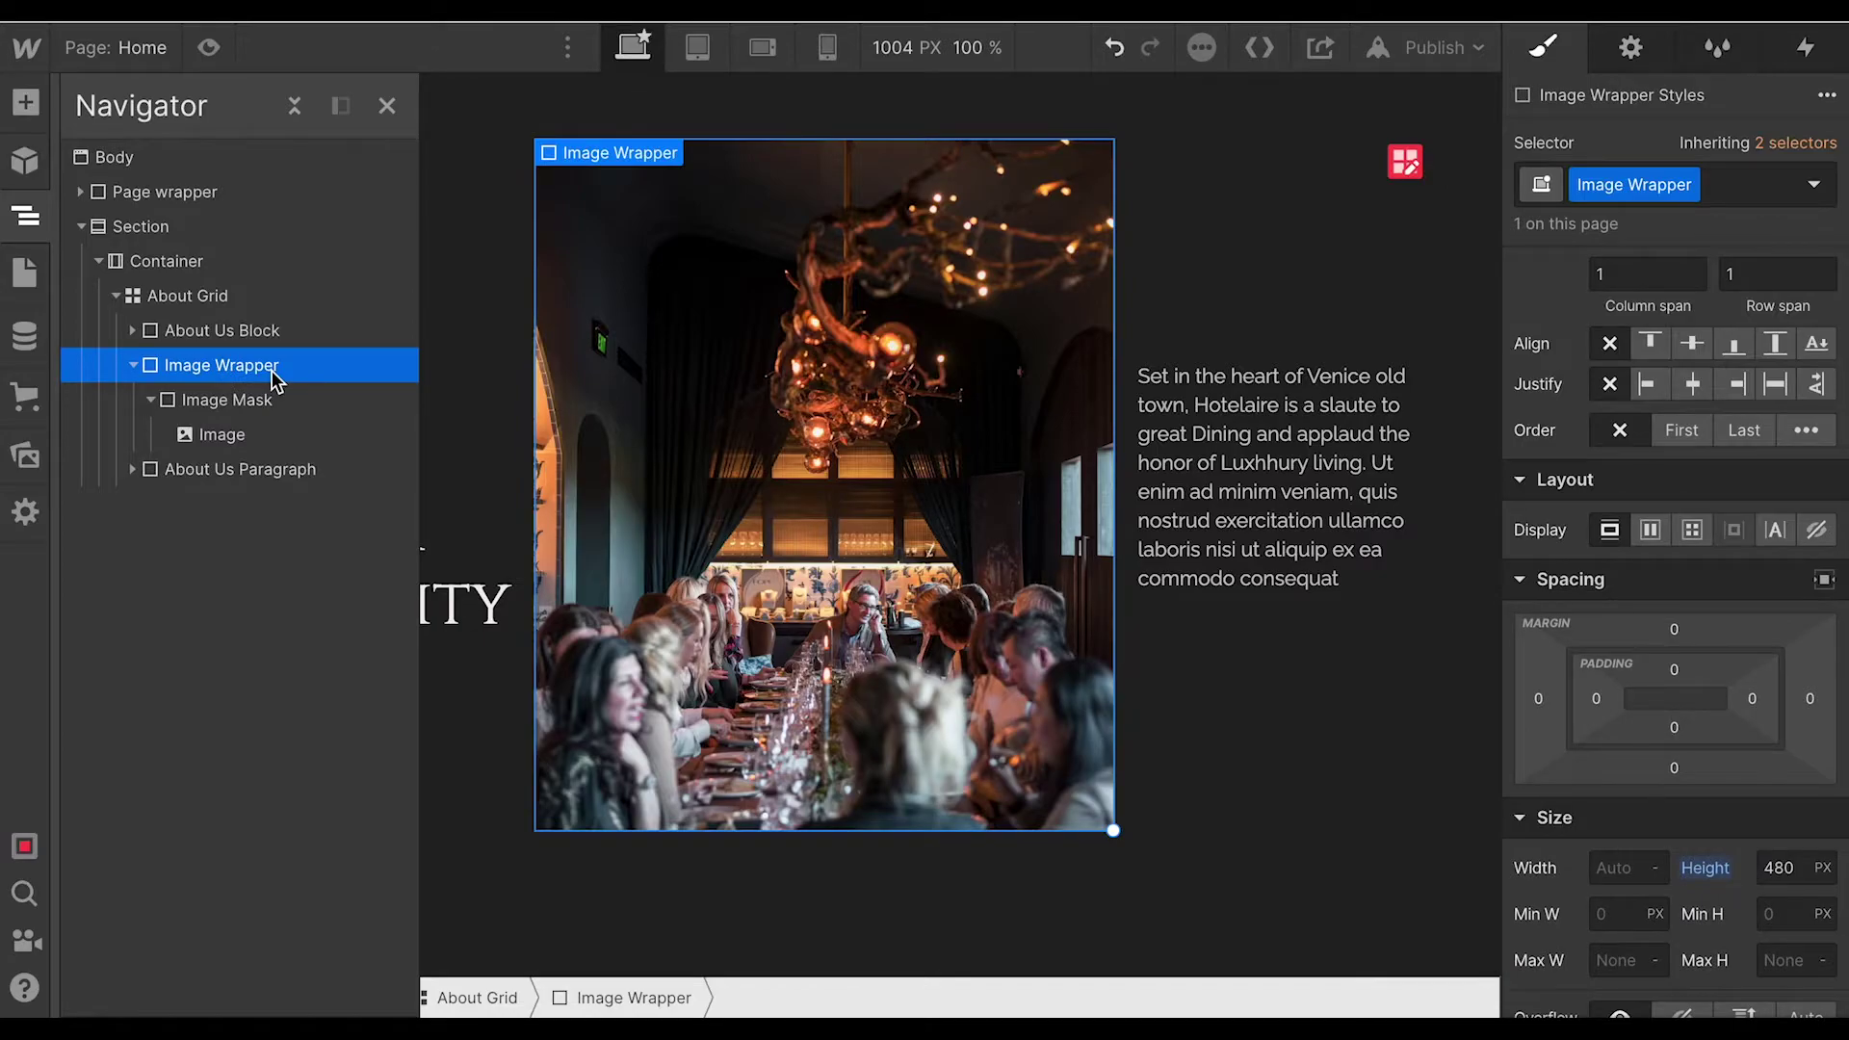
Add a scroll-into-view trigger on Image Wrapper that starts a new timed animation.
click(1807, 48)
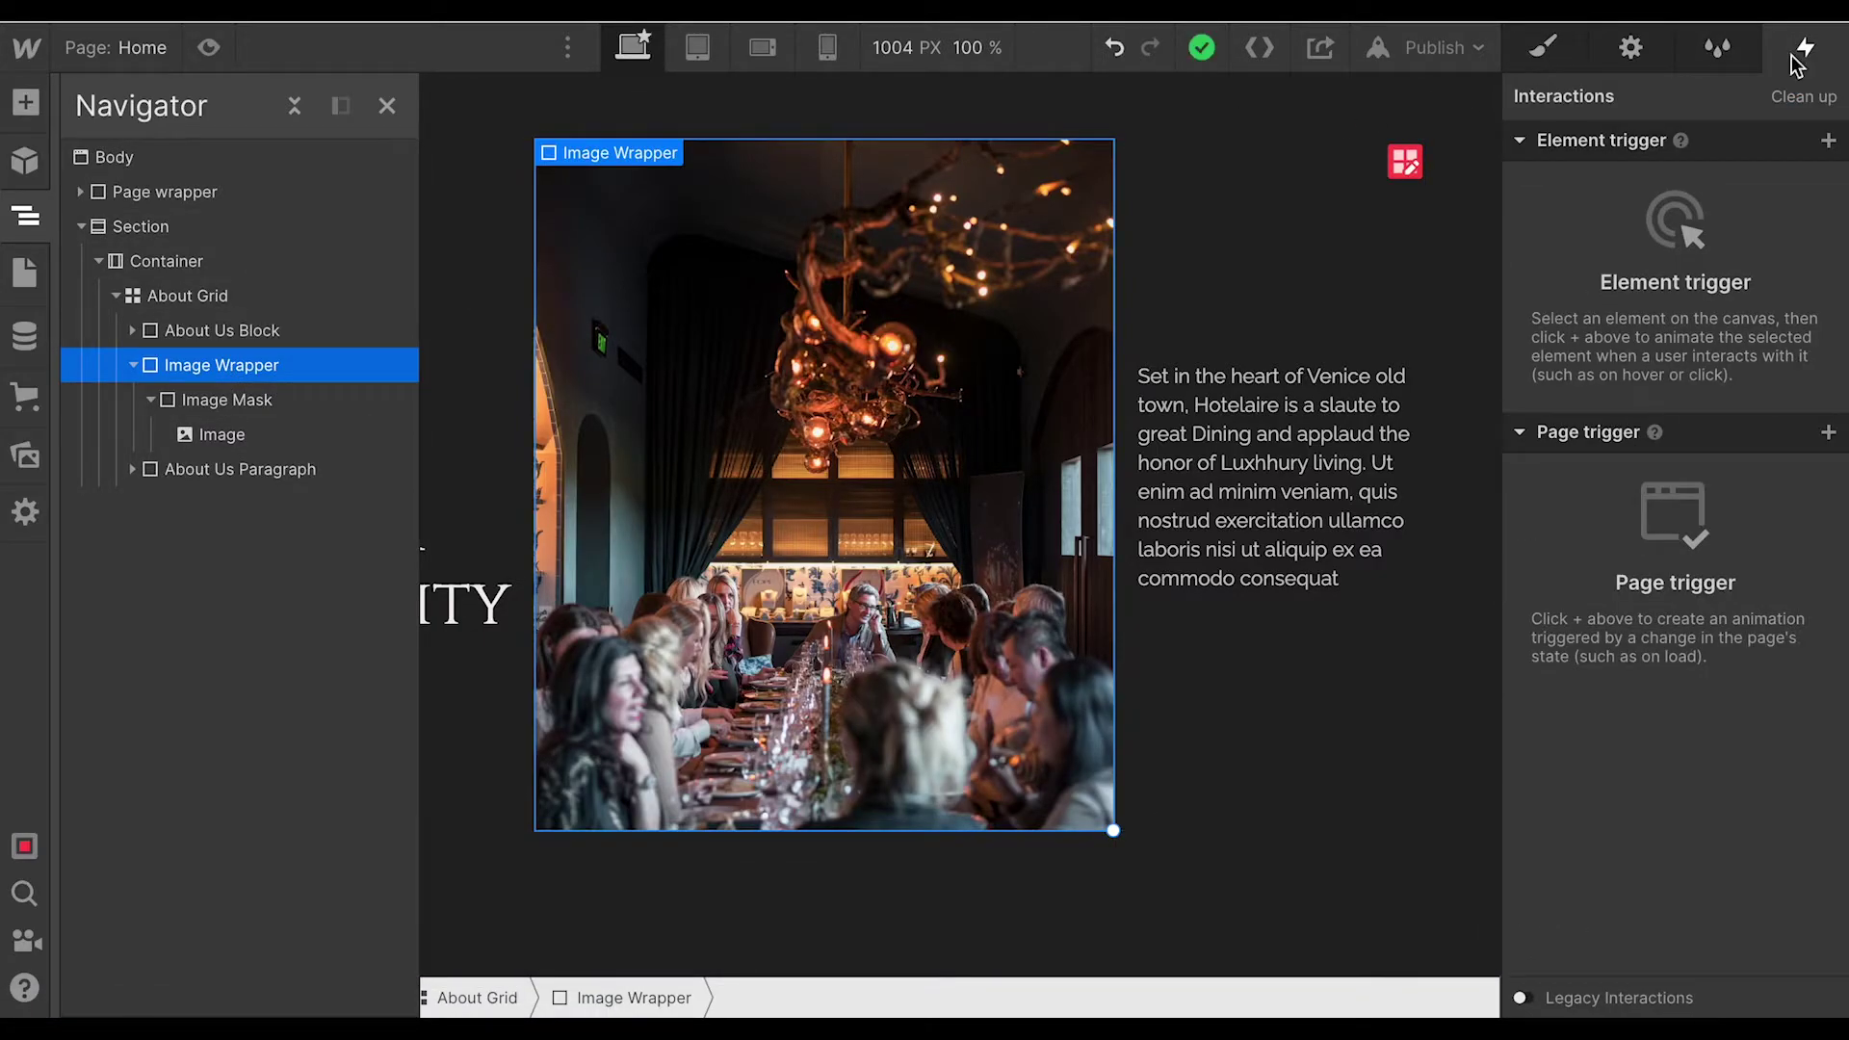
click(1828, 141)
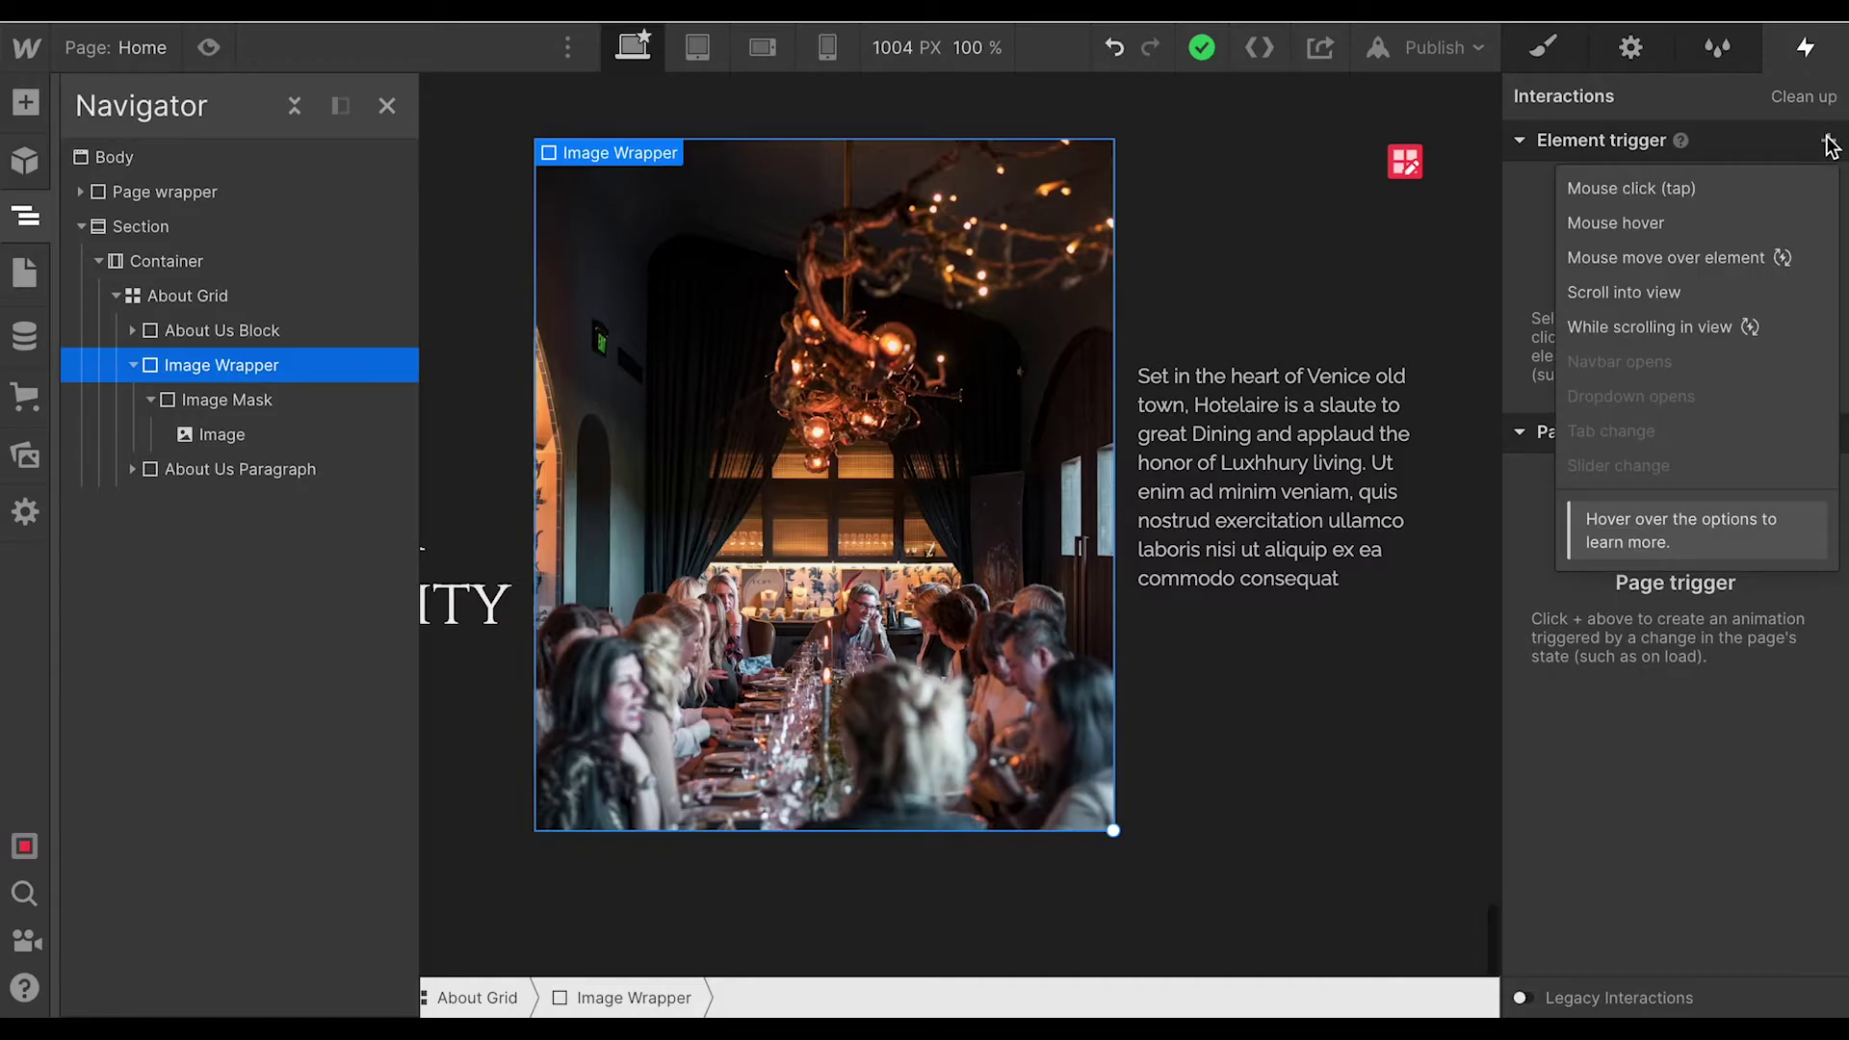
click(1736, 291)
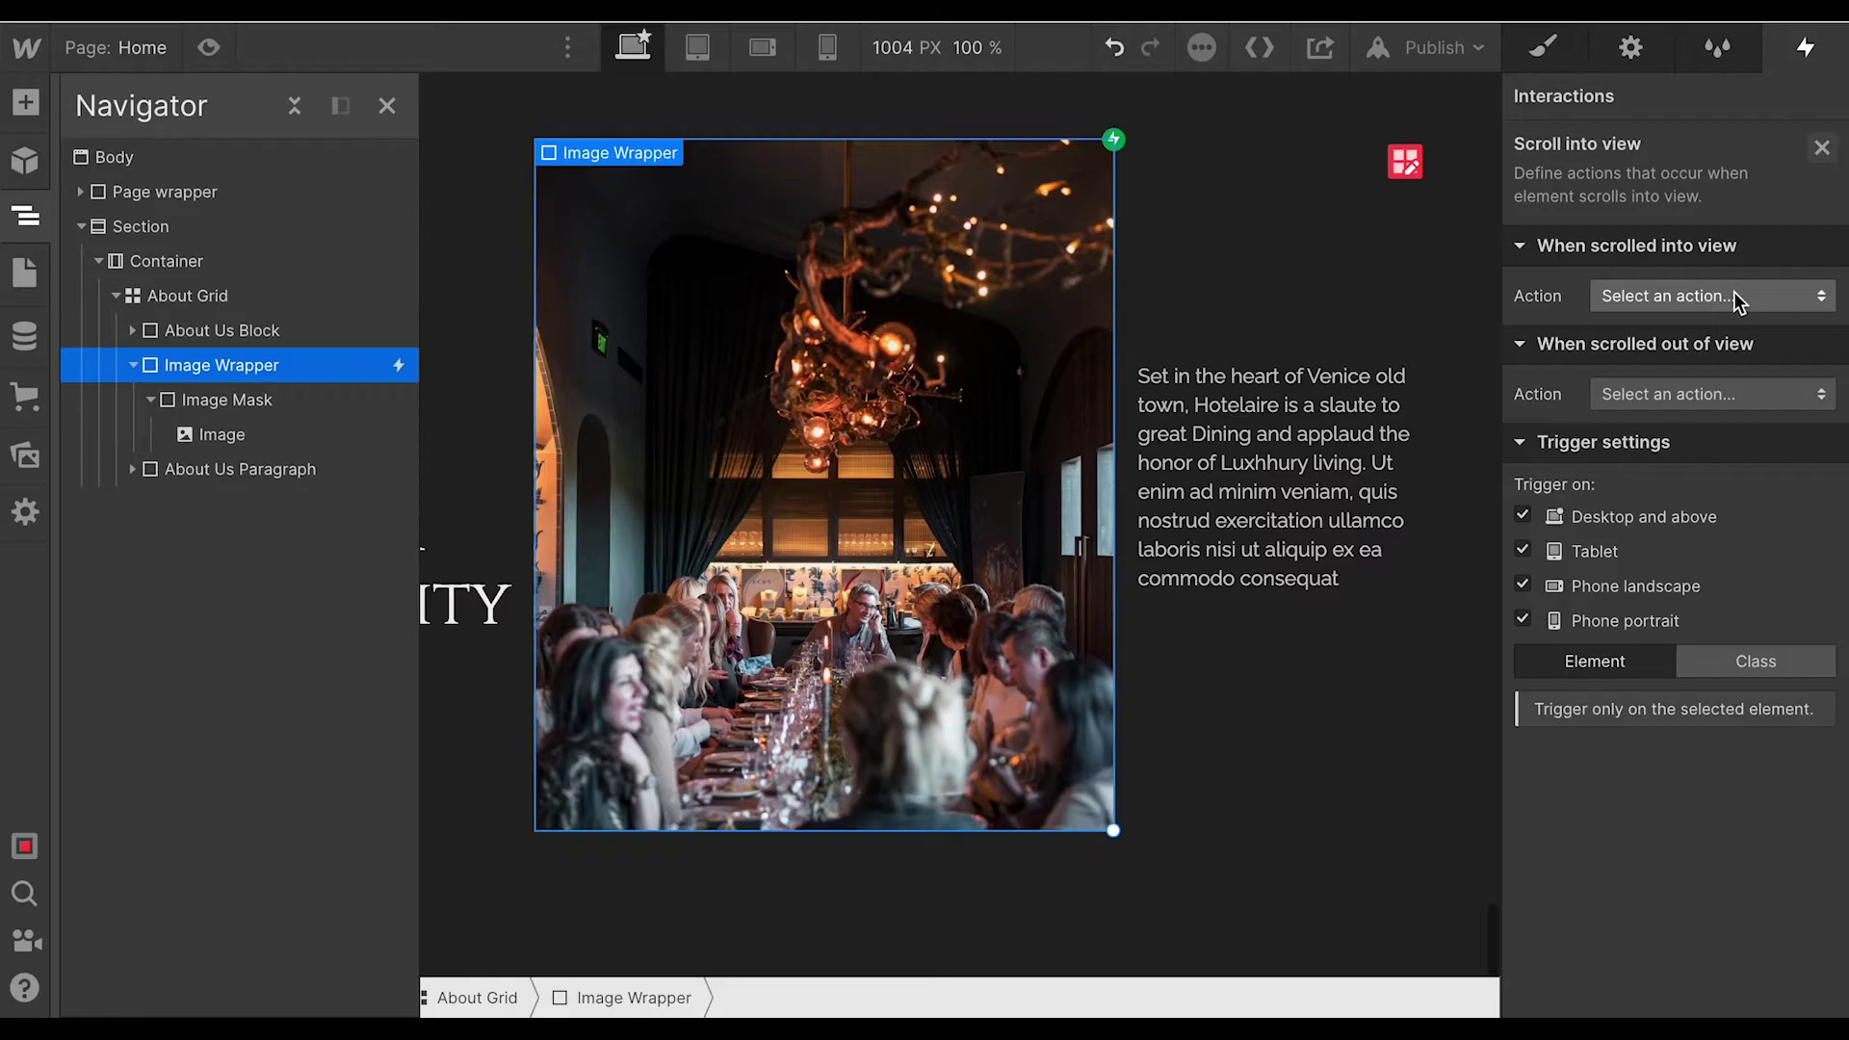
click(1736, 295)
click(1706, 264)
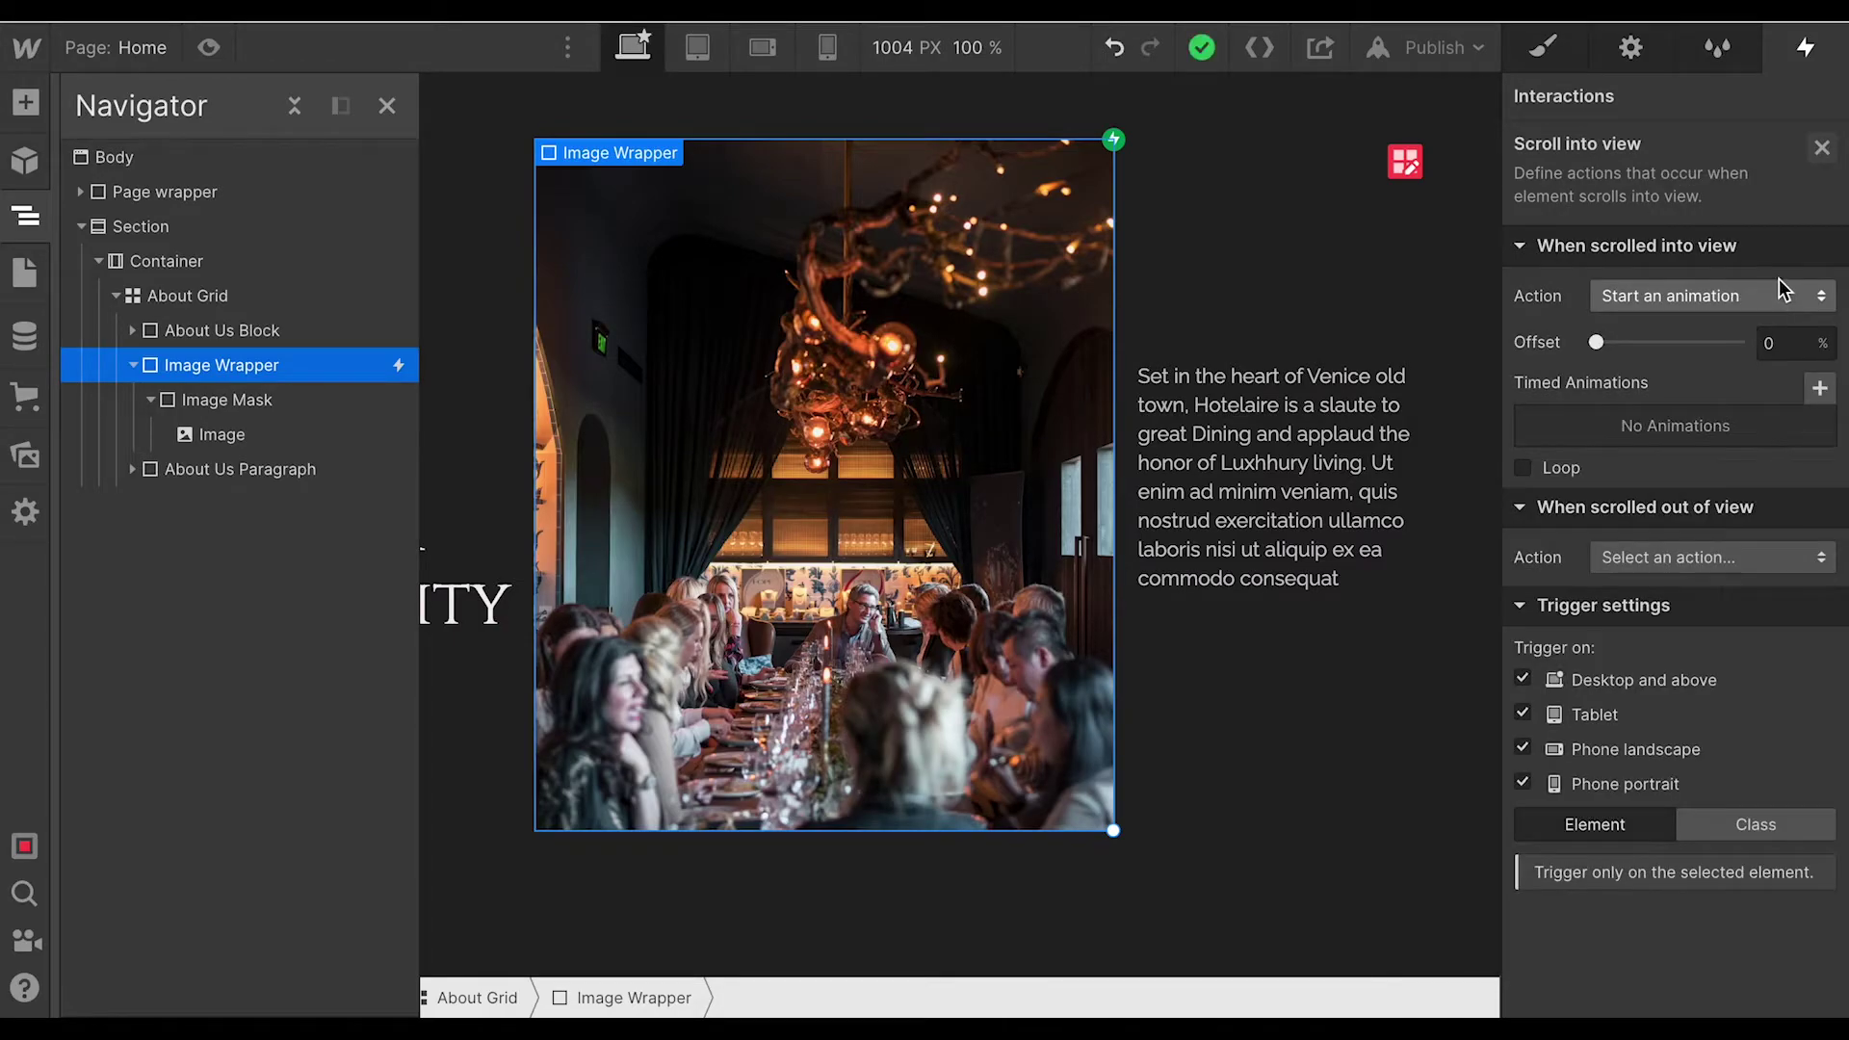
click(1820, 391)
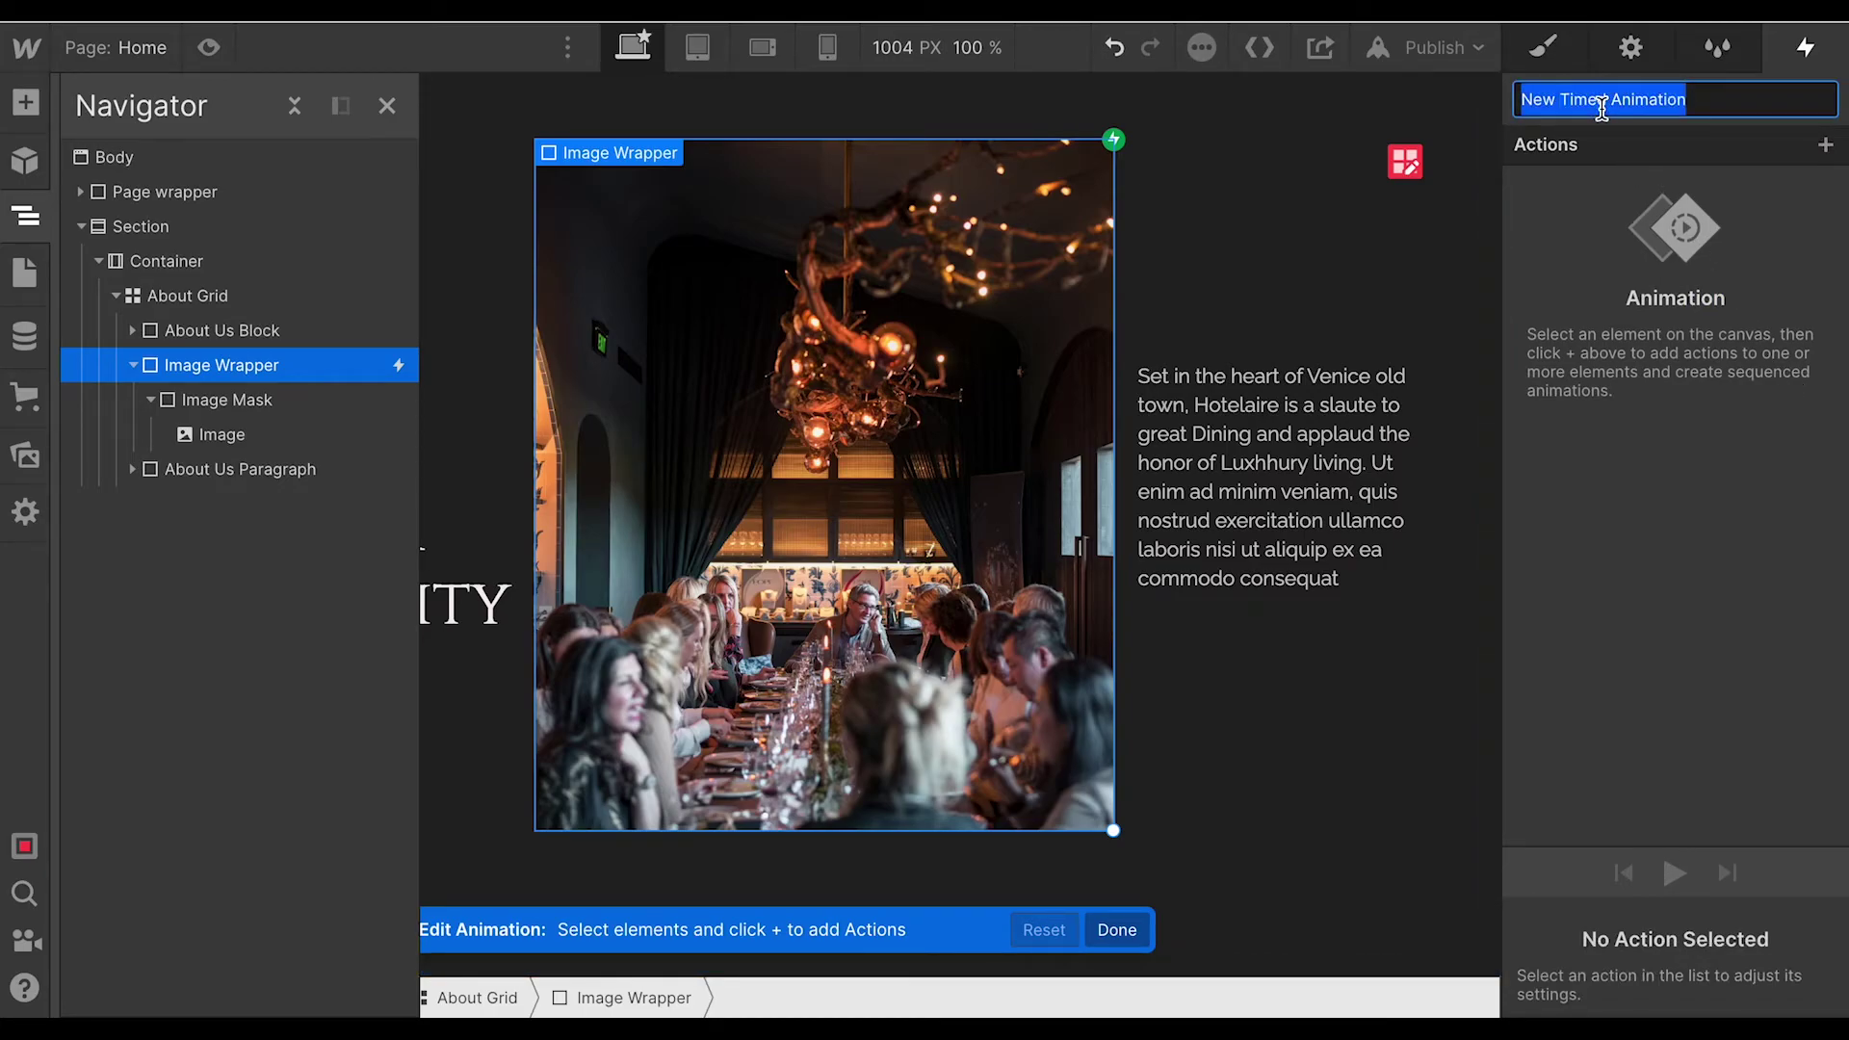
text(Image Ro)
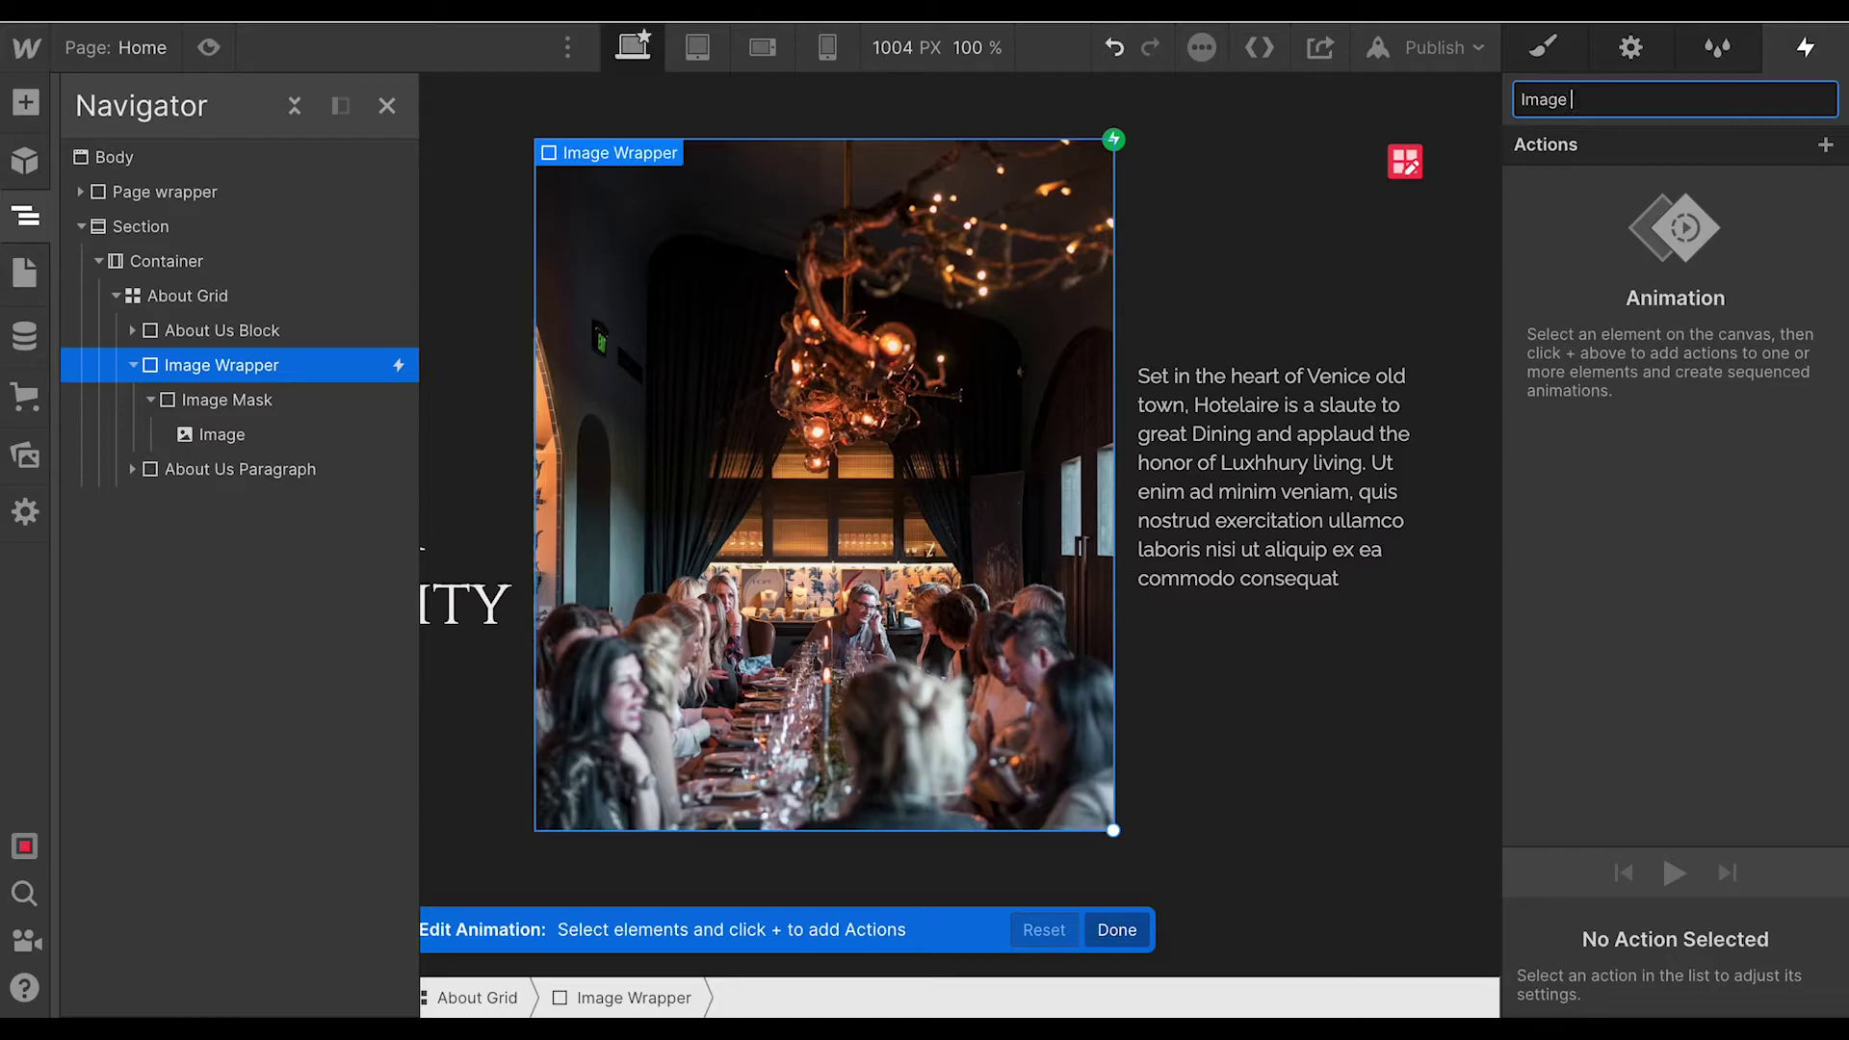
text(llov)
text(er Animation)
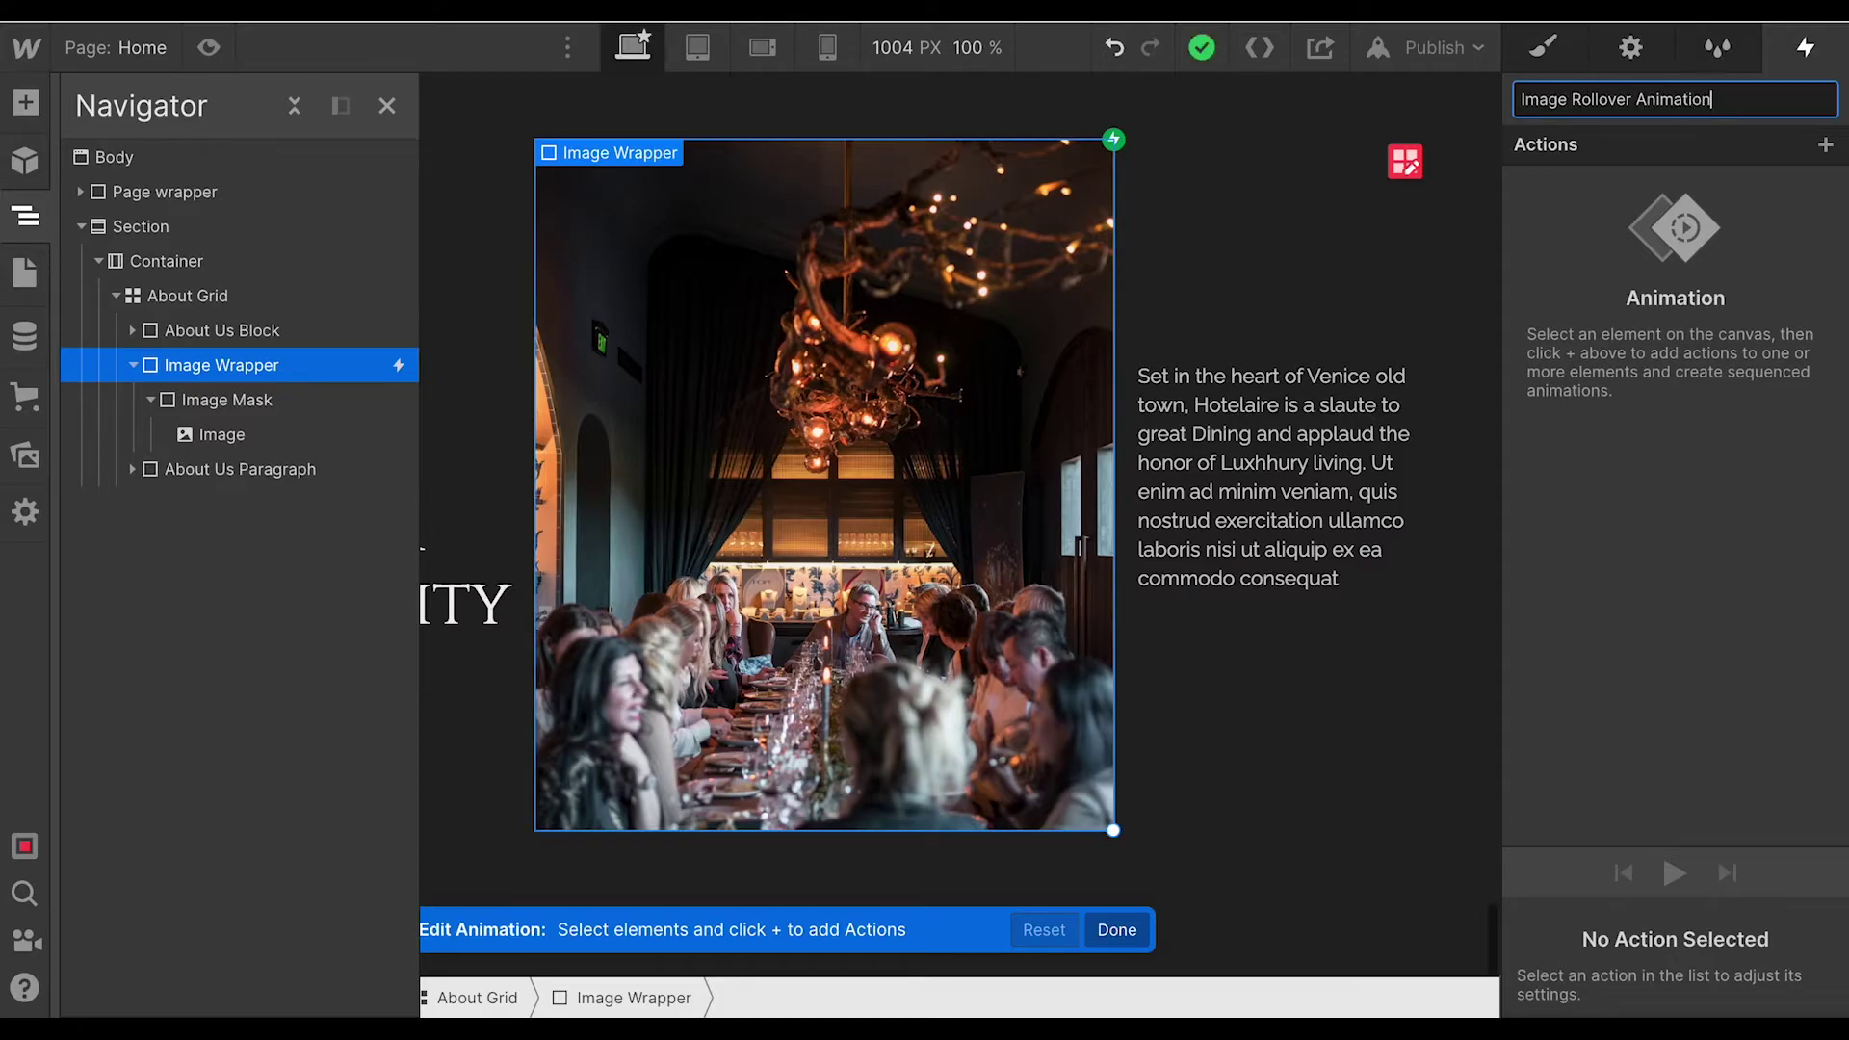
Name the animation 'Image Rollover Animation' and target Image Mask.
key(Return)
click(226, 400)
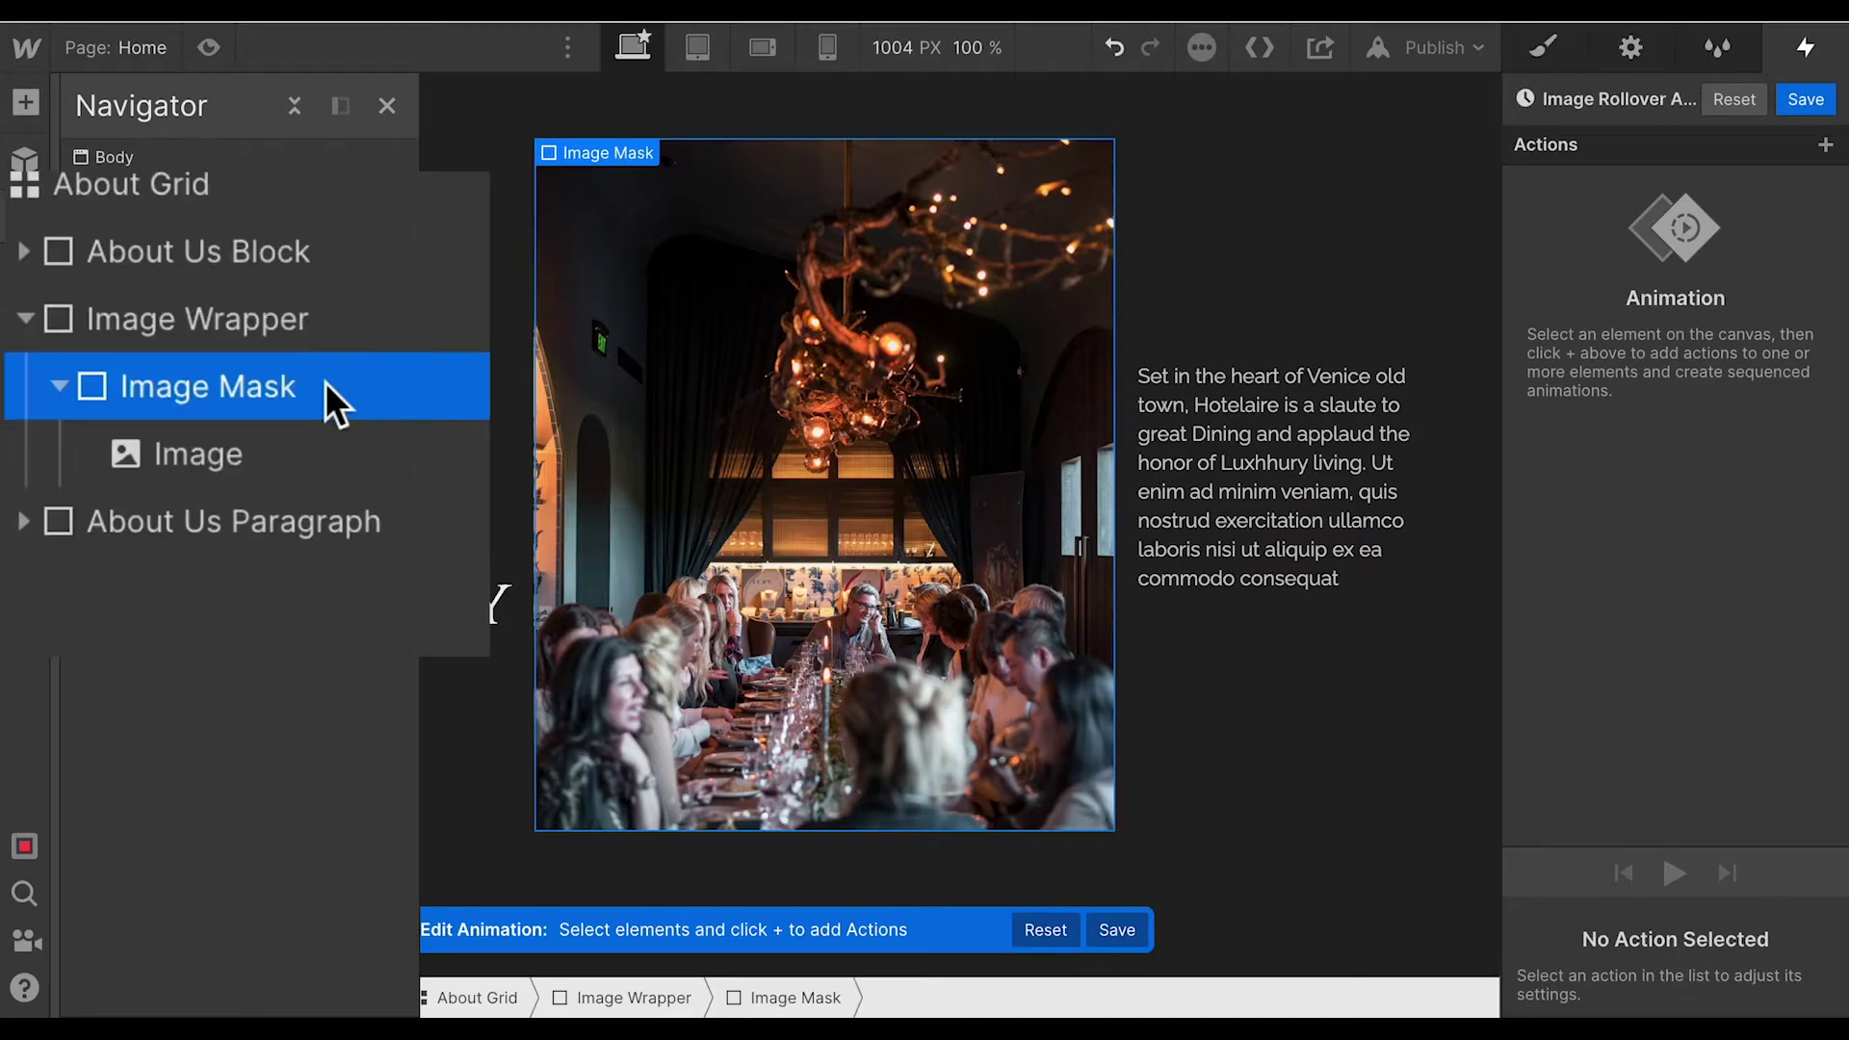
Add a Size action setting Image Mask height to 0 as the initial state.
click(1827, 146)
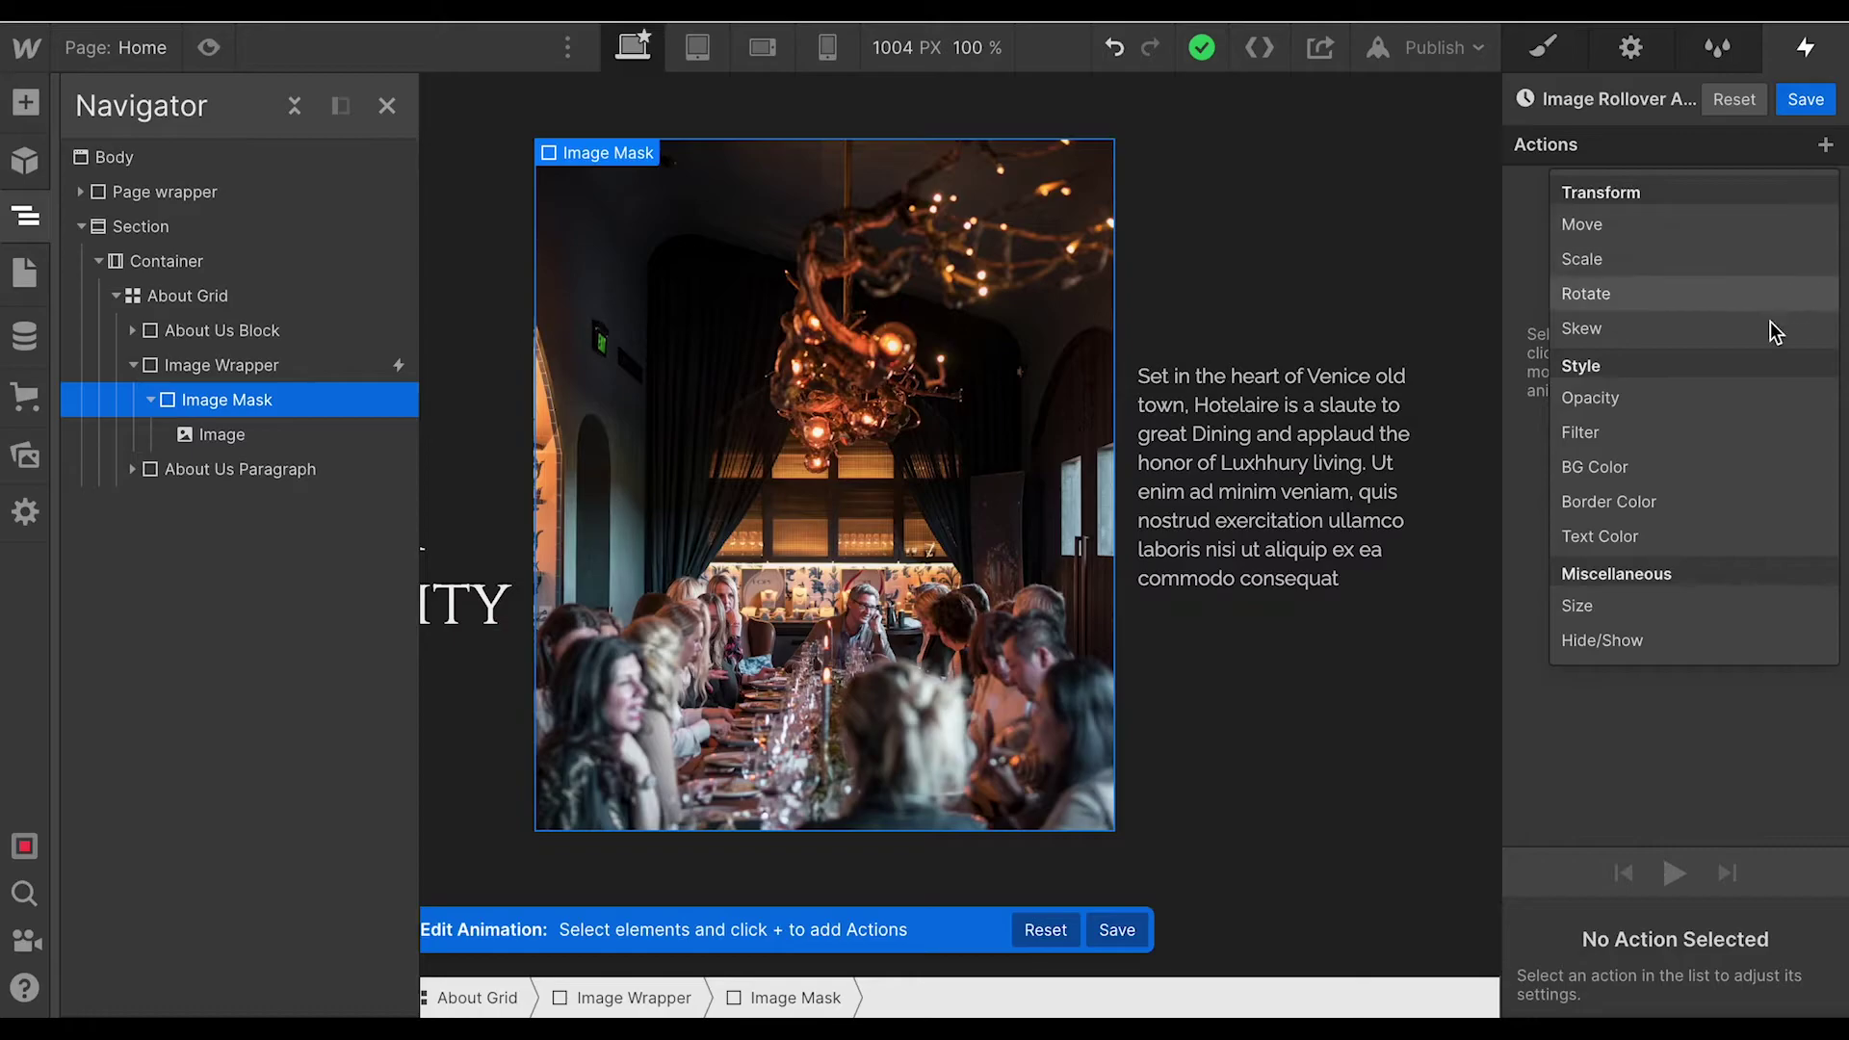
click(1709, 607)
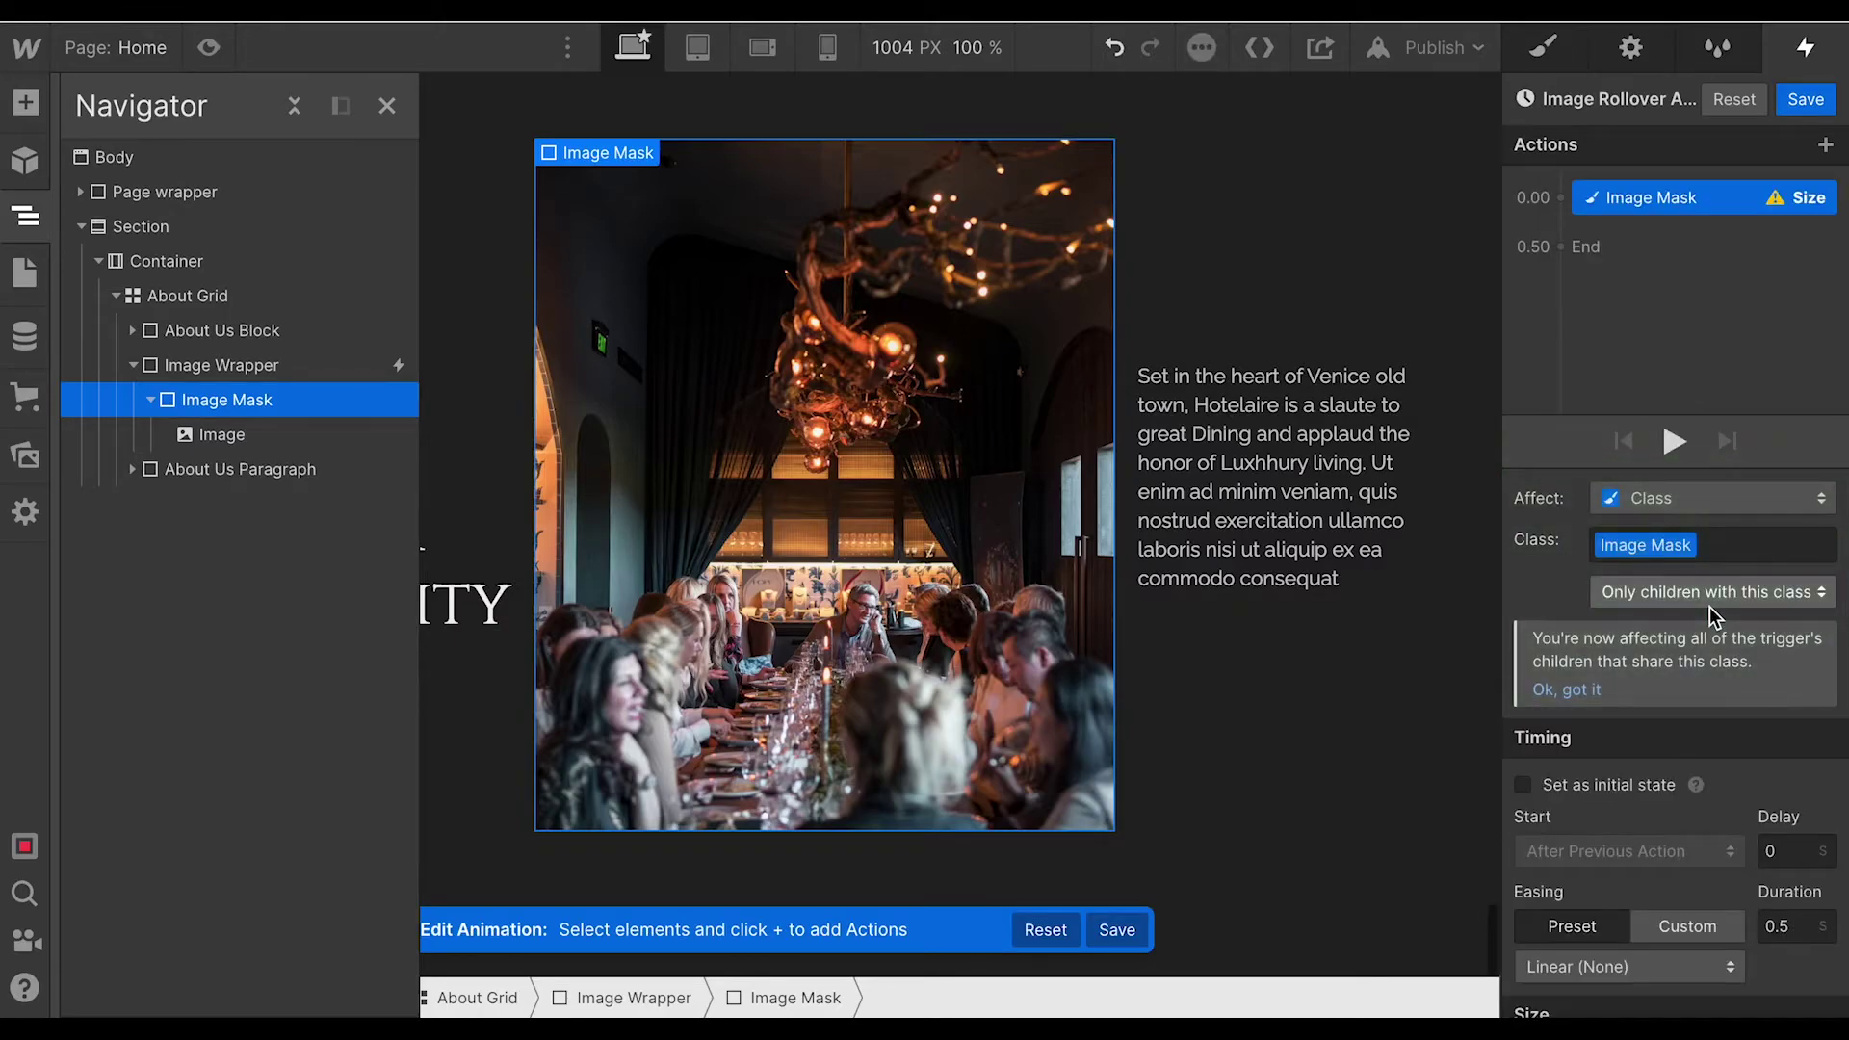
scroll(1710, 607, down, 2)
click(1760, 990)
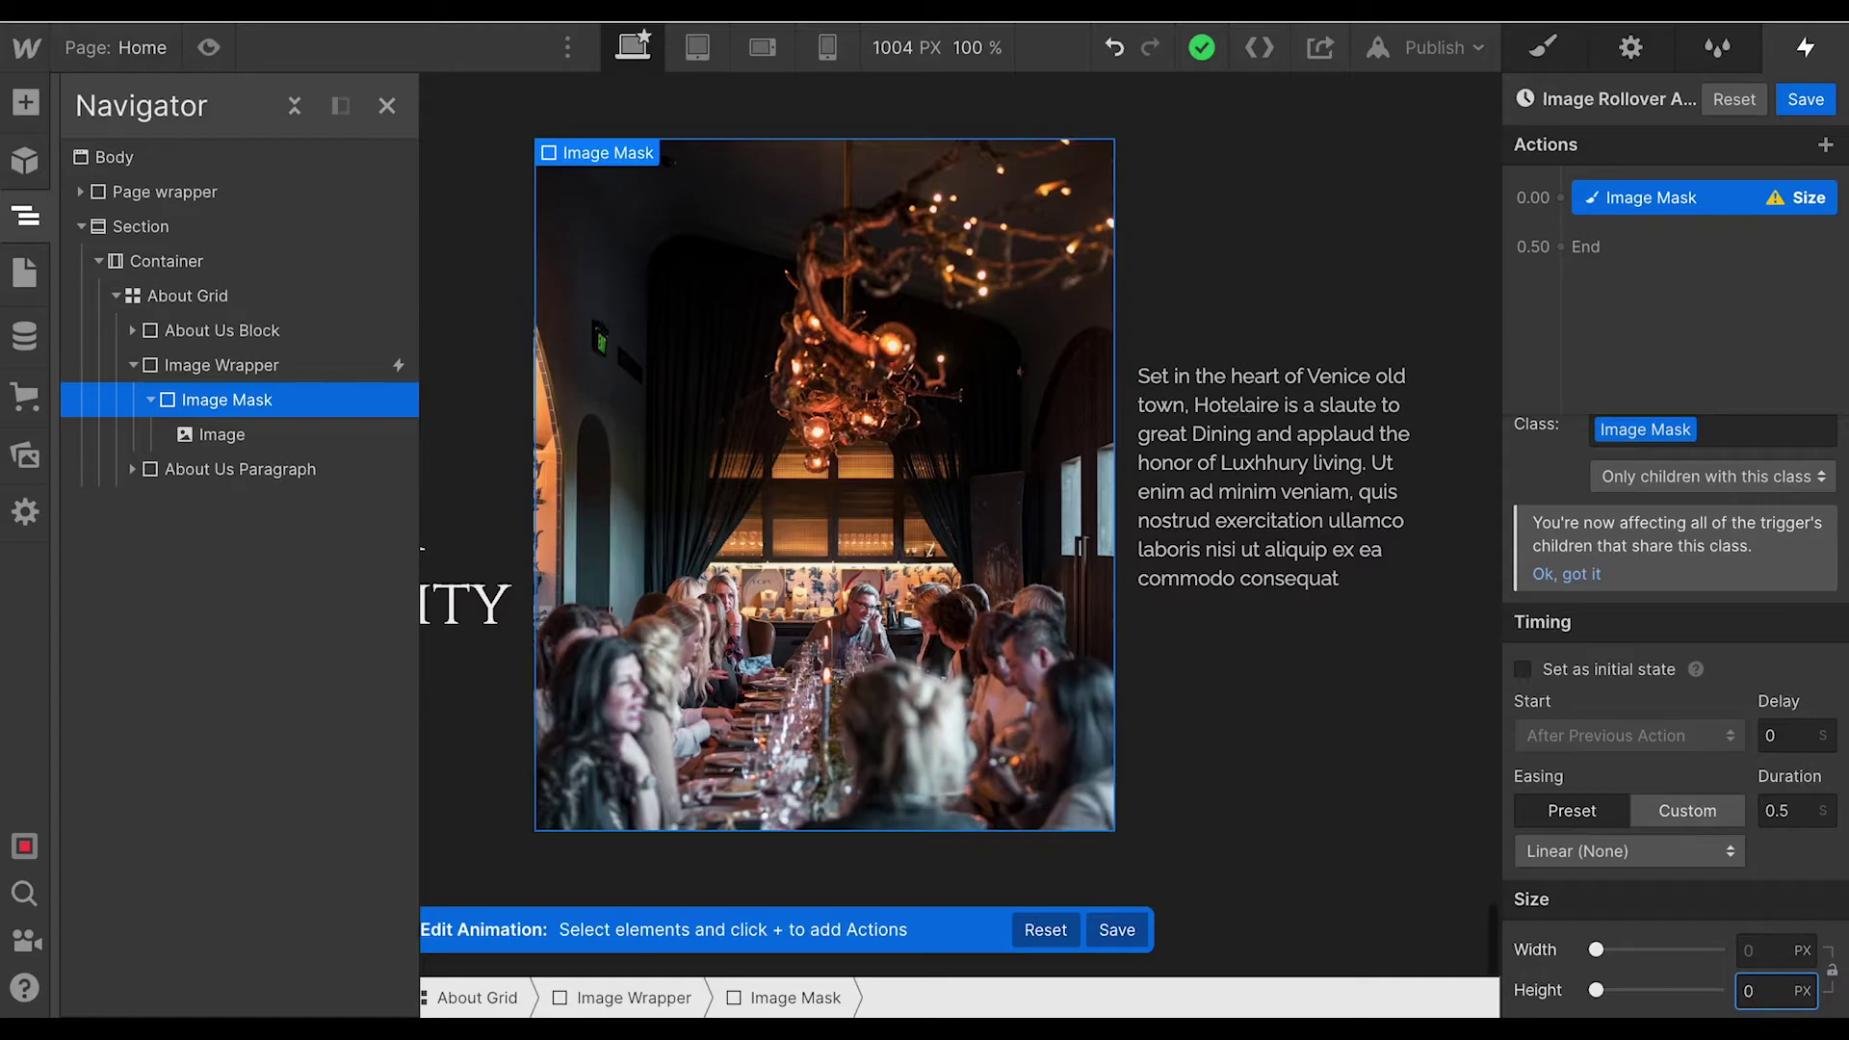
key(Return)
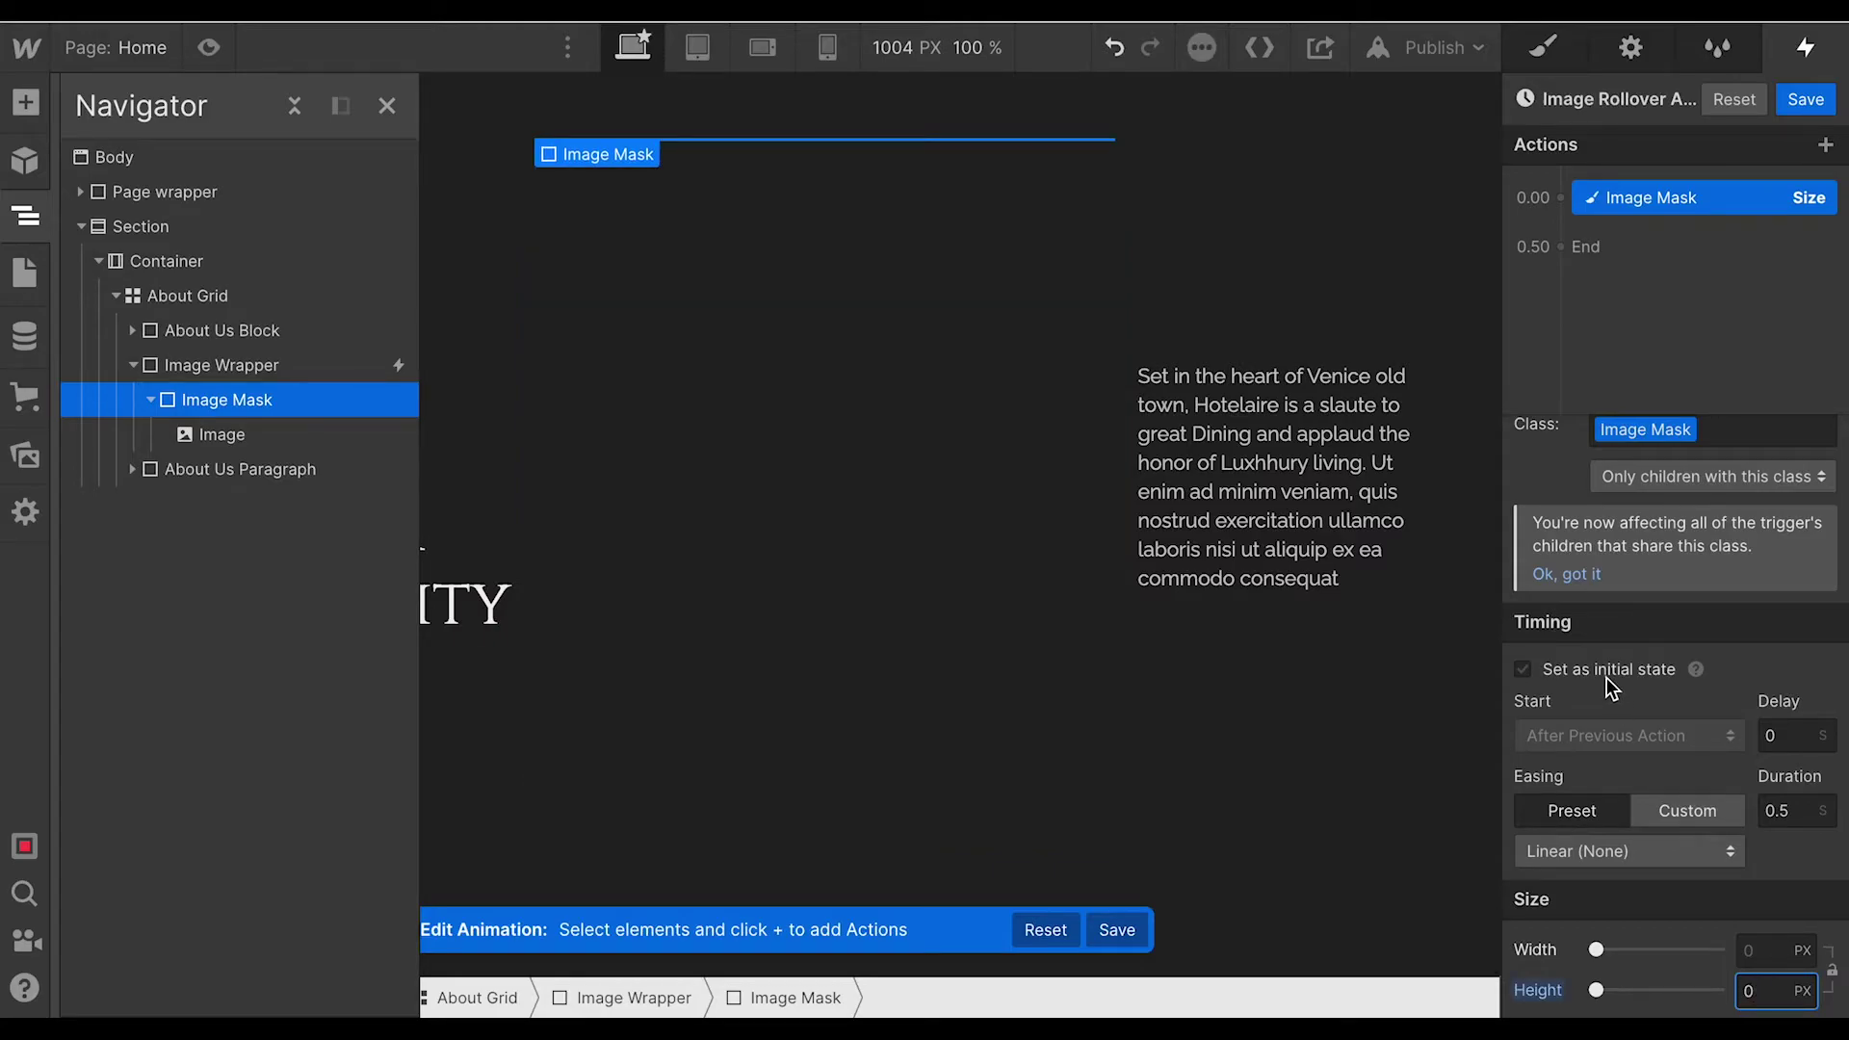
click(1606, 671)
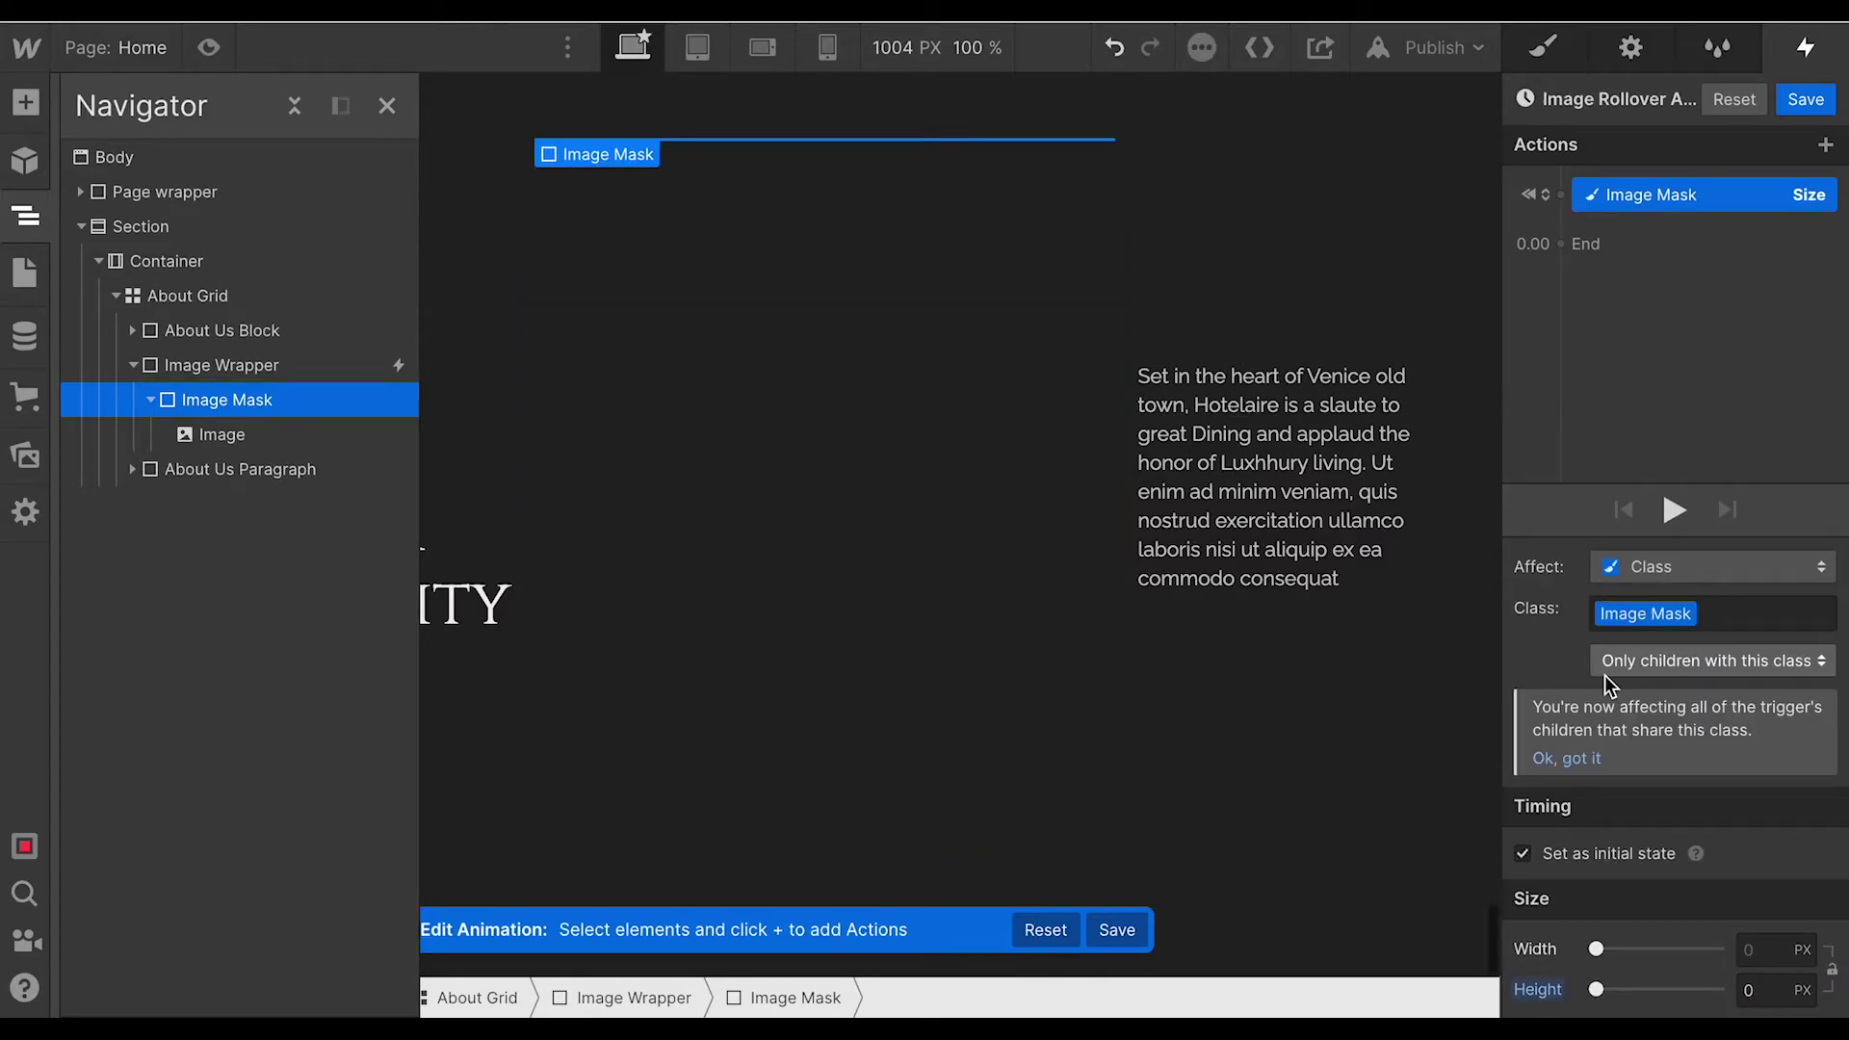
Add a Size action growing Image Mask to 100% height over 1.5 s and save the animation.
click(1825, 148)
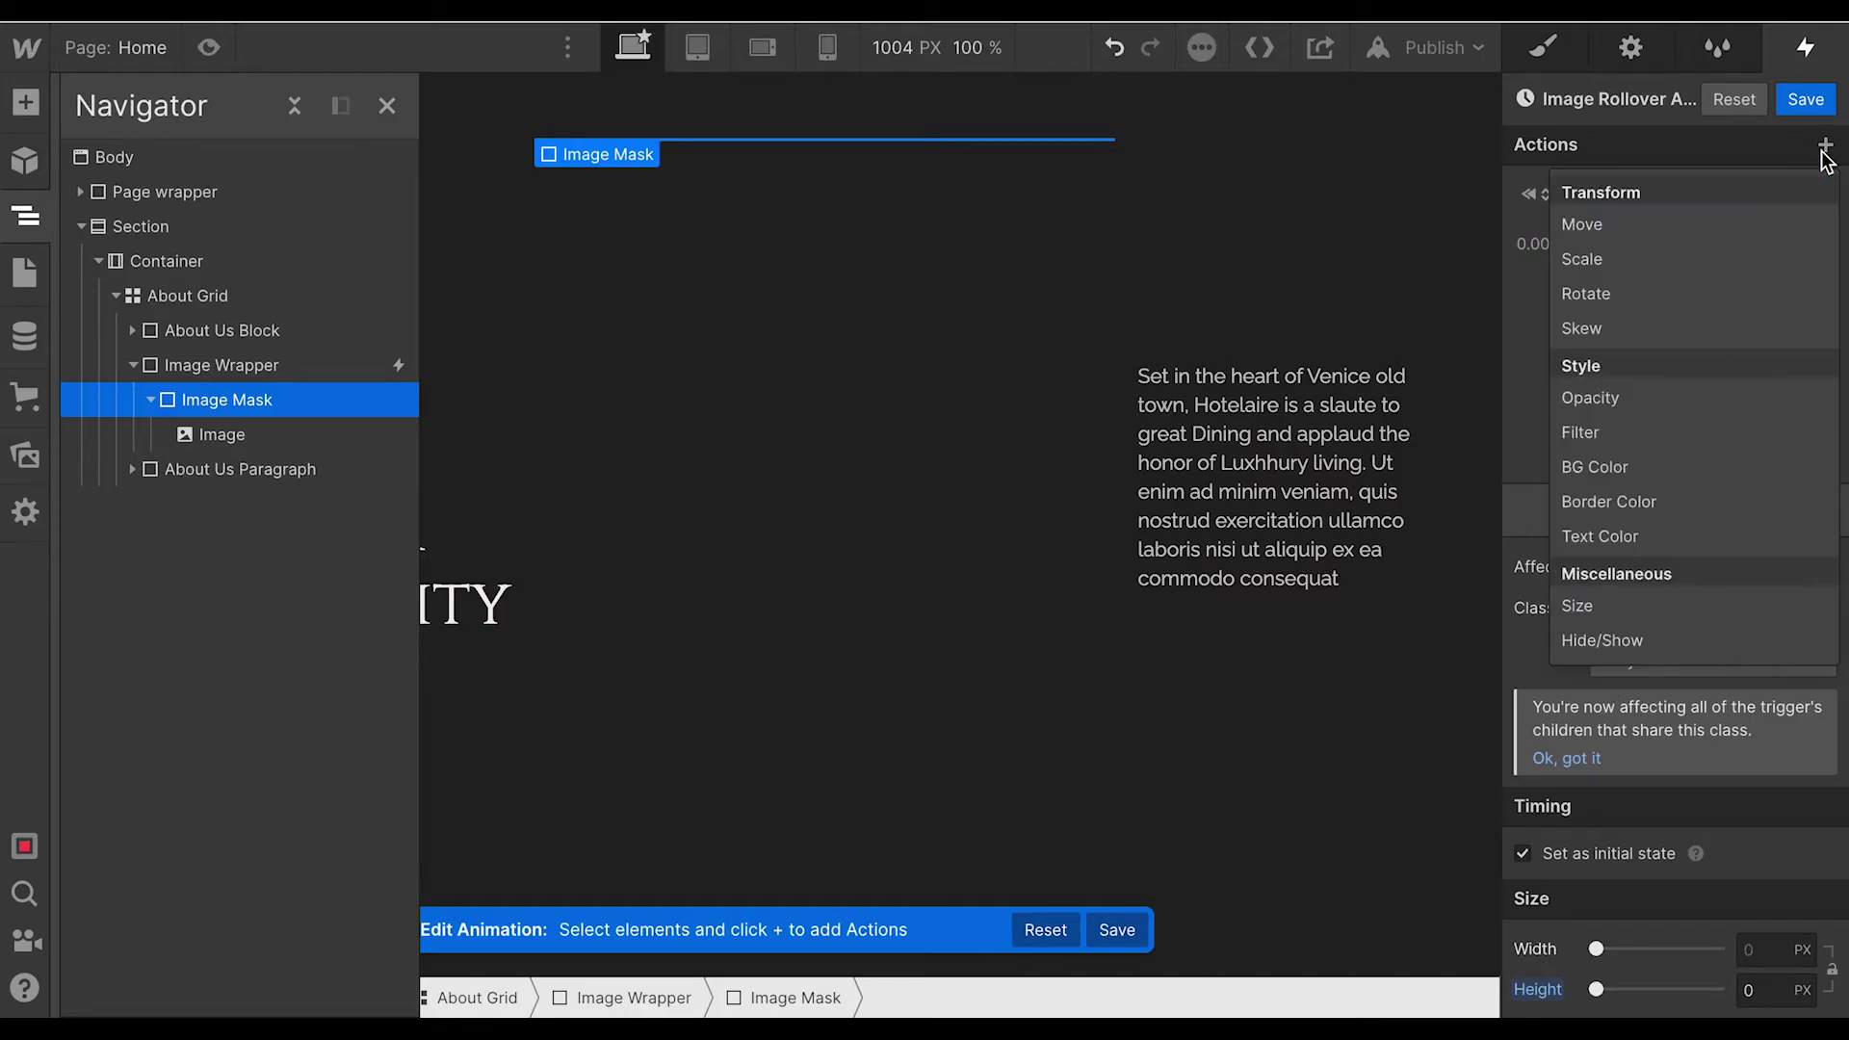
click(1749, 606)
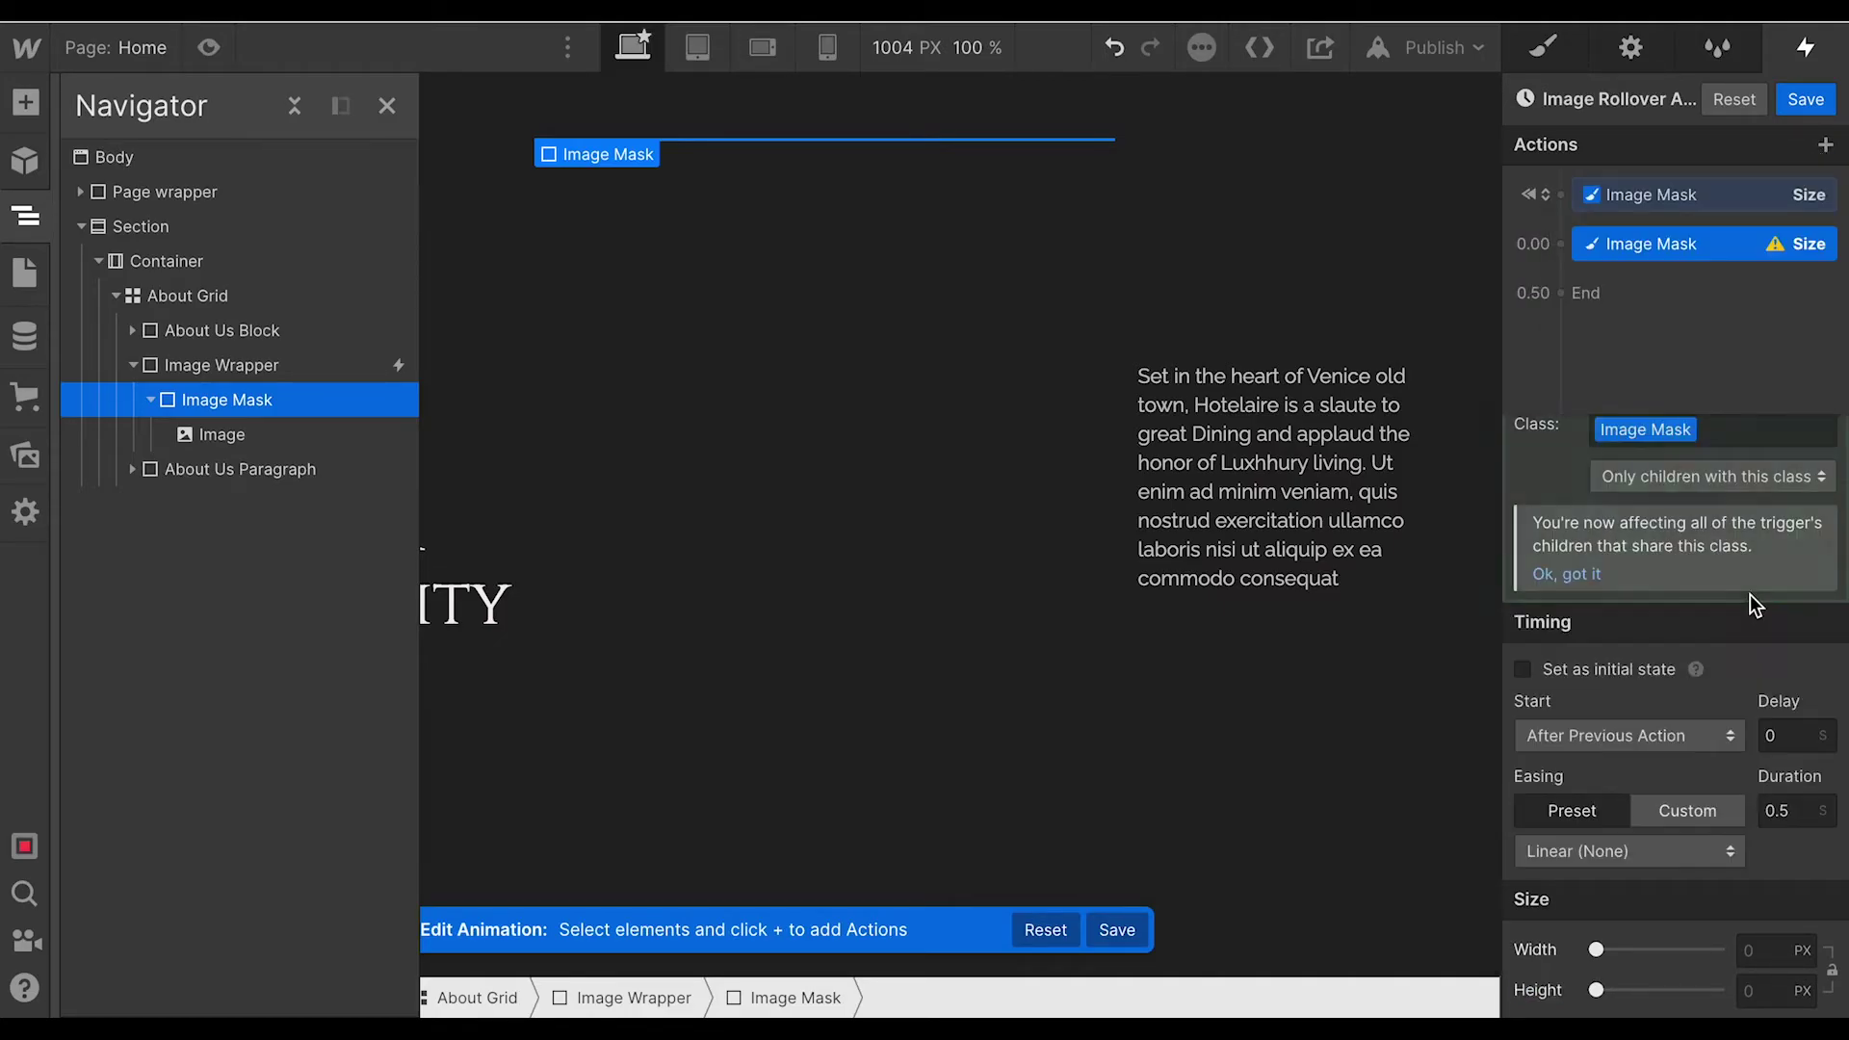
click(1806, 990)
click(1787, 785)
text(100)
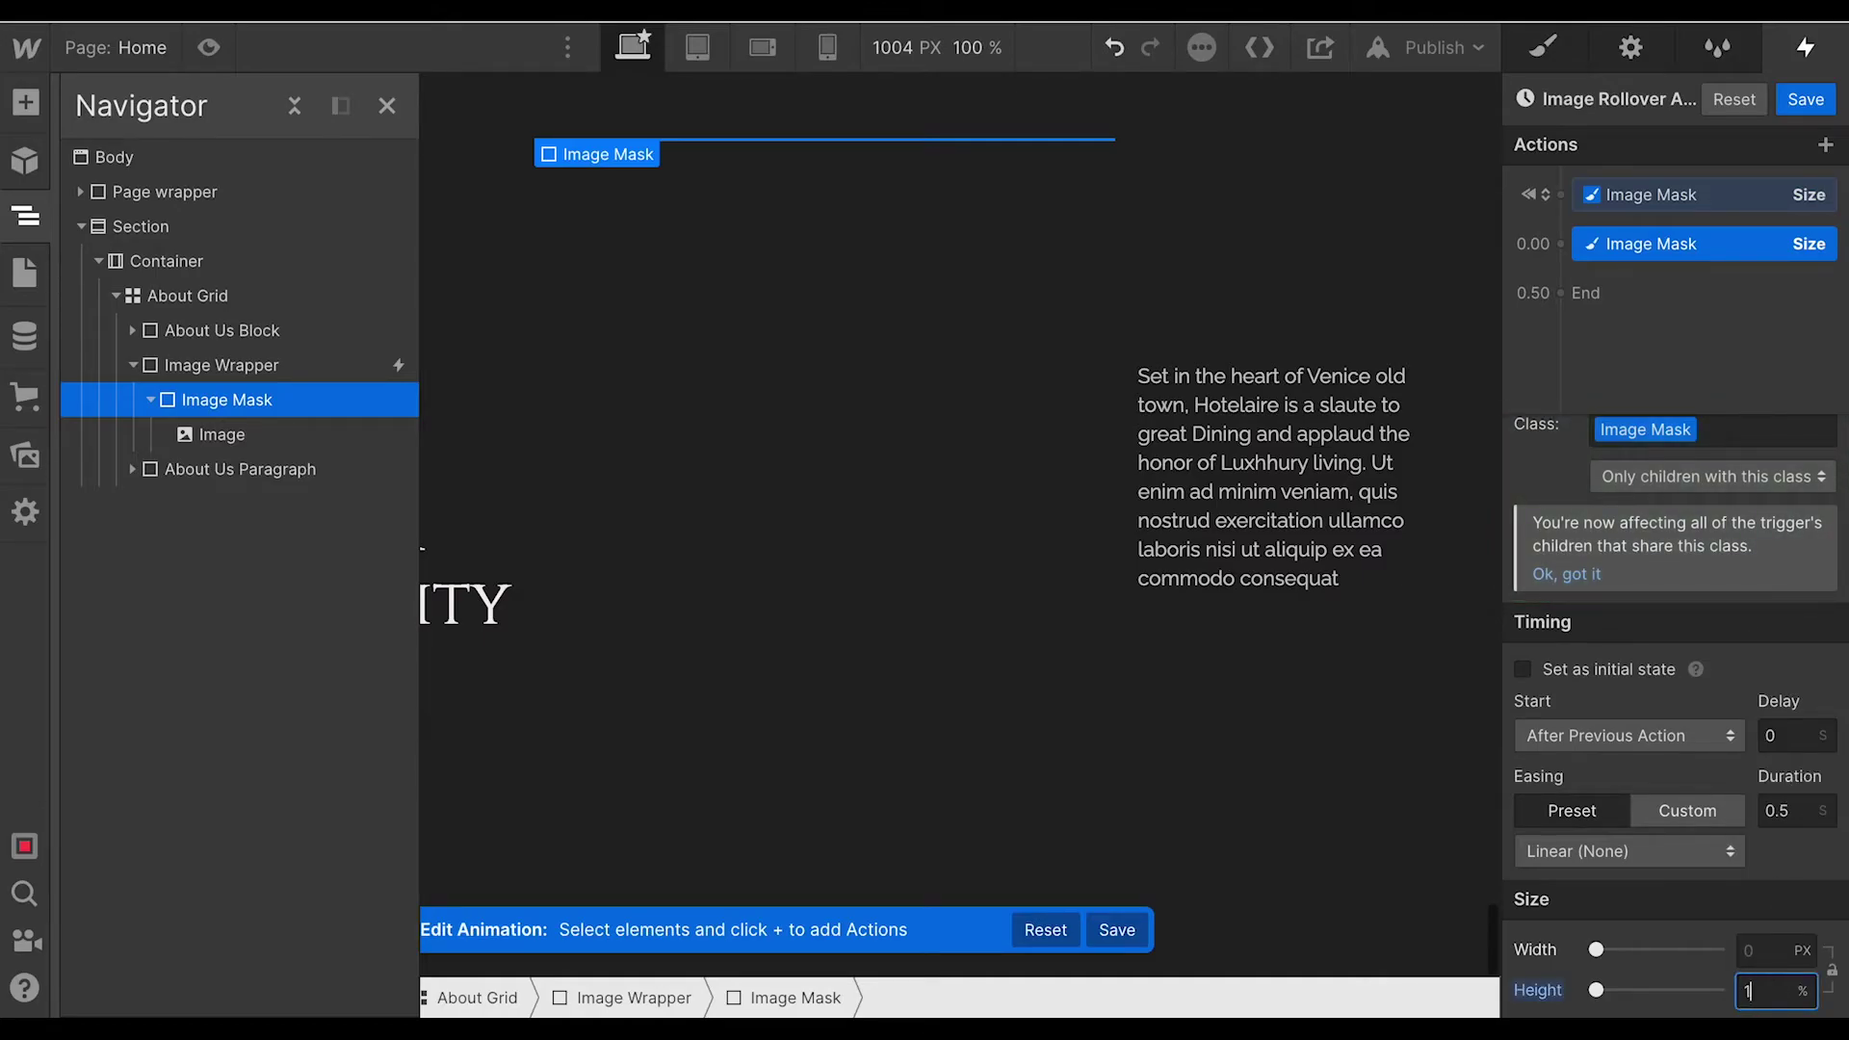
key(Return)
click(1778, 811)
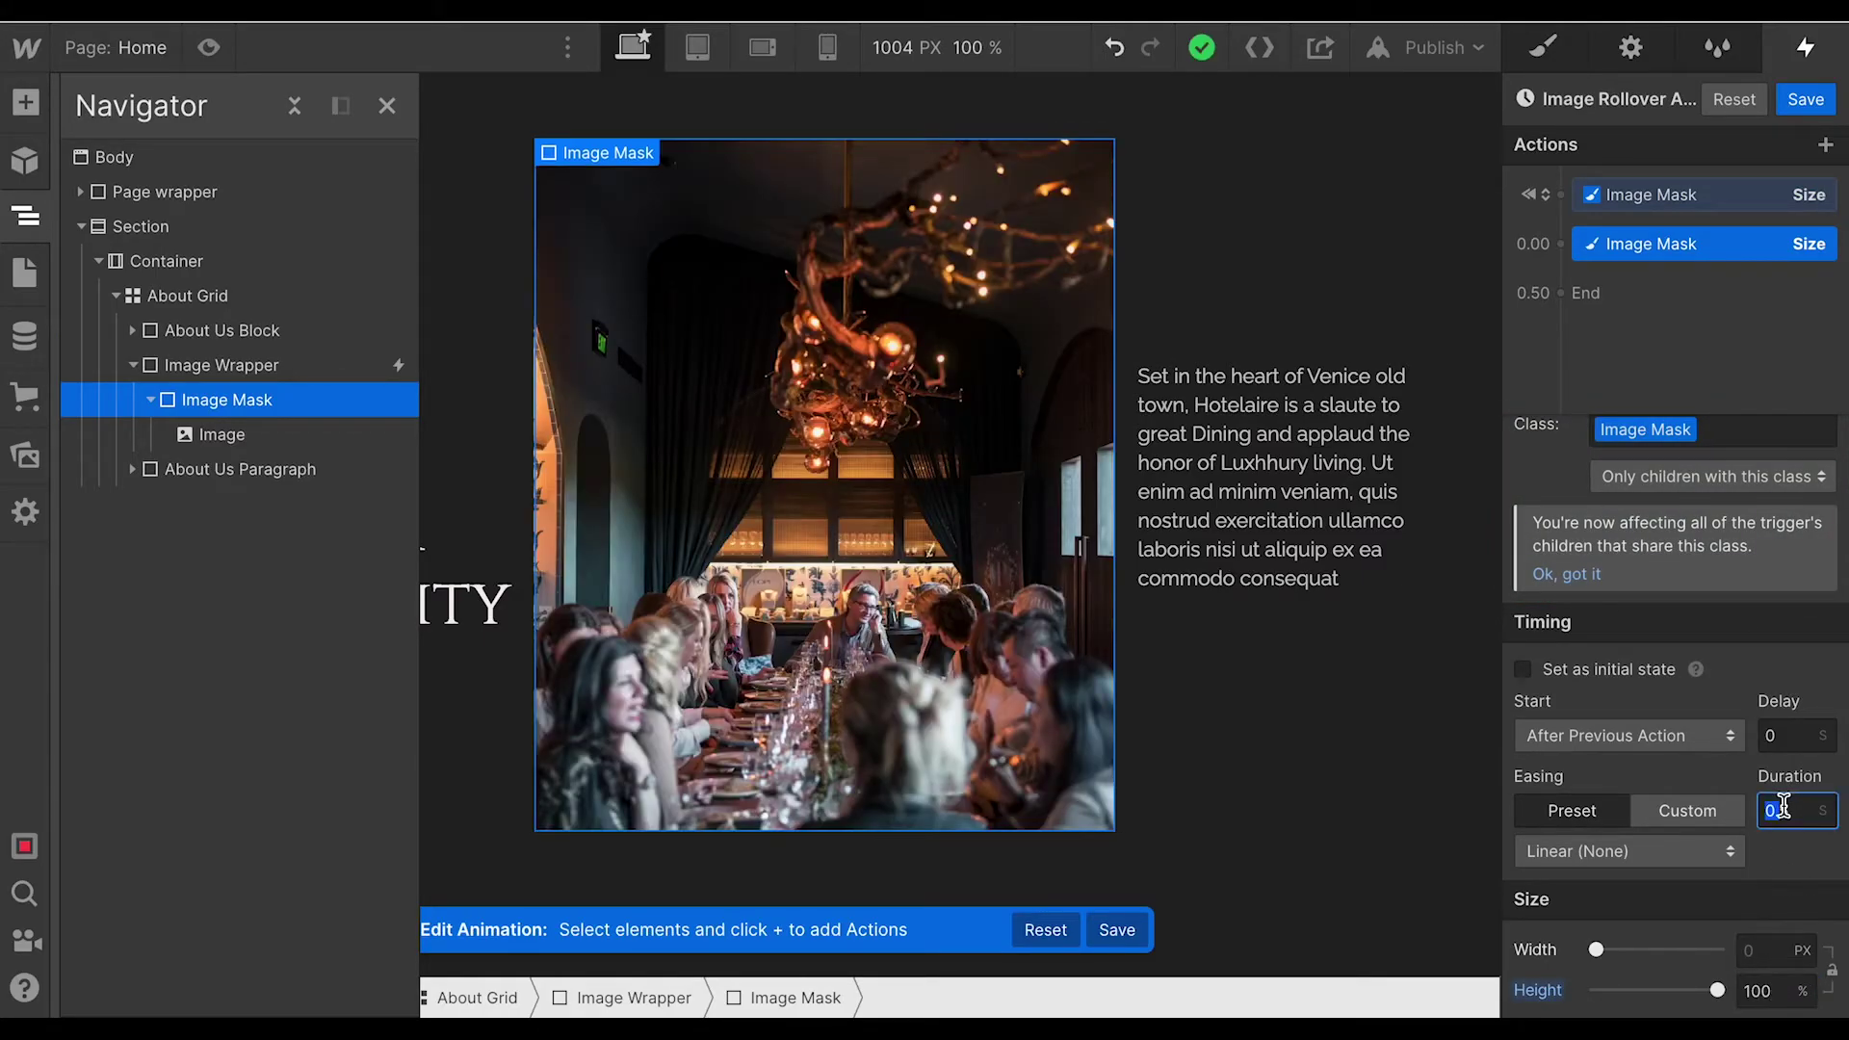
text(15)
key(Return)
click(1807, 99)
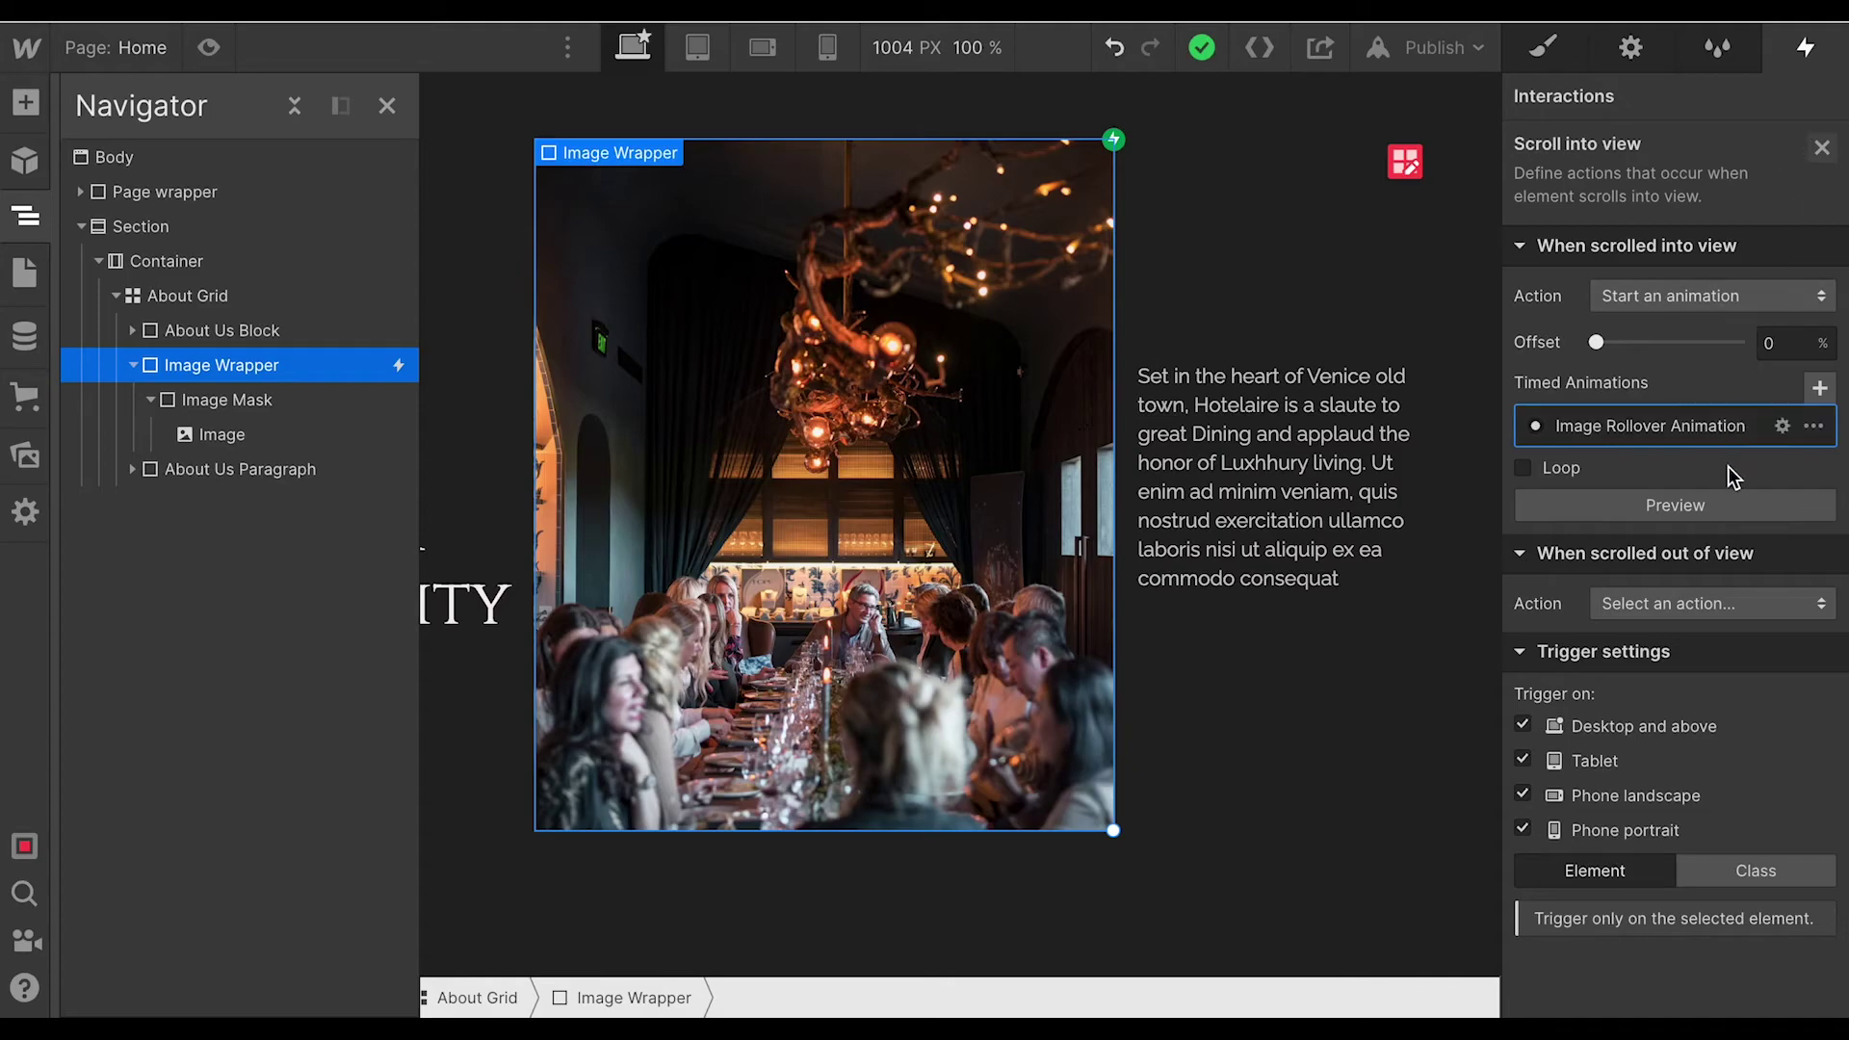
Preview the saved Image Rollover Animation so the photo reveals from top to full height.
click(1725, 508)
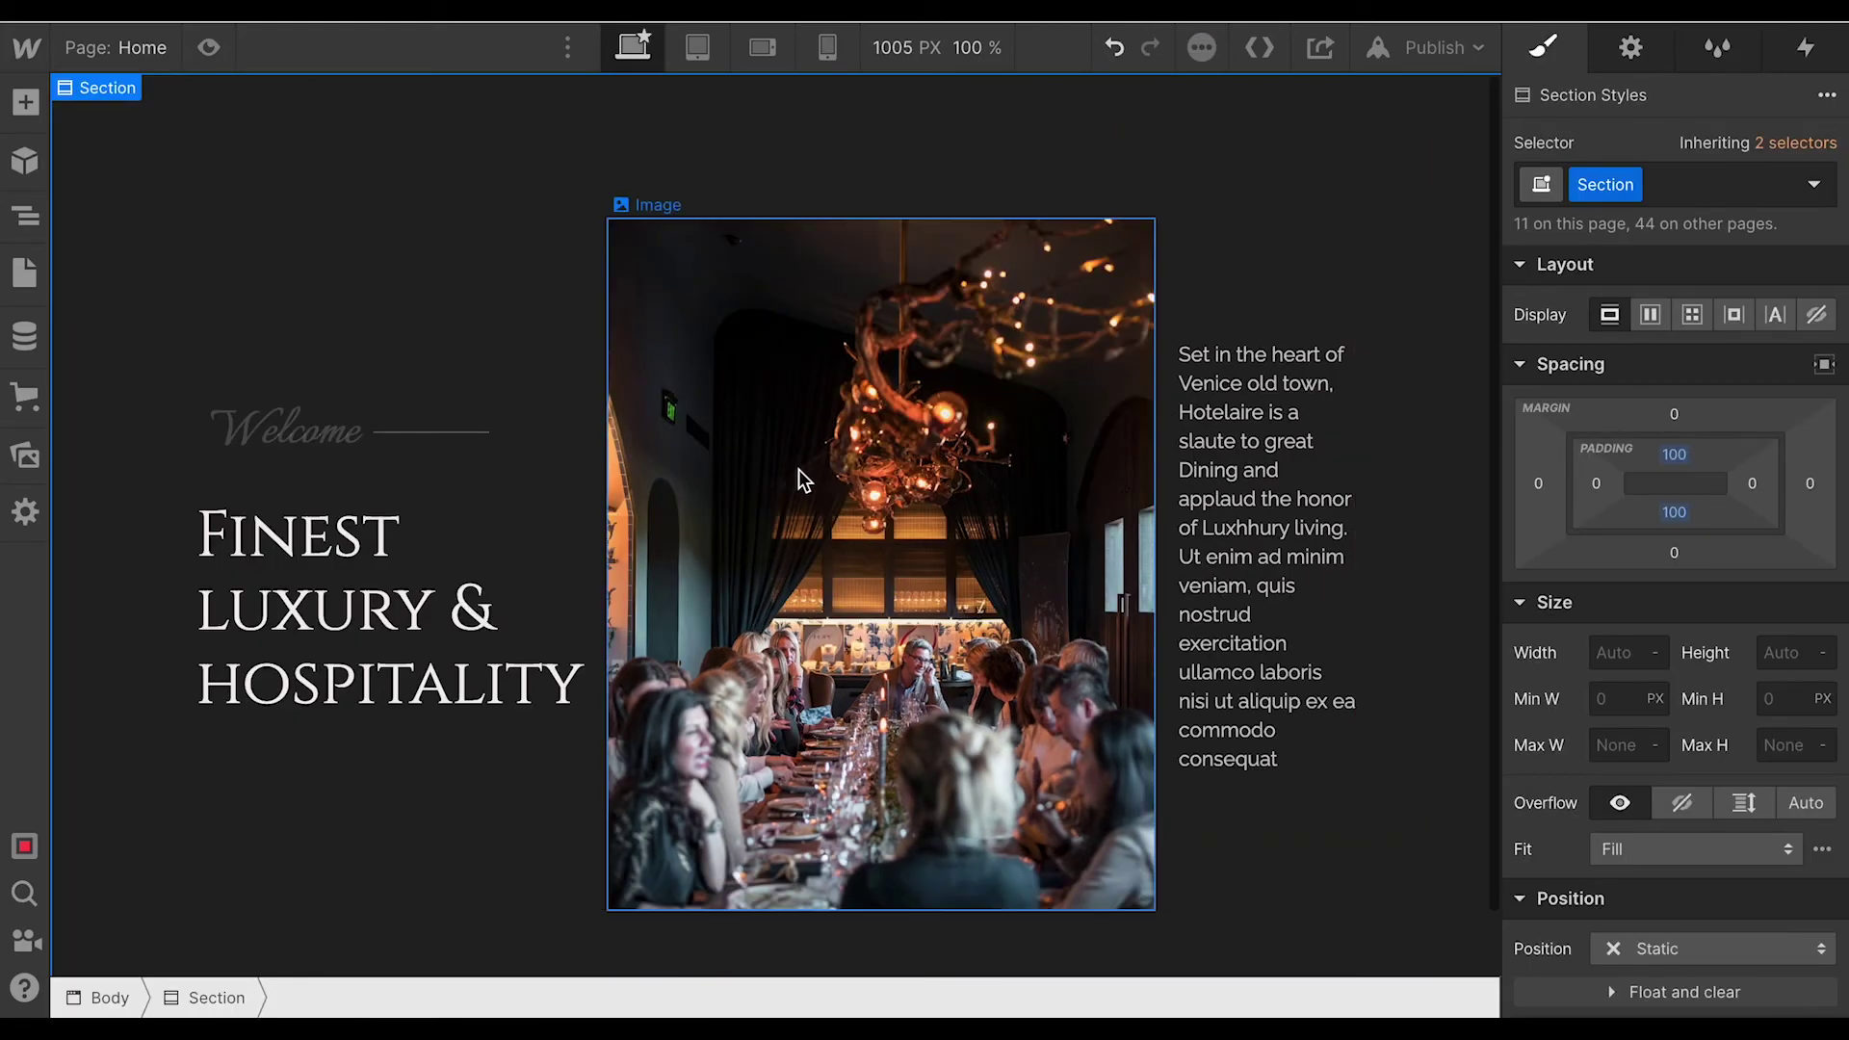
click(208, 48)
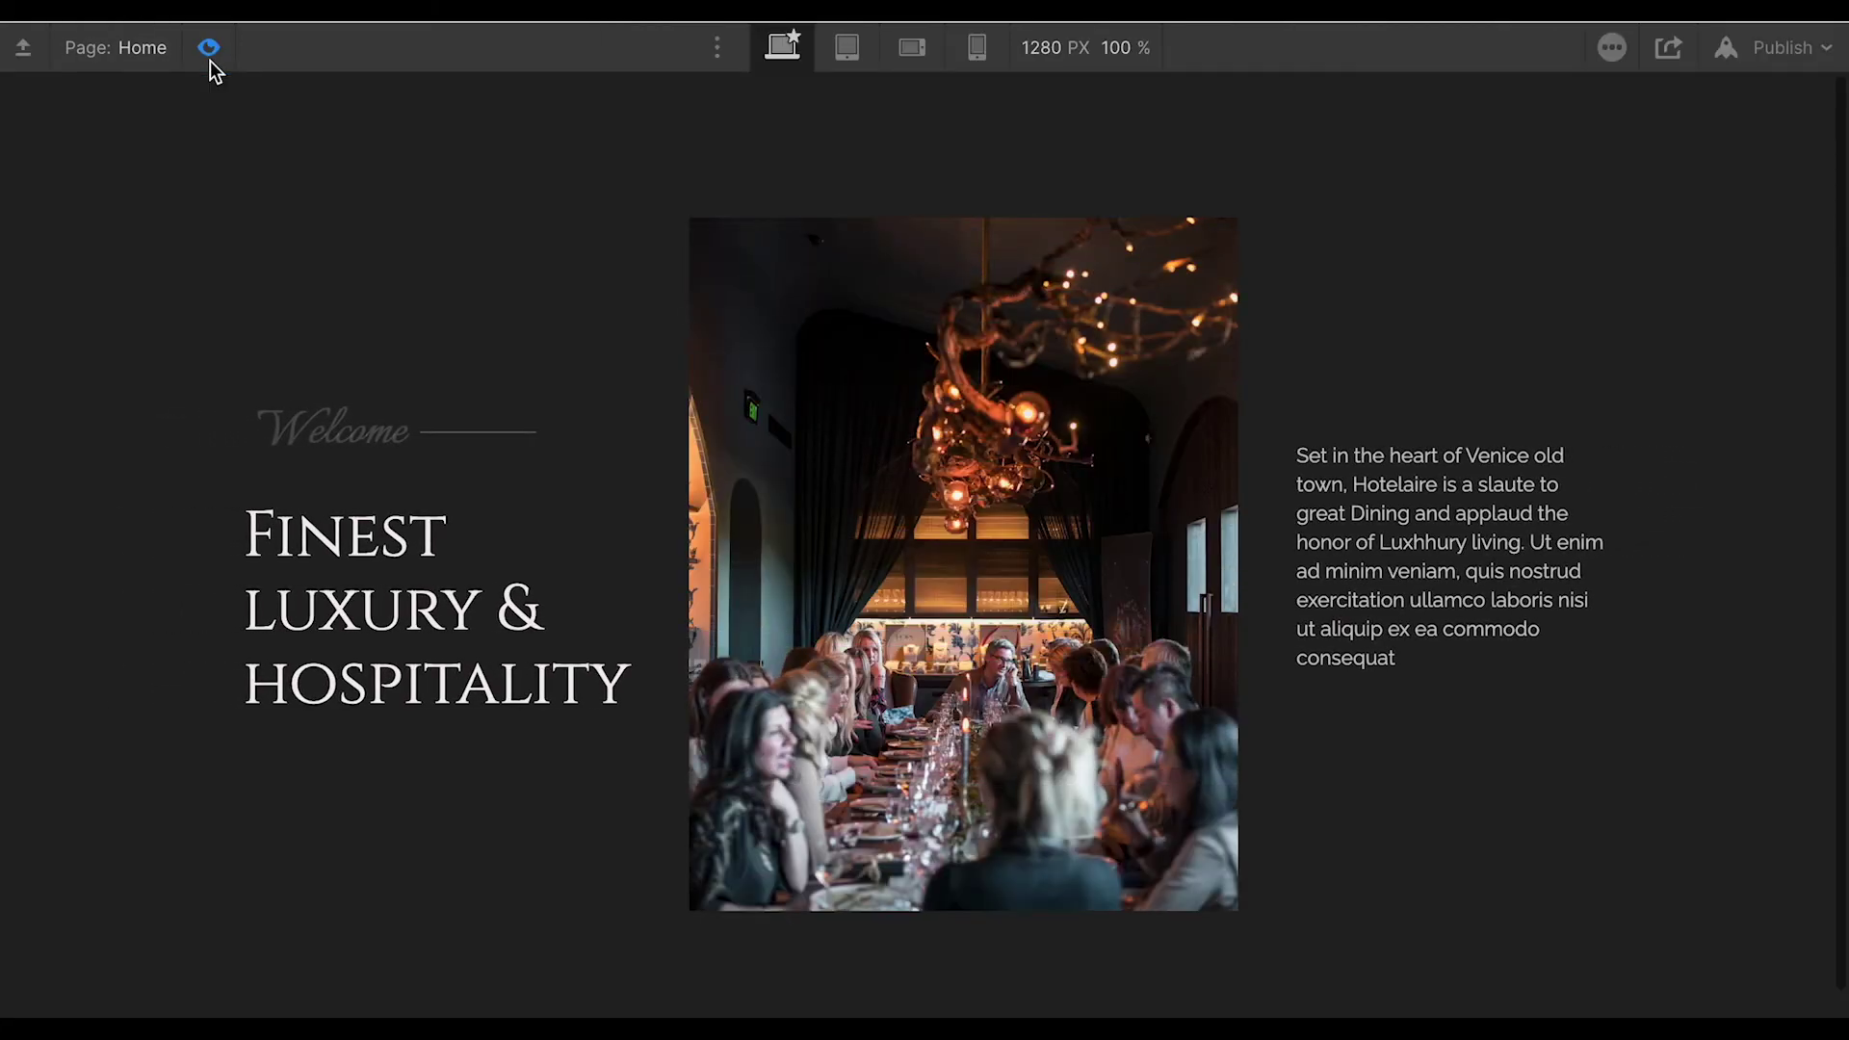
click(209, 48)
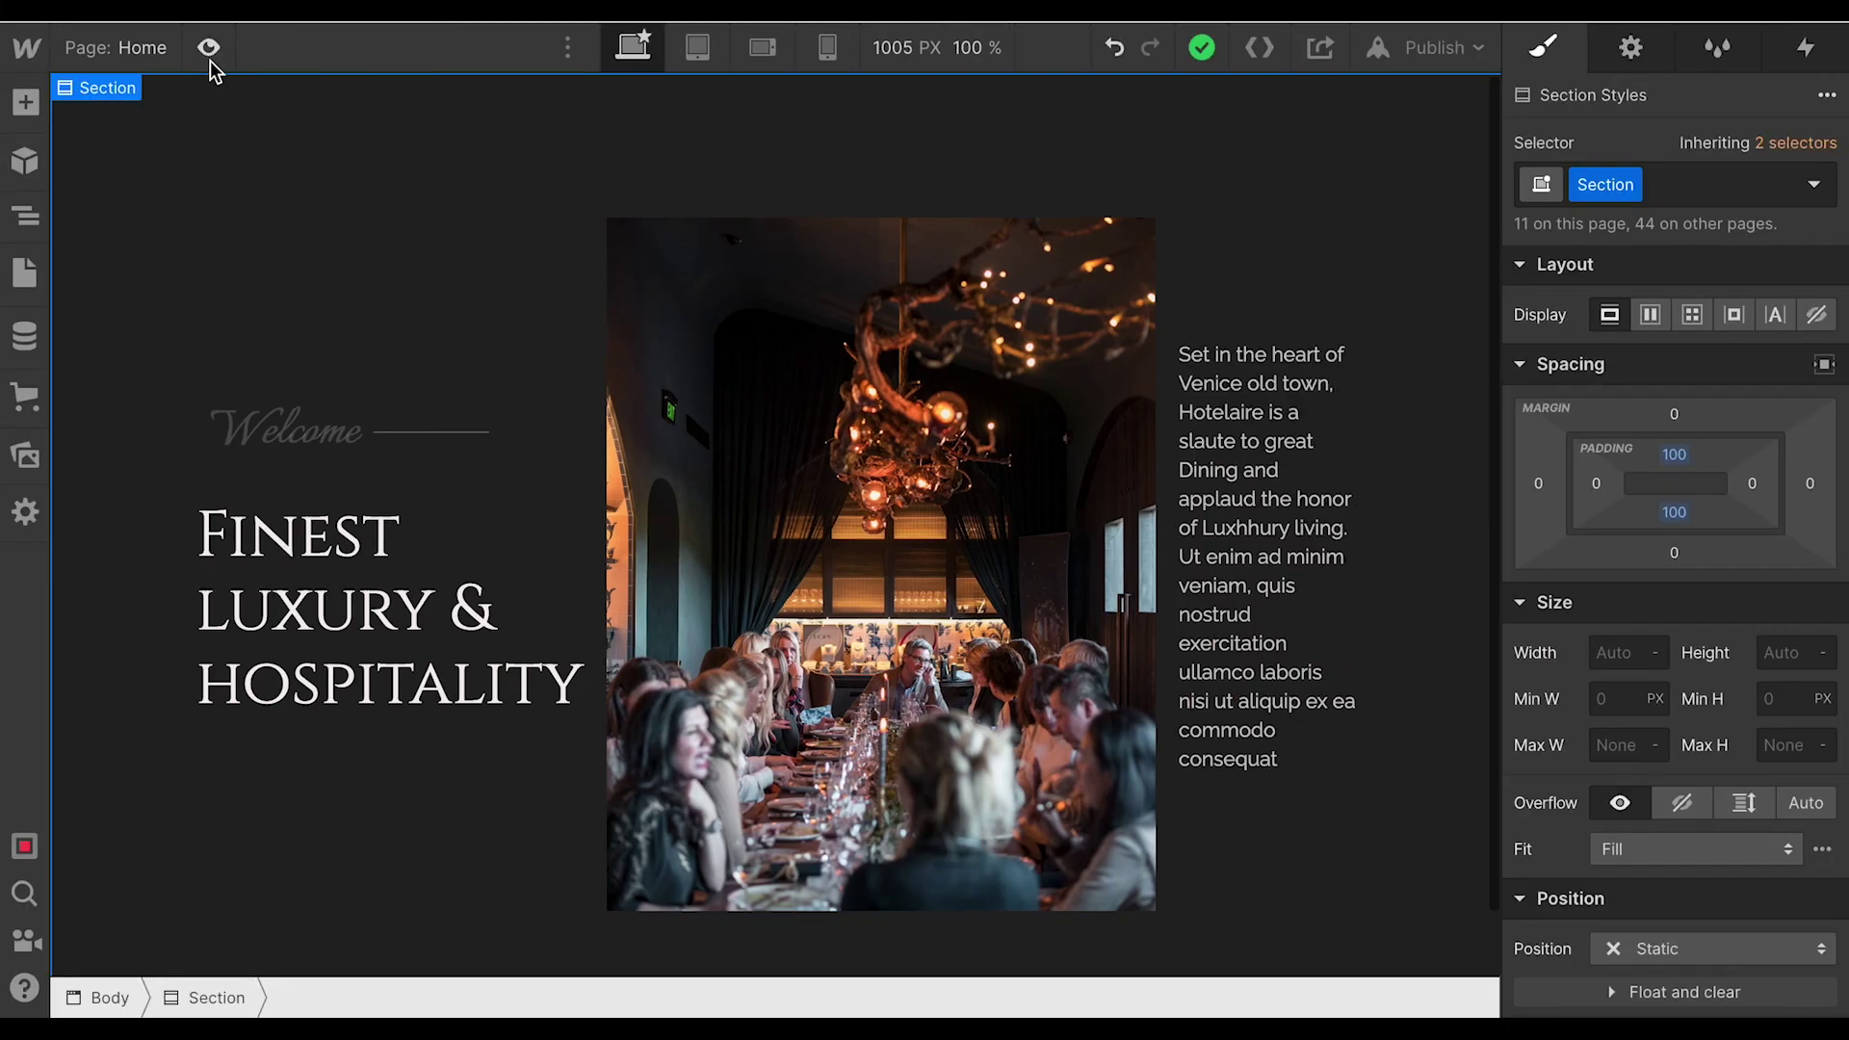